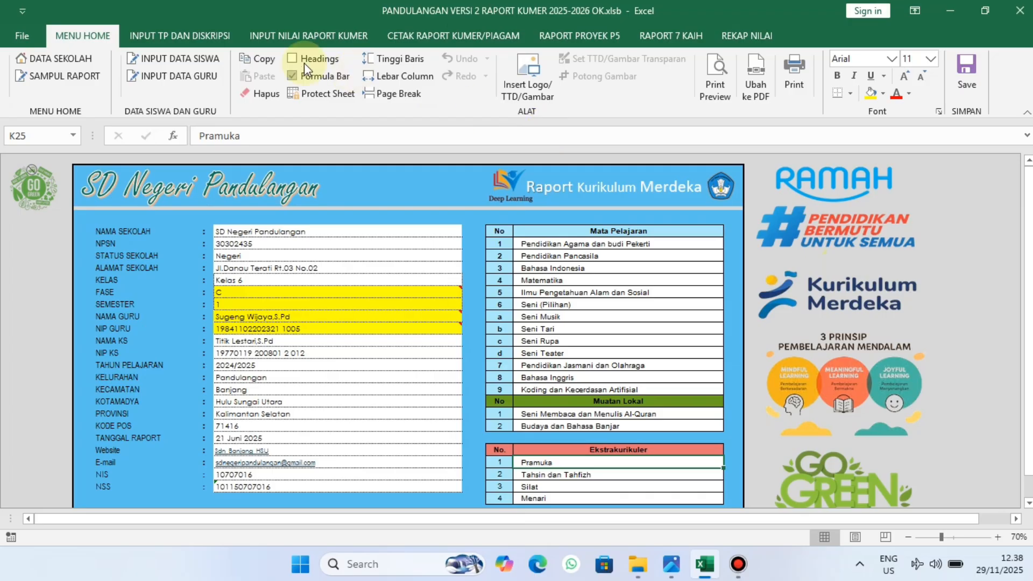
Step: View the report cover, the student data entry sheet and the class teacher list
{"action": "left_click", "coordinate": [62, 76]}
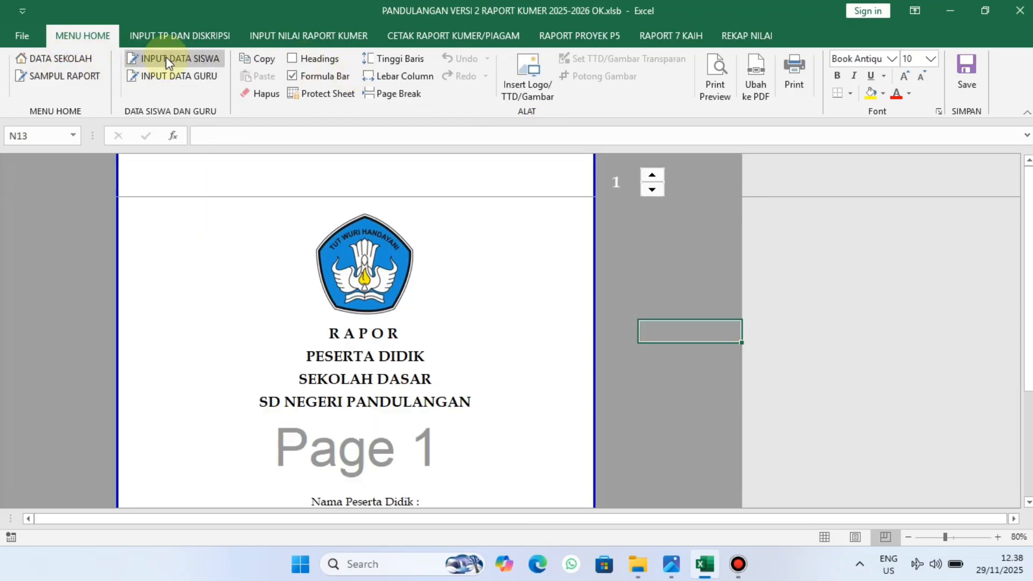
{"action": "left_click", "coordinate": [169, 60]}
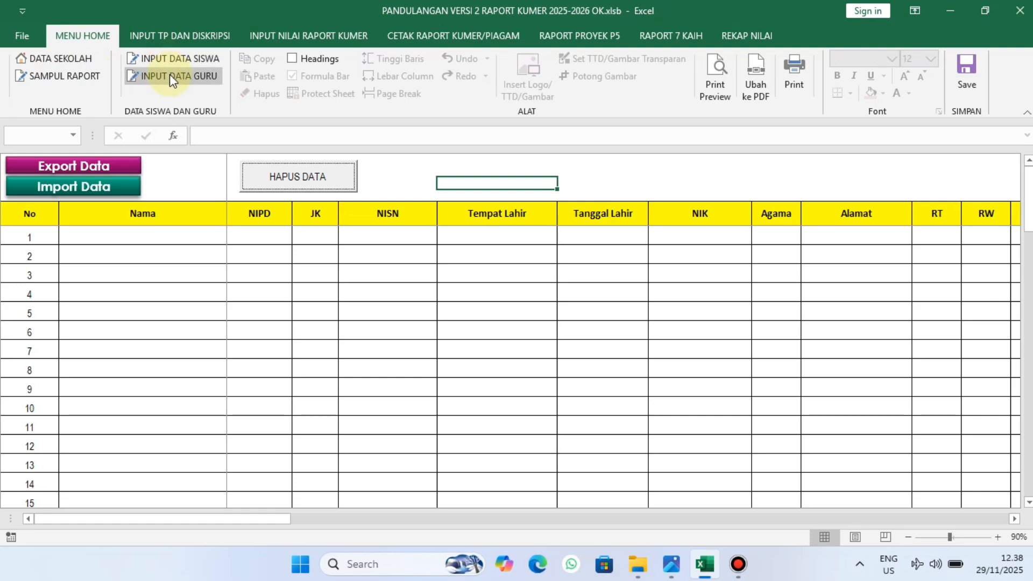
{"action": "left_click", "coordinate": [170, 75]}
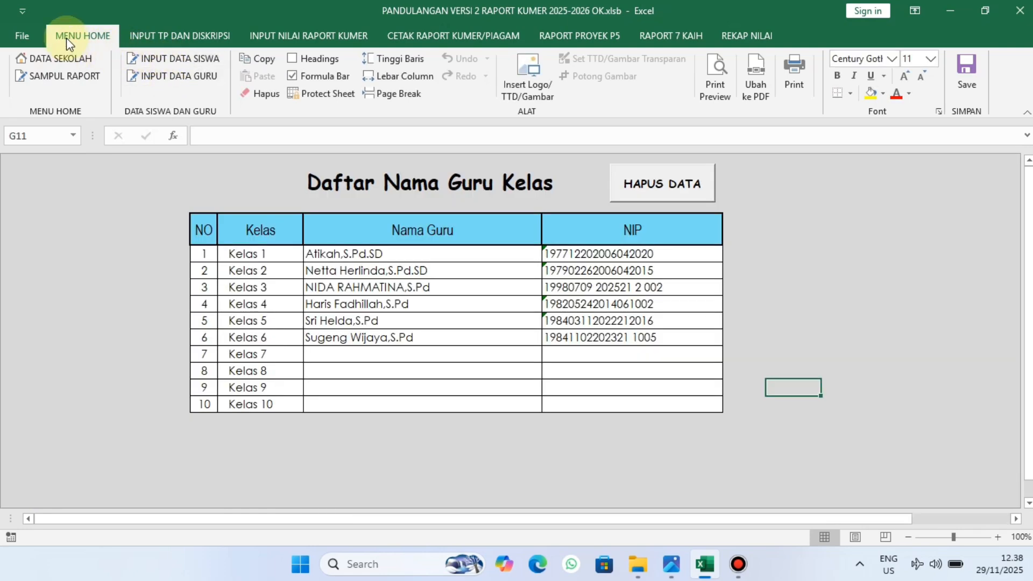
Step: Review the learning objectives sheets for classes 1, 2 and 6, and the Diskripsi Penilaian table
{"action": "left_click", "coordinate": [147, 38]}
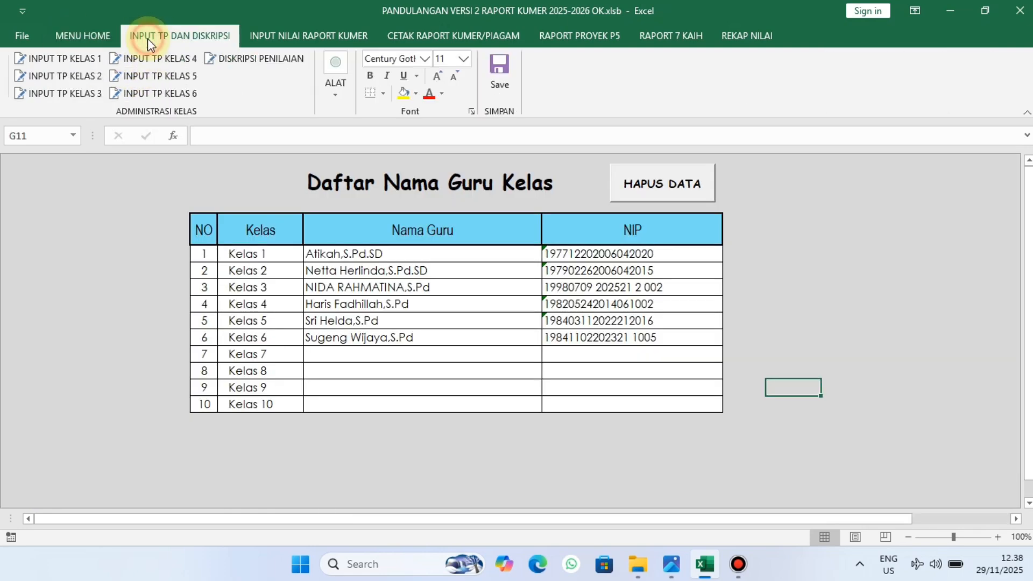
{"action": "left_click", "coordinate": [77, 60]}
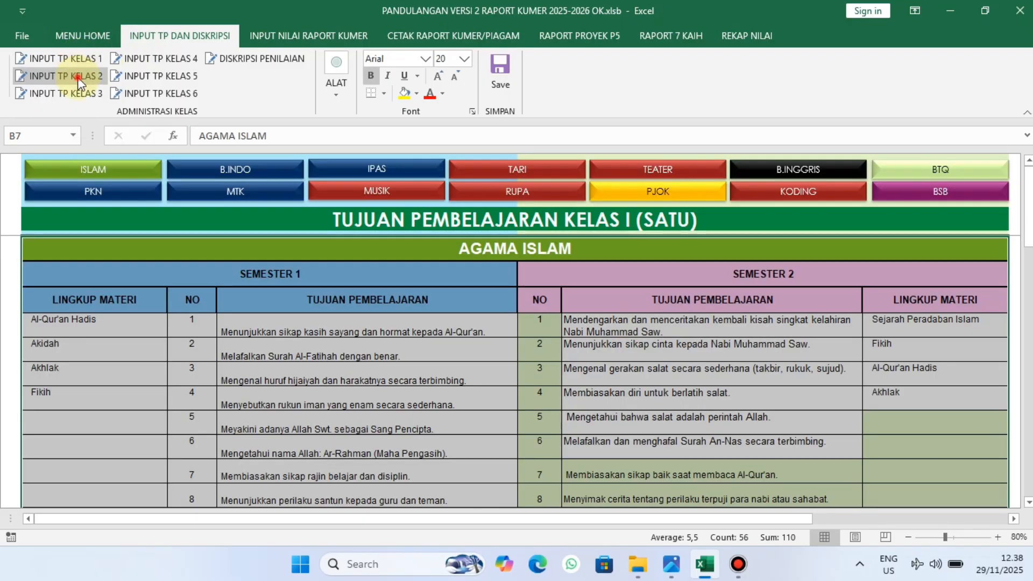
{"action": "left_click", "coordinate": [78, 76]}
{"action": "left_click", "coordinate": [144, 89]}
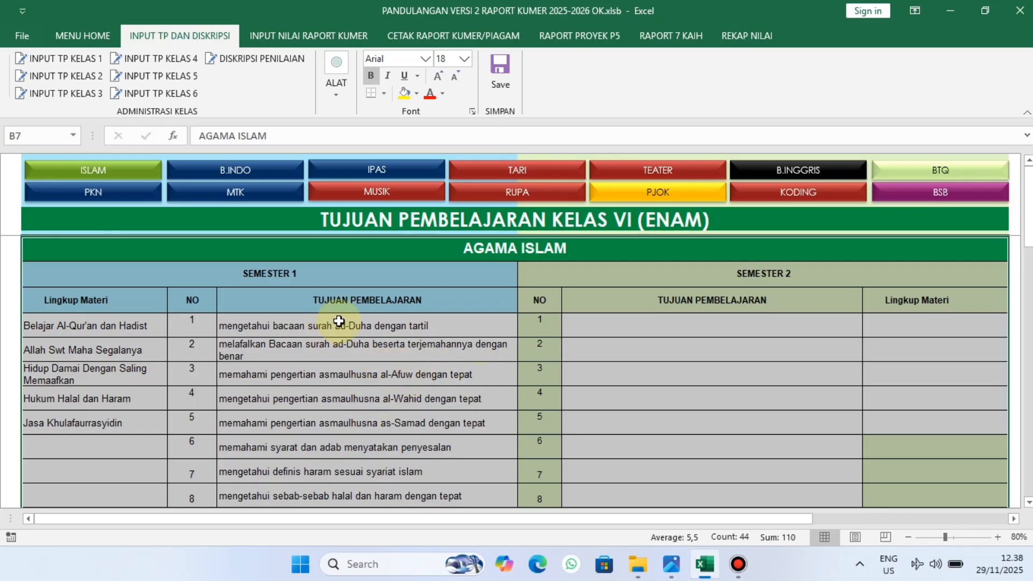
{"action": "left_click", "coordinate": [379, 329]}
{"action": "left_click", "coordinate": [384, 349]}
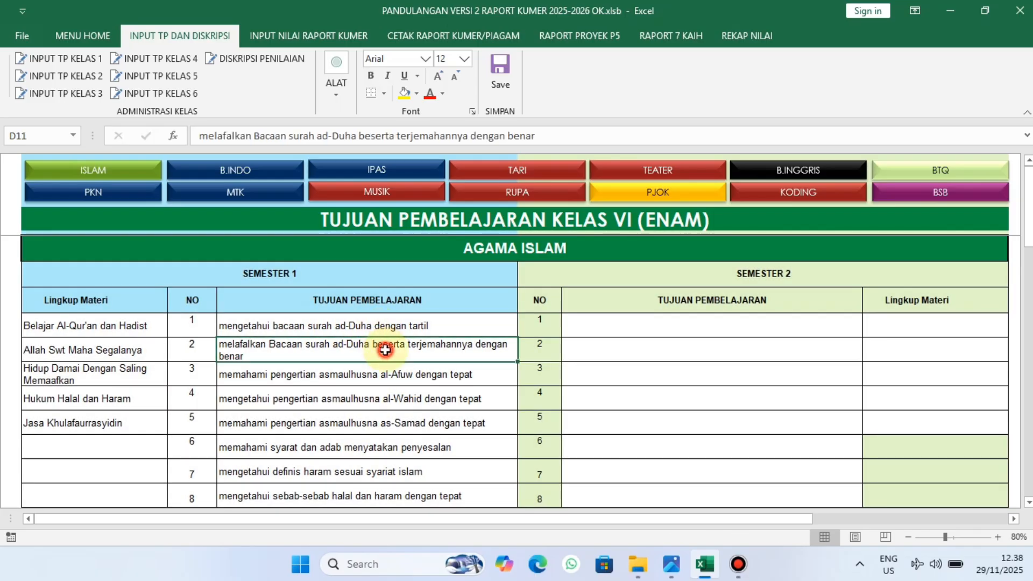
{"action": "left_click", "coordinate": [246, 69]}
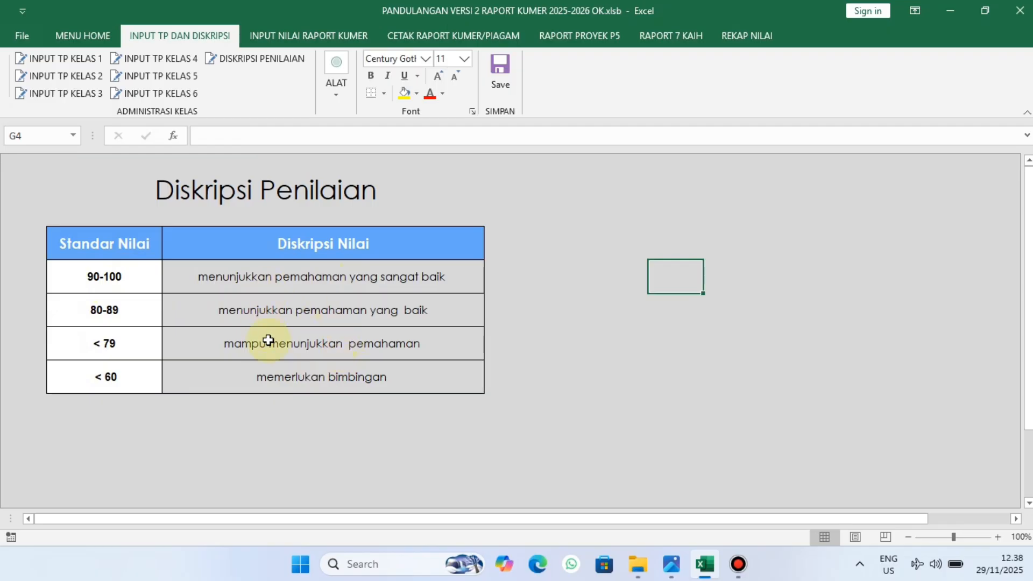
{"action": "left_click", "coordinate": [295, 280]}
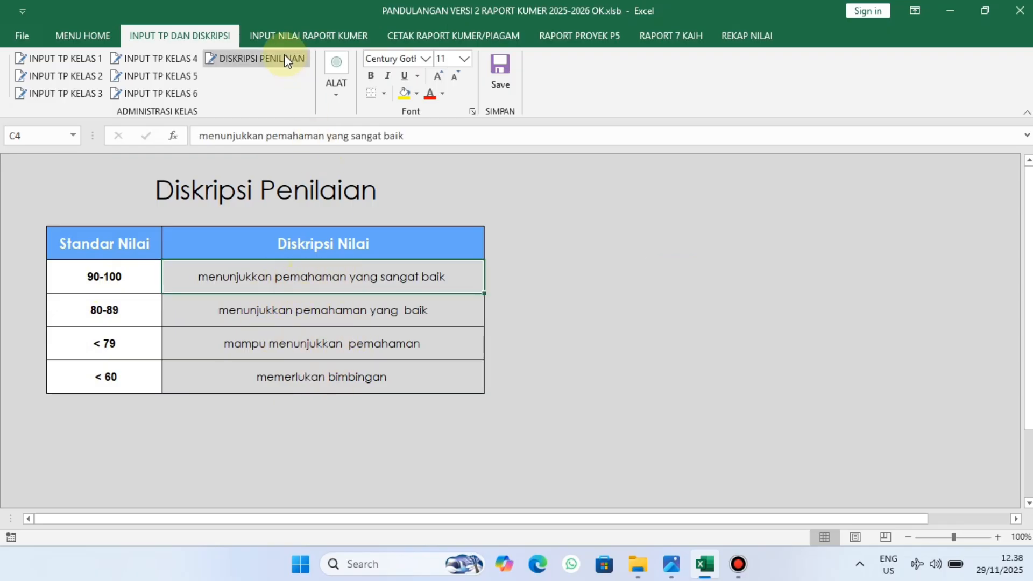
Step: Look through the entry sheets for report scores, extracurricular scores, co-curricular scores and report notes
{"action": "left_click", "coordinate": [275, 37]}
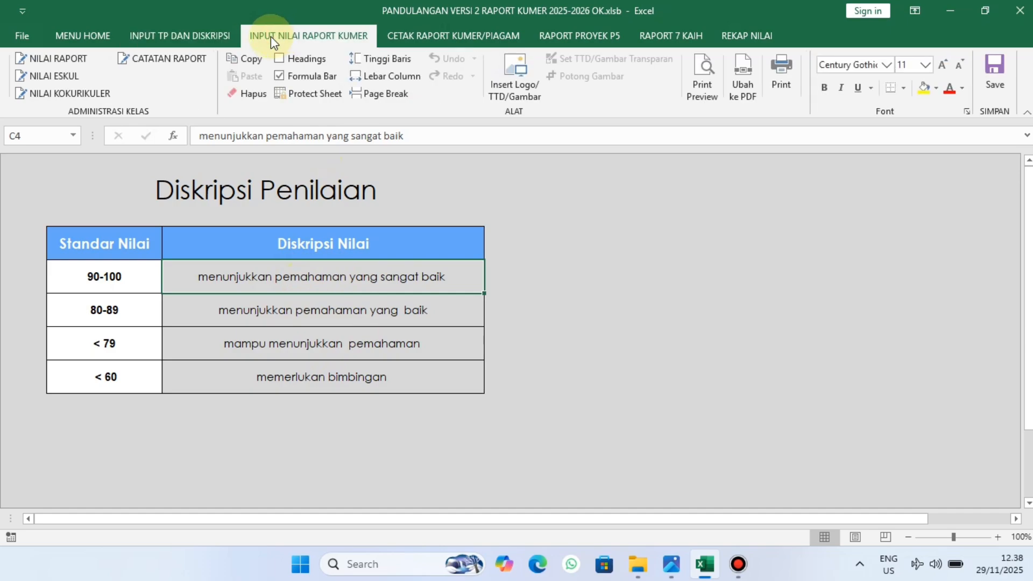
{"action": "left_click", "coordinate": [64, 60]}
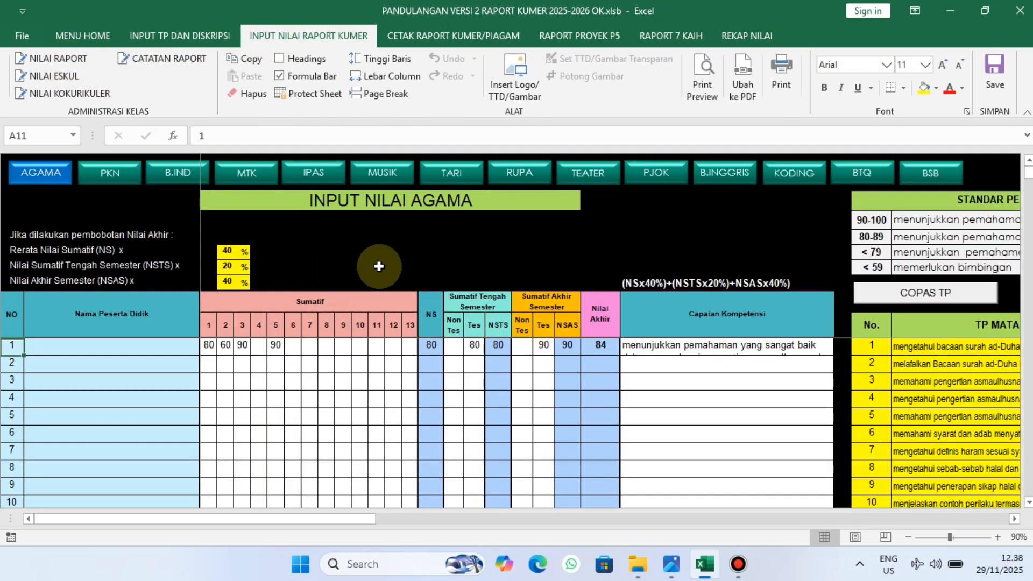
{"action": "left_click", "coordinate": [59, 79]}
{"action": "left_click", "coordinate": [64, 94]}
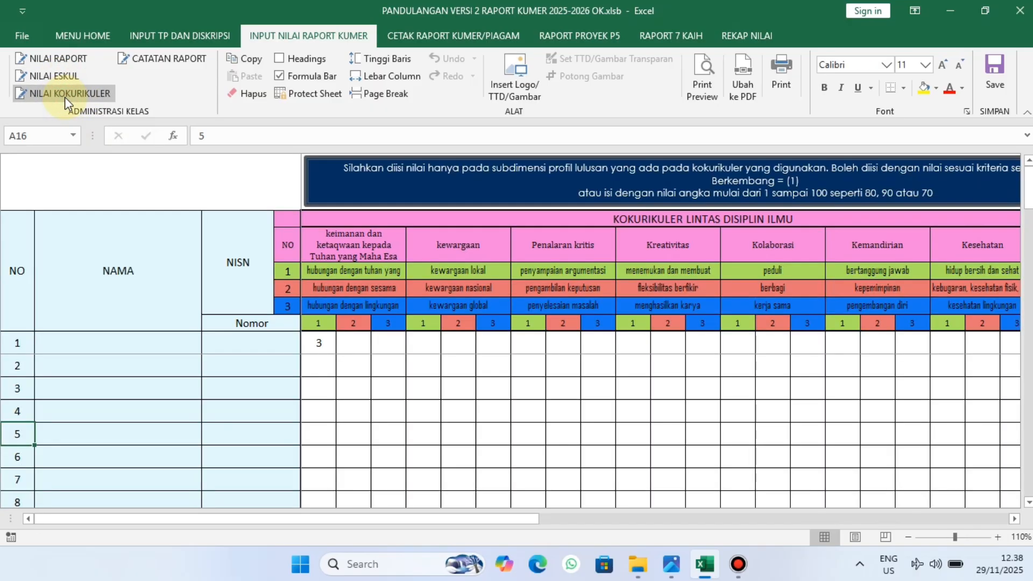
{"action": "left_click", "coordinate": [176, 60]}
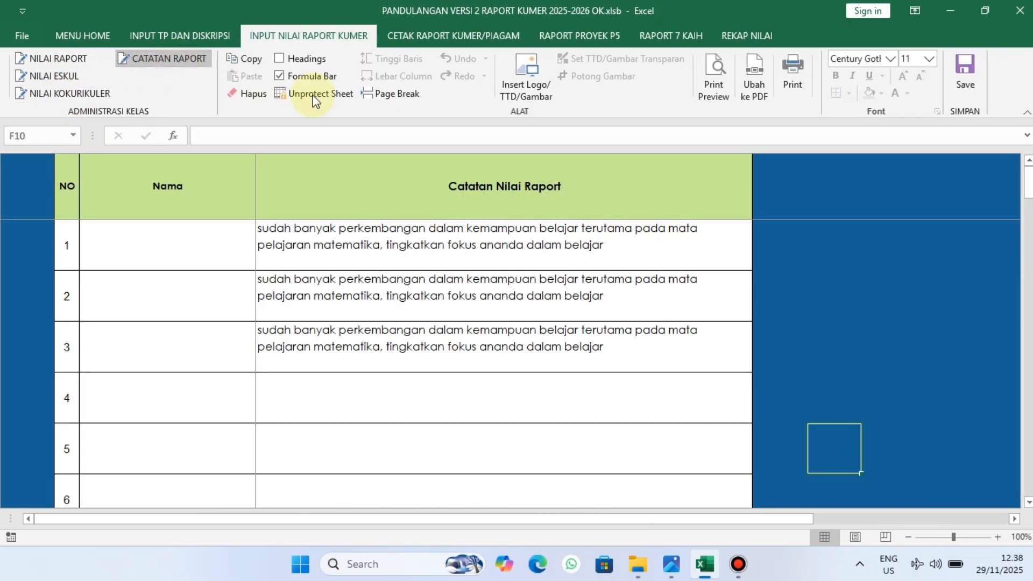
Step: View the printable Raport Kumer, Raport Mini and Piagam sheets
{"action": "left_click", "coordinate": [440, 37]}
{"action": "left_click", "coordinate": [62, 63]}
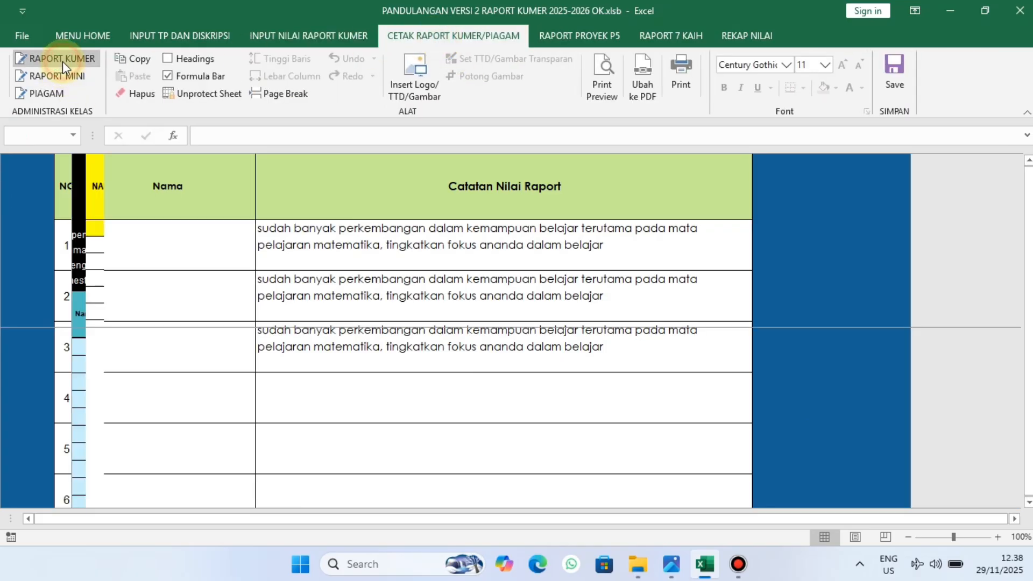
{"action": "left_click", "coordinate": [56, 80]}
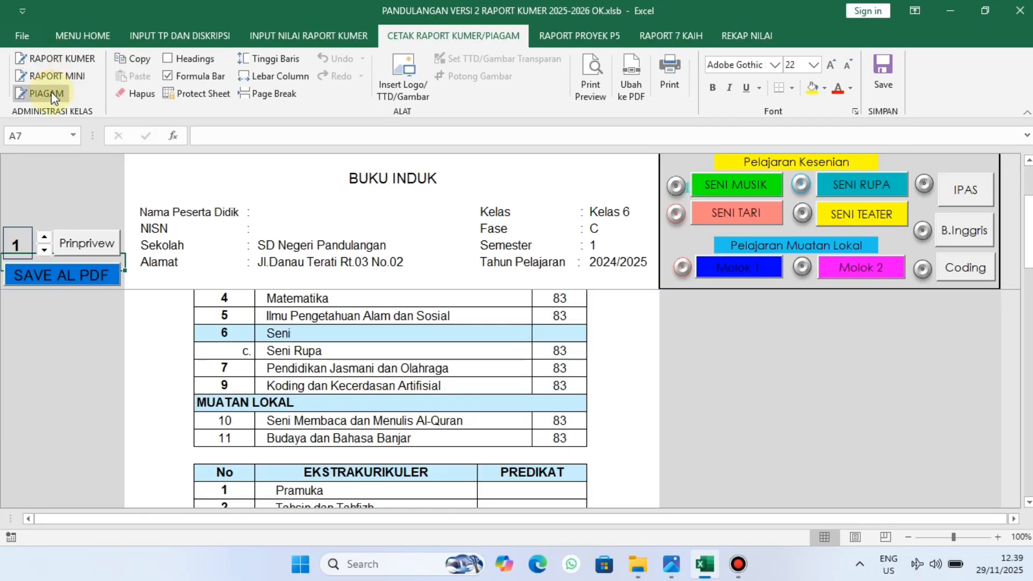
{"action": "left_click", "coordinate": [51, 92]}
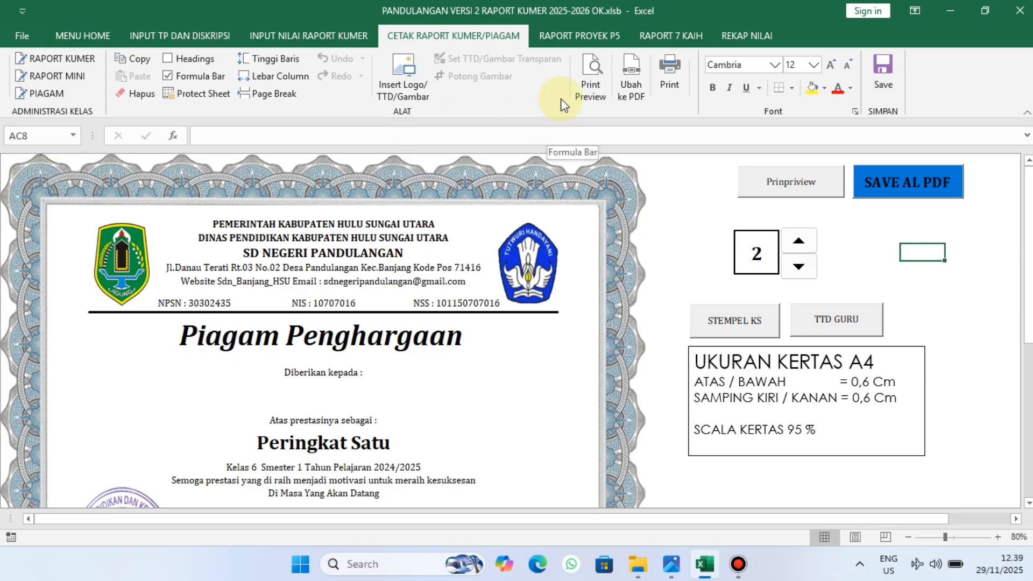
Step: View the Proyek 1 dimensions sheet and the 7 KAIH score entry, recap and report sheets
{"action": "left_click", "coordinate": [574, 38]}
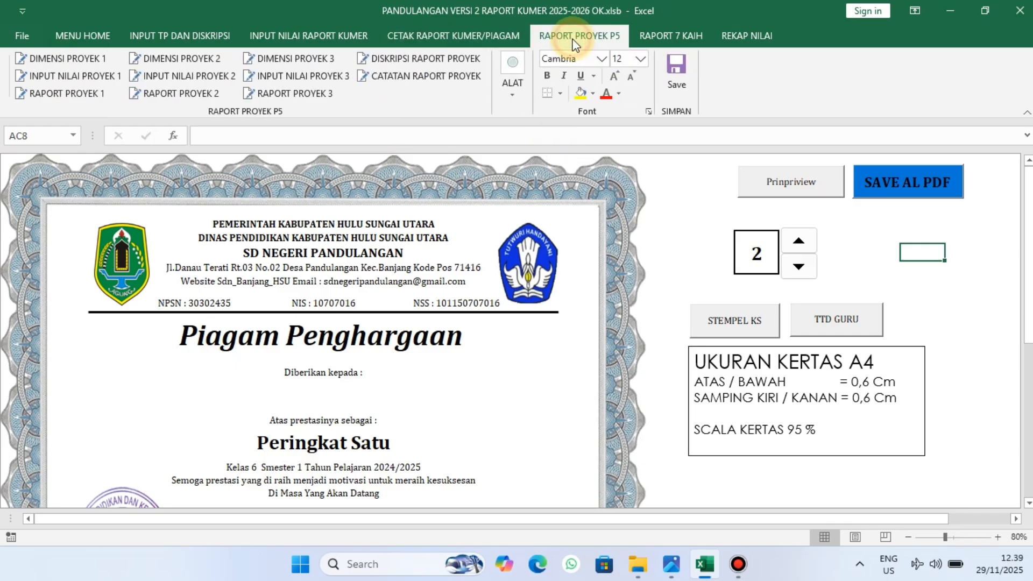
{"action": "left_click", "coordinate": [63, 59]}
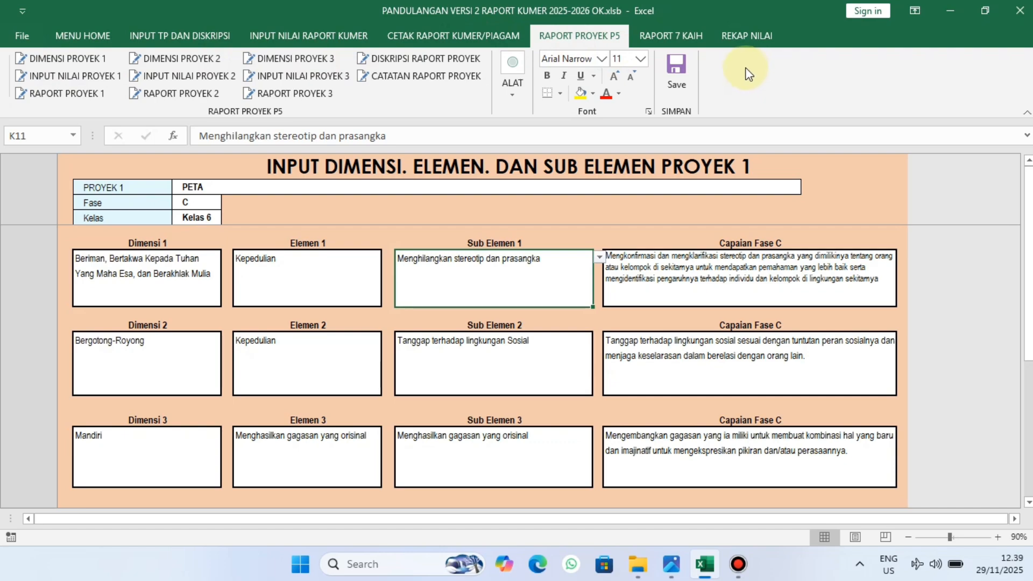
{"action": "left_click", "coordinate": [686, 43]}
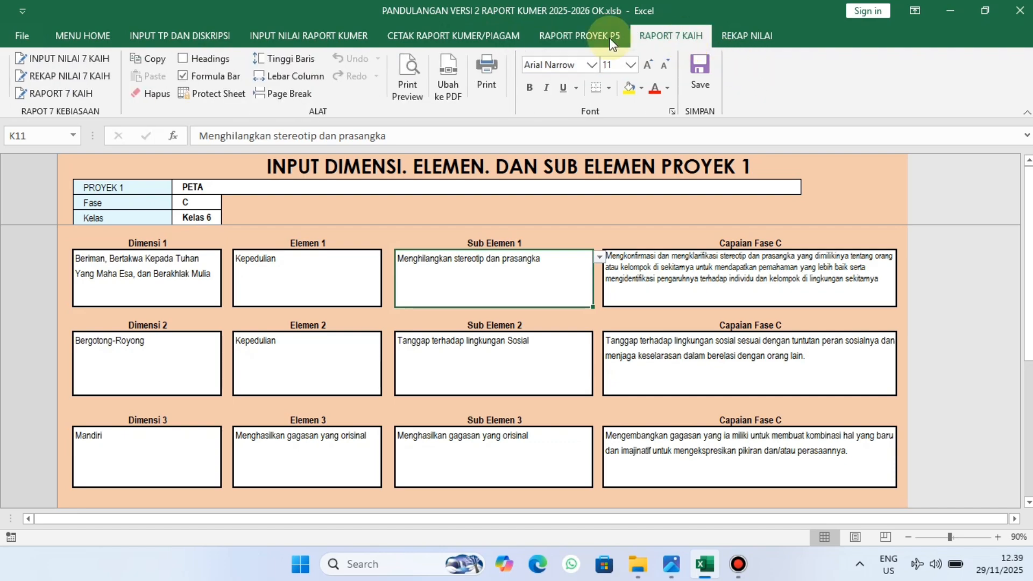
{"action": "left_click", "coordinate": [64, 60]}
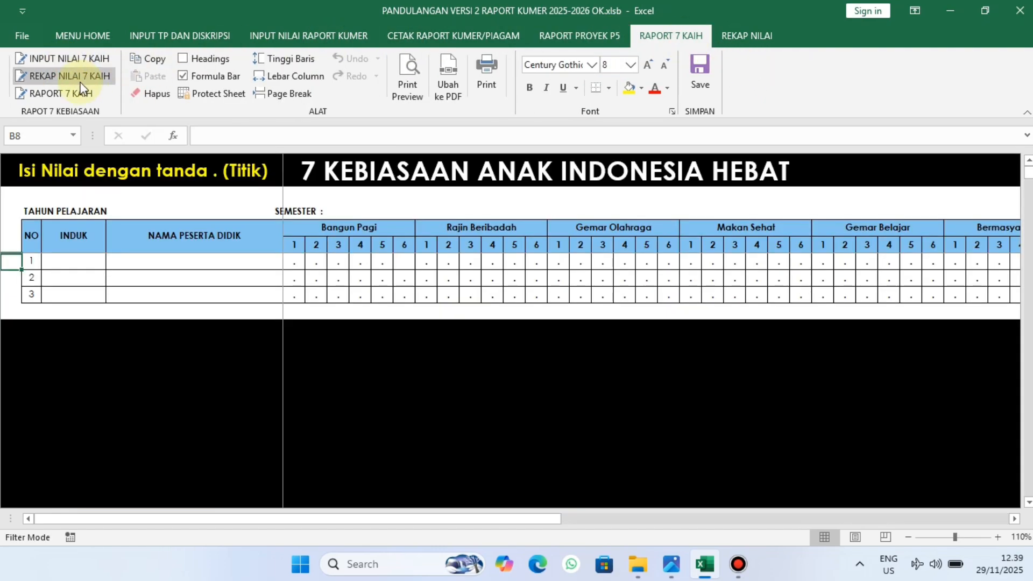
{"action": "left_click", "coordinate": [77, 80]}
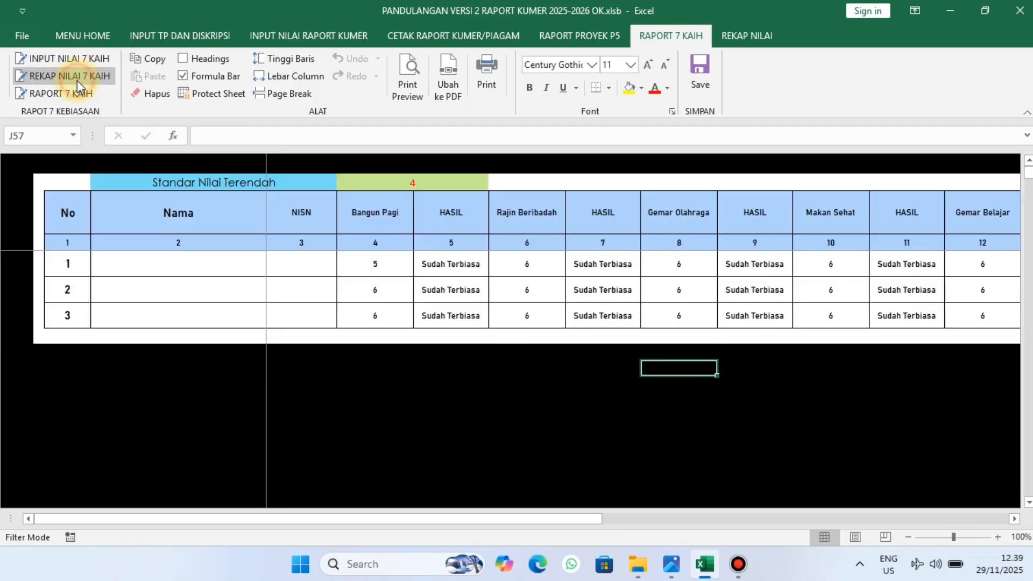
{"action": "left_click", "coordinate": [67, 97]}
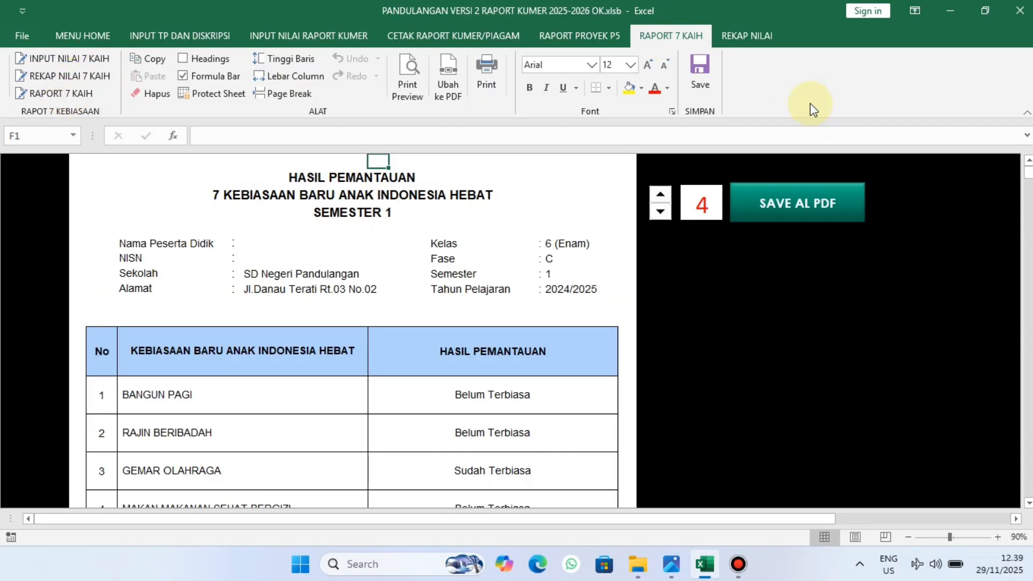
Step: View the report score recap and the student transfer form
{"action": "left_click", "coordinate": [745, 36]}
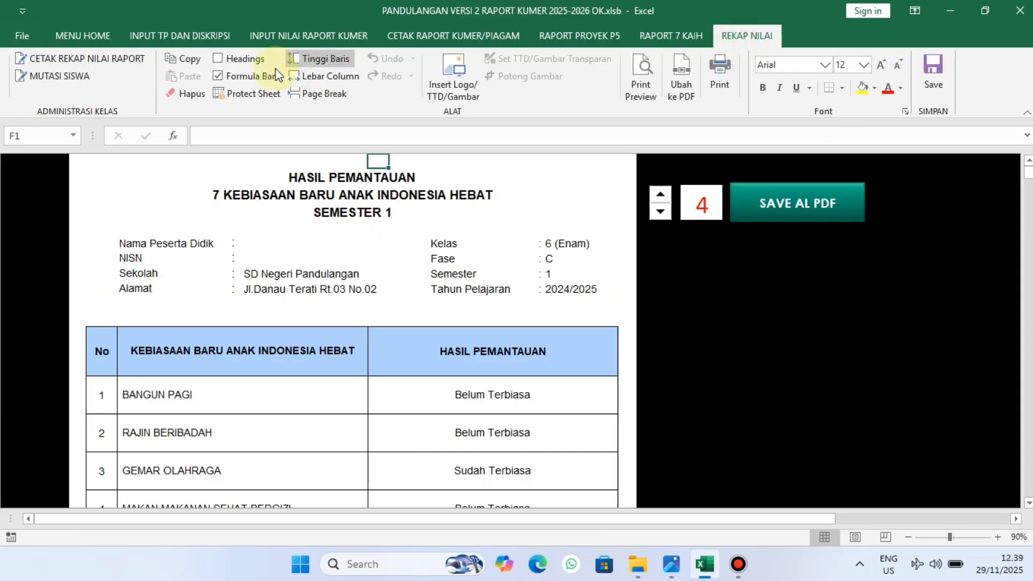
{"action": "left_click", "coordinate": [88, 61]}
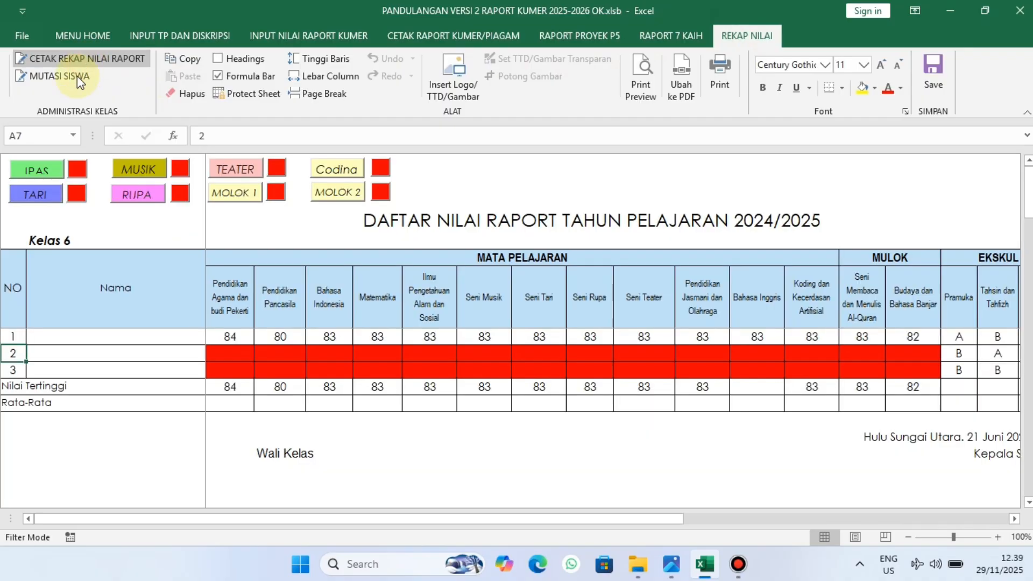
{"action": "left_click", "coordinate": [71, 81]}
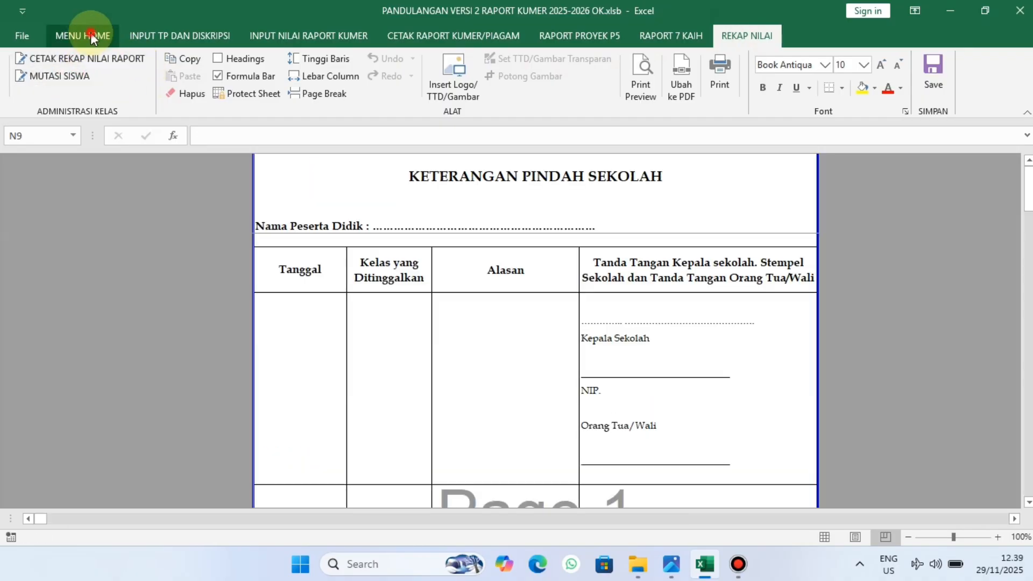
Step: Return to the school data sheet and examine its identity fields, local content subjects and extracurricular list
{"action": "left_click", "coordinate": [81, 35]}
{"action": "left_click", "coordinate": [72, 59]}
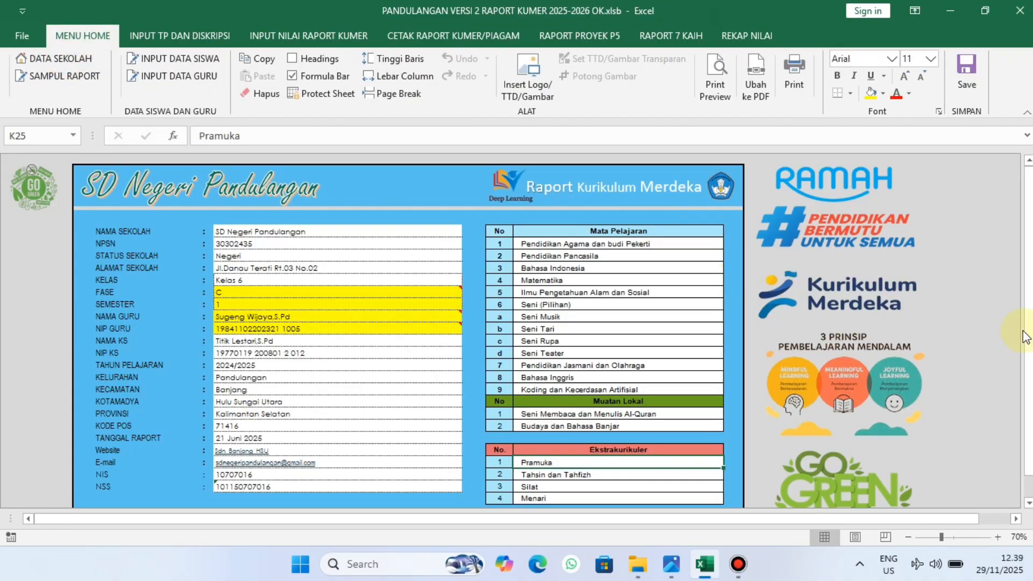
{"action": "left_click", "coordinate": [273, 232]}
{"action": "left_click_drag", "start_coordinate": [273, 231], "coordinate": [276, 281]}
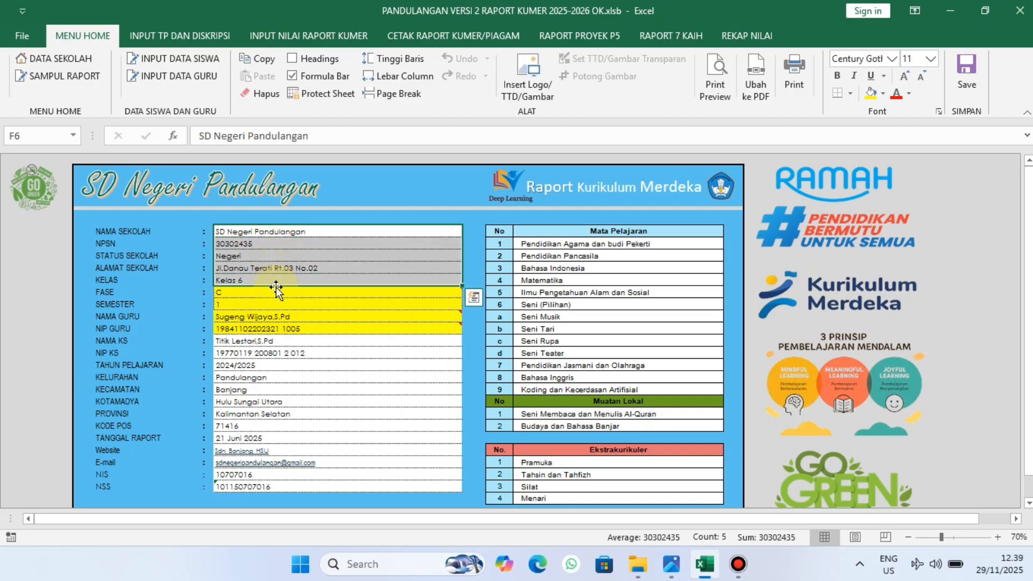
{"action": "left_click_drag", "start_coordinate": [278, 340], "coordinate": [288, 485]}
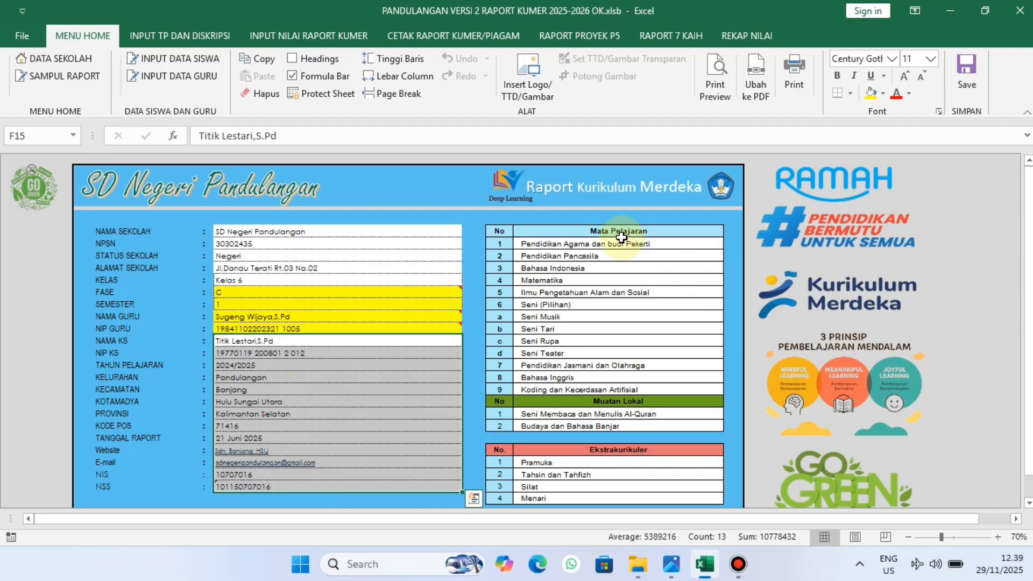
{"action": "left_click_drag", "start_coordinate": [623, 243], "coordinate": [622, 420]}
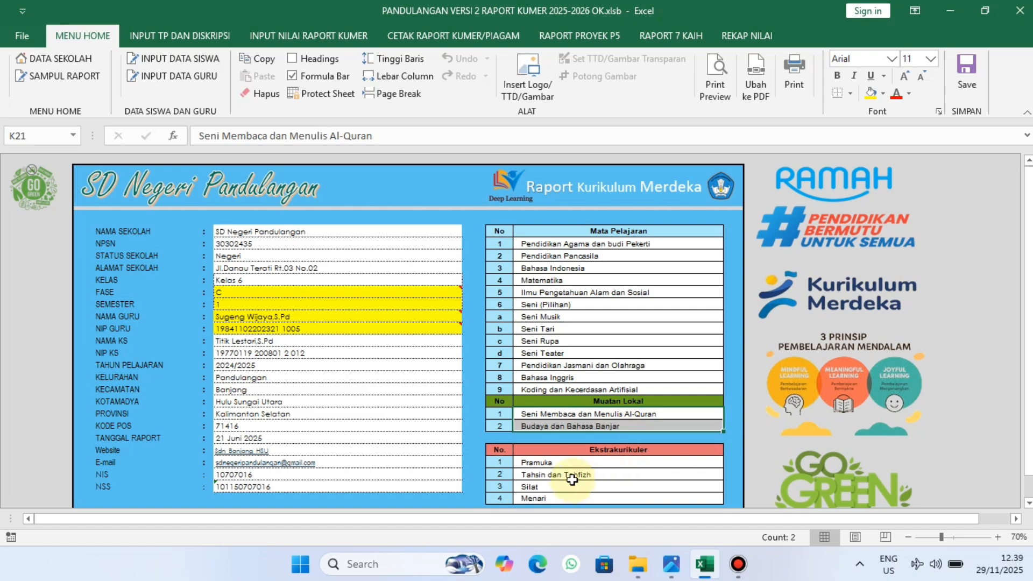
{"action": "left_click_drag", "start_coordinate": [564, 463], "coordinate": [566, 498]}
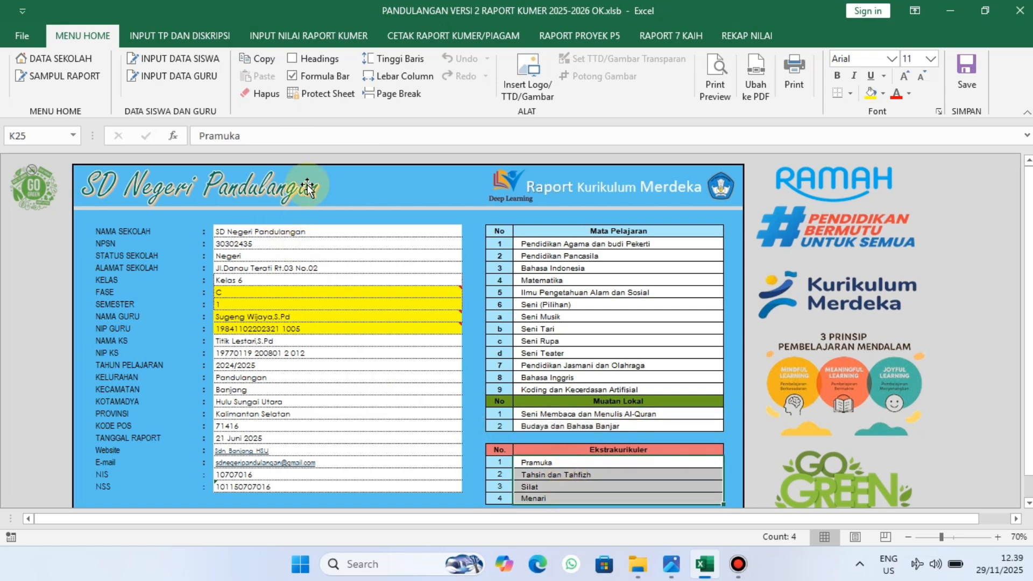
Step: Show the student data entry sheet, and open DATA SISWA EDIT.xlsx from the APLIKASI EXEL folder
{"action": "left_click", "coordinate": [186, 58]}
{"action": "left_click", "coordinate": [572, 334]}
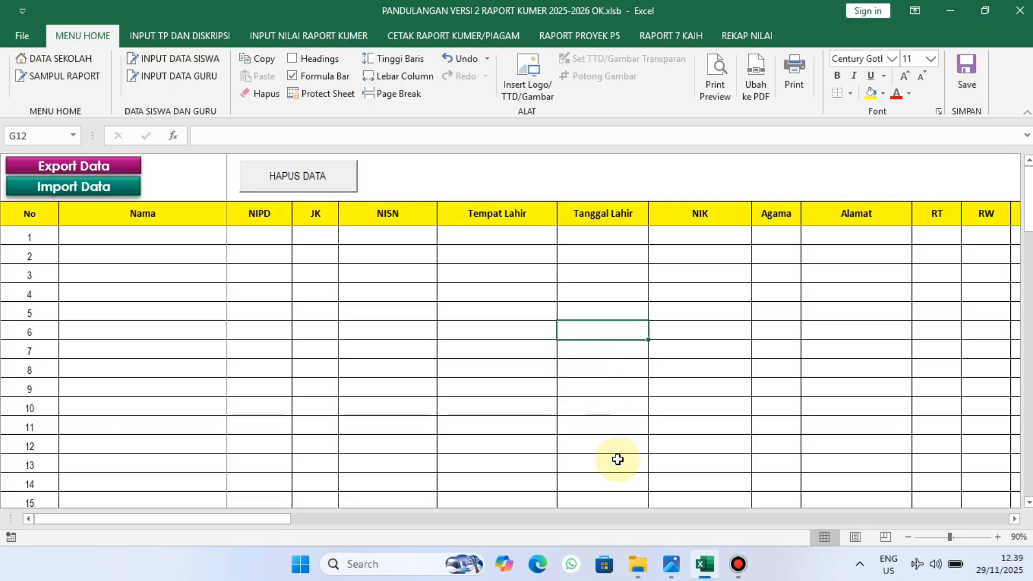
{"action": "left_click", "coordinate": [637, 562]}
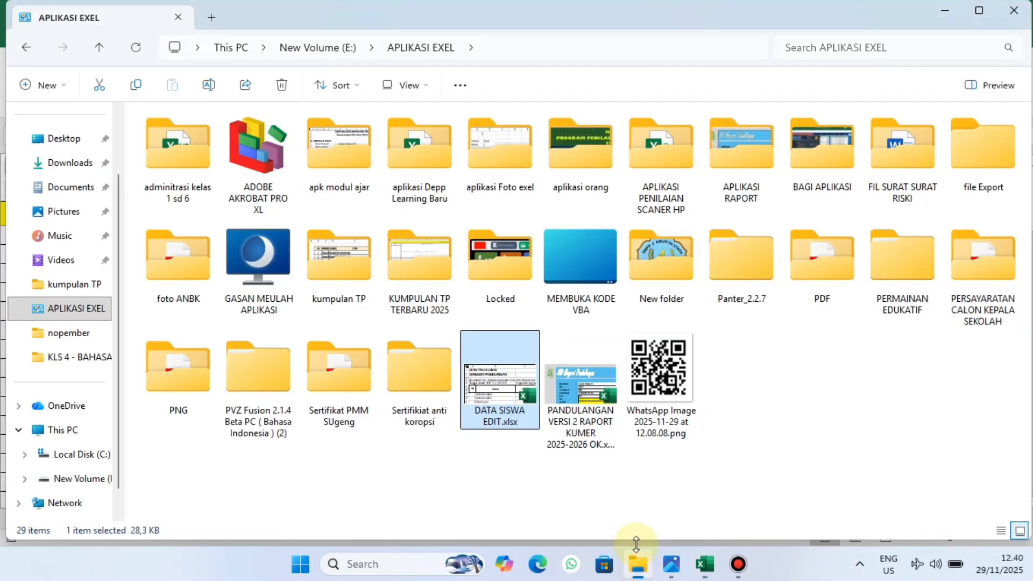
{"action": "double_click", "coordinate": [498, 410]}
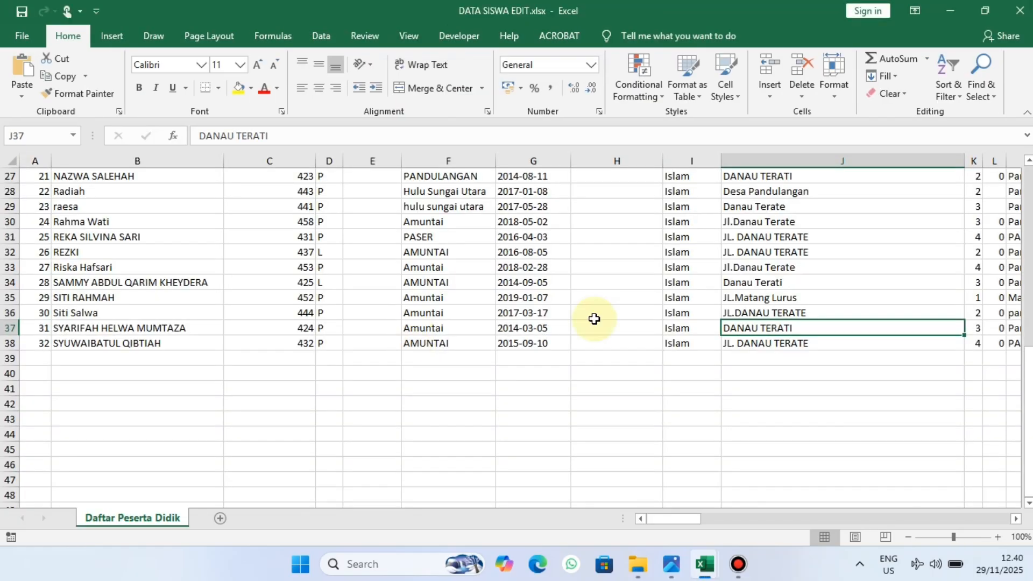
Step: Examine the student list from its first rows and switch back to the report workbook's student data sheet
{"action": "left_click_drag", "start_coordinate": [1028, 377], "coordinate": [1029, 188]}
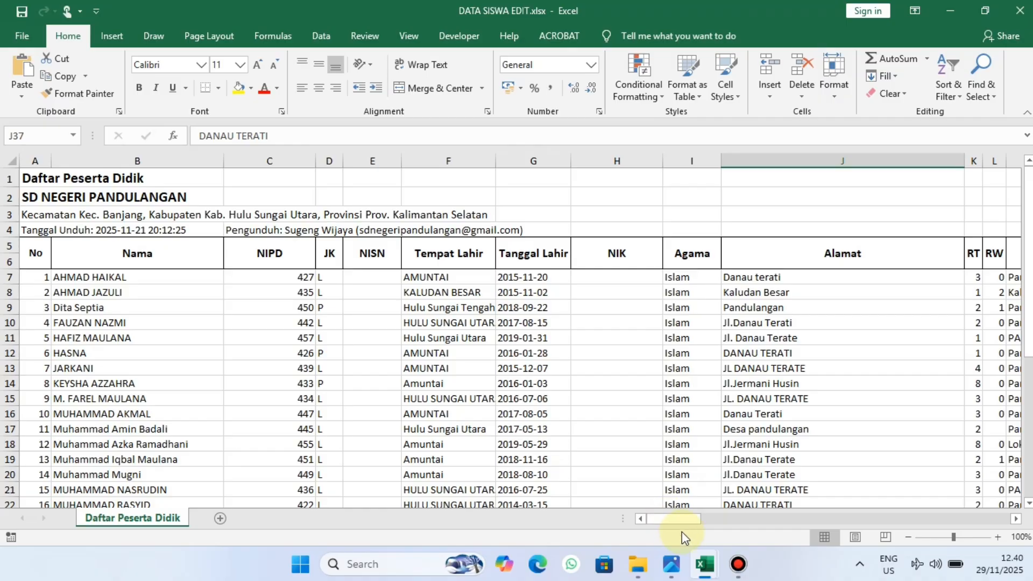
{"action": "mouse_move", "coordinate": [704, 565]}
{"action": "left_click", "coordinate": [657, 530]}
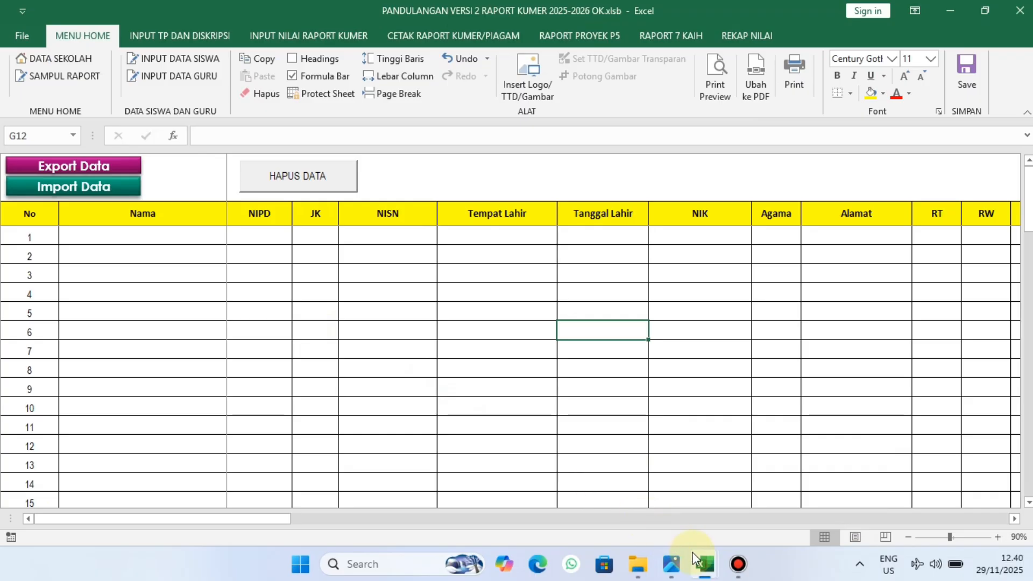
Step: Import the student data into the report workbook from DATA SISWA EDIT.xlsx in the APLIKASI EXEL folder
{"action": "mouse_move", "coordinate": [703, 568]}
{"action": "left_click", "coordinate": [763, 510]}
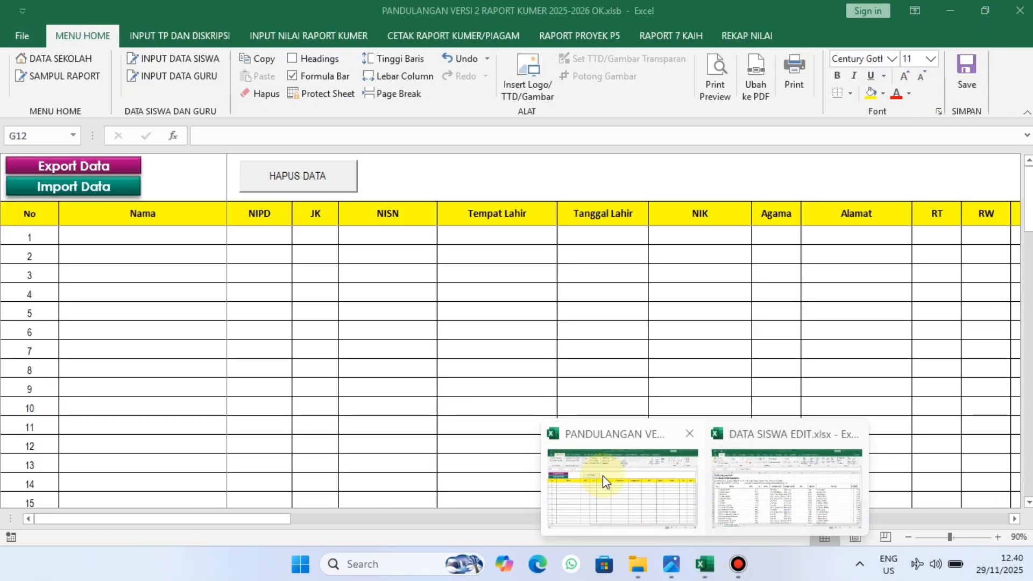
{"action": "left_click", "coordinate": [602, 478]}
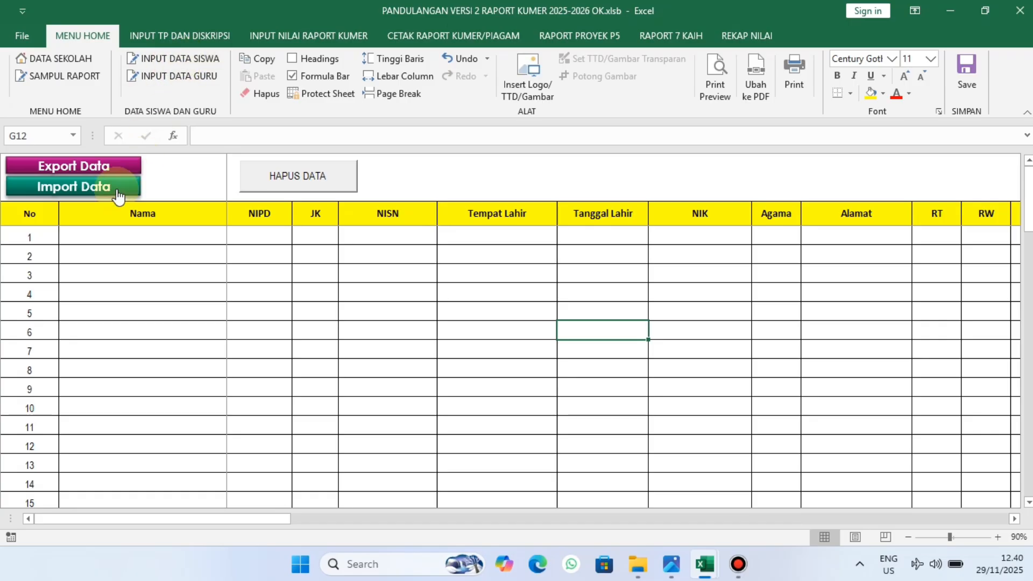
{"action": "left_click", "coordinate": [73, 188]}
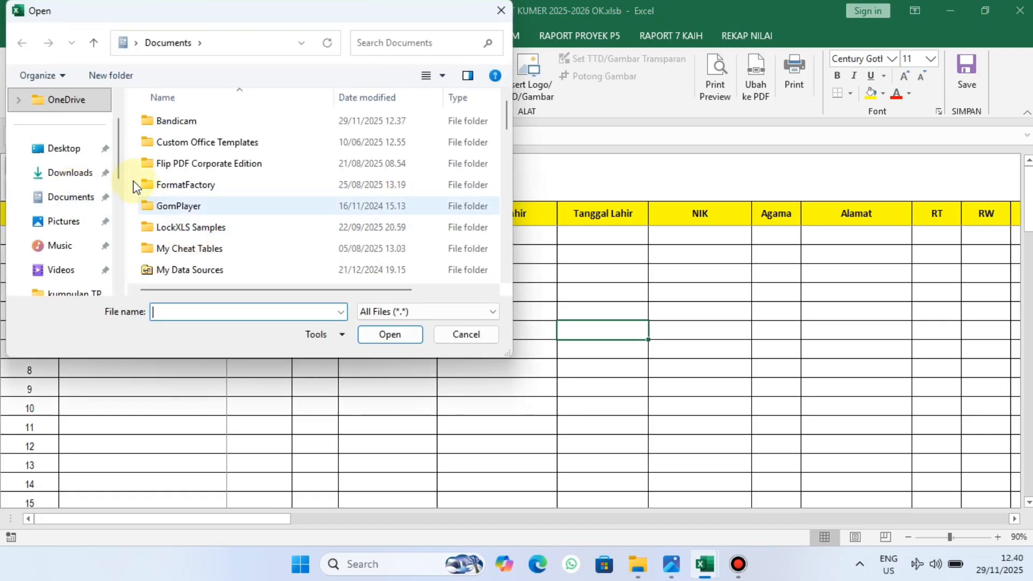
{"action": "left_click_drag", "start_coordinate": [119, 164], "coordinate": [117, 229]}
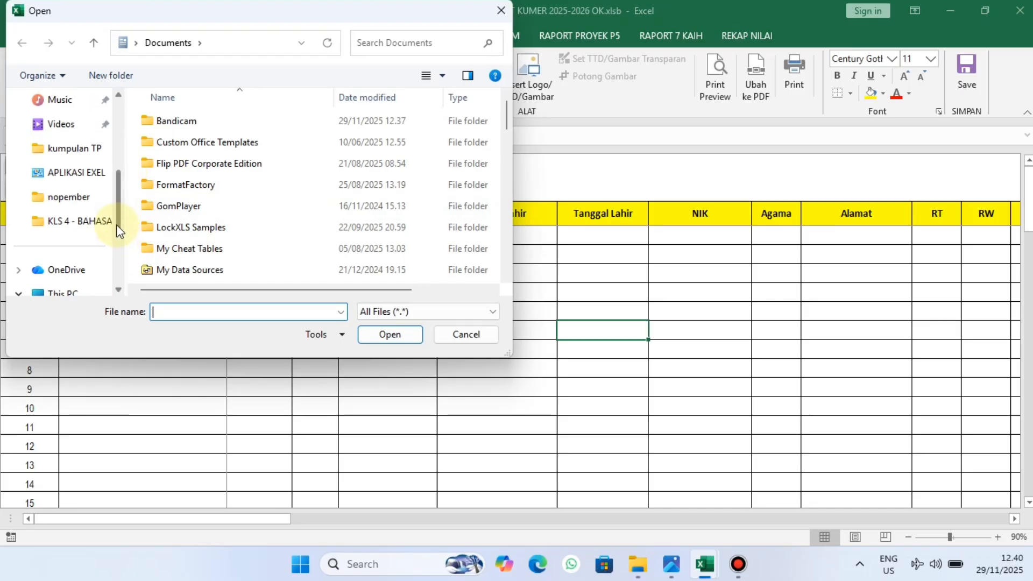
{"action": "left_click", "coordinate": [76, 172]}
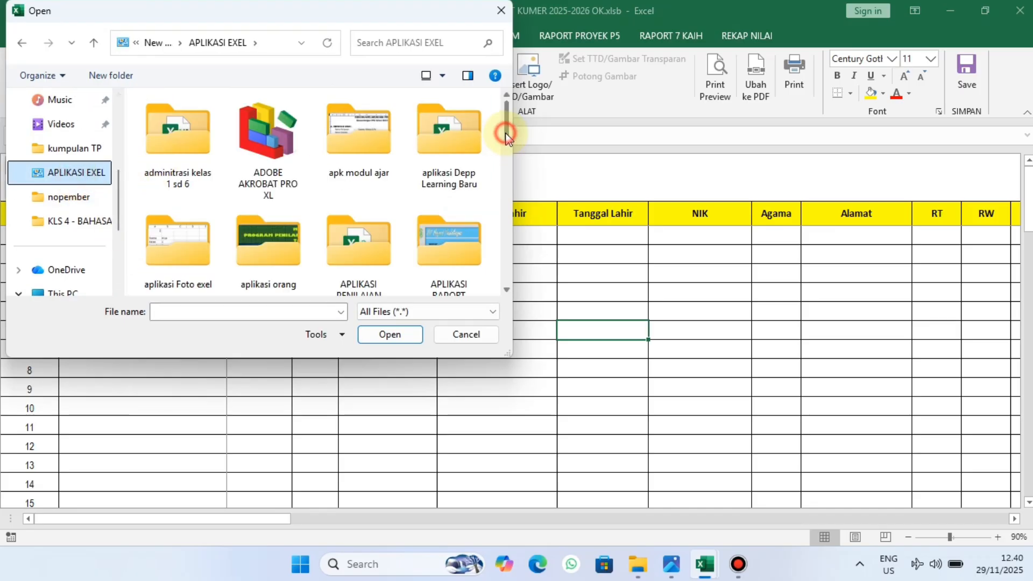
{"action": "left_click_drag", "start_coordinate": [506, 133], "coordinate": [509, 277]}
{"action": "left_click", "coordinate": [340, 145]}
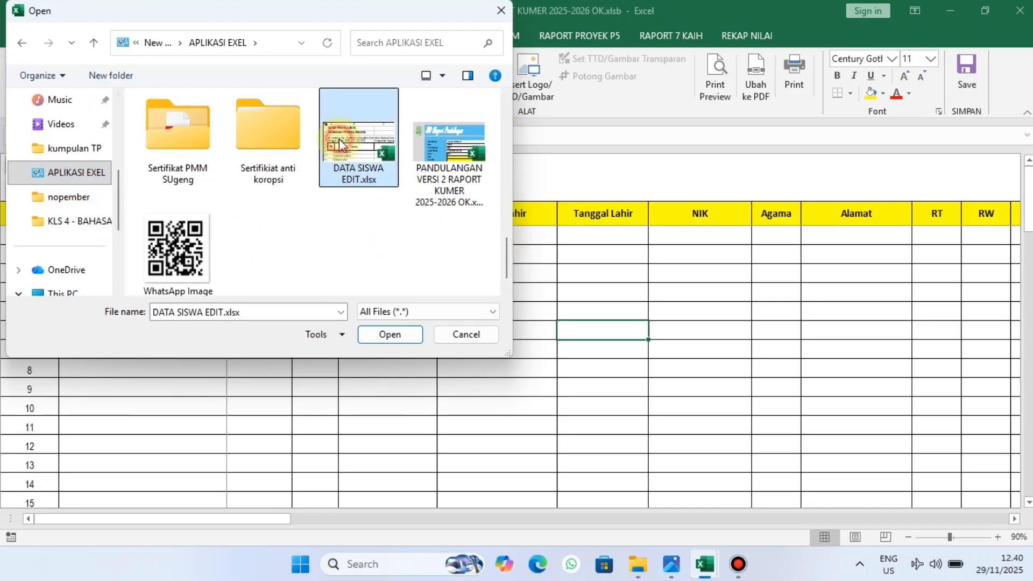
{"action": "left_click", "coordinate": [390, 335]}
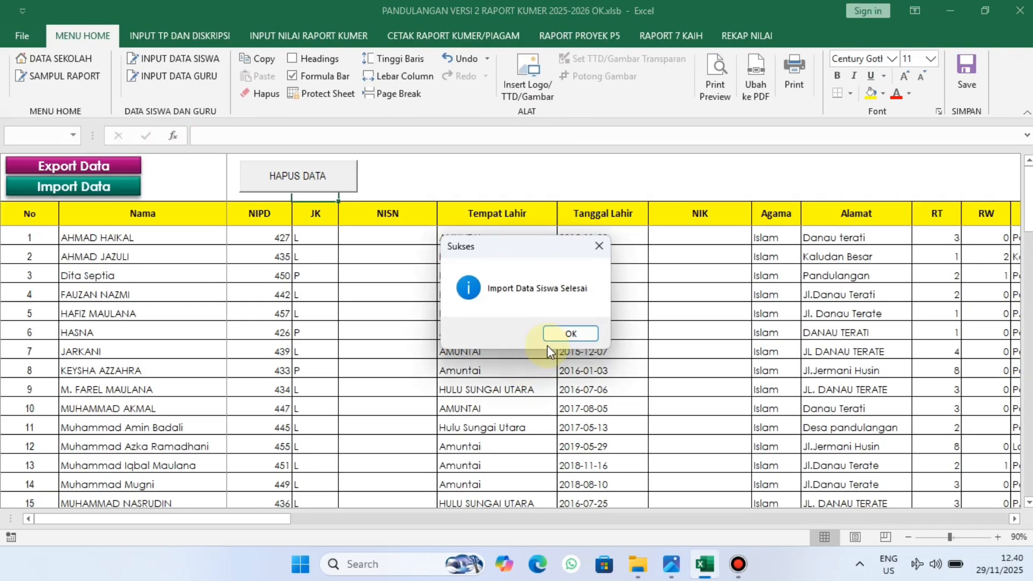
{"action": "left_click", "coordinate": [569, 333]}
{"action": "left_click", "coordinate": [562, 351]}
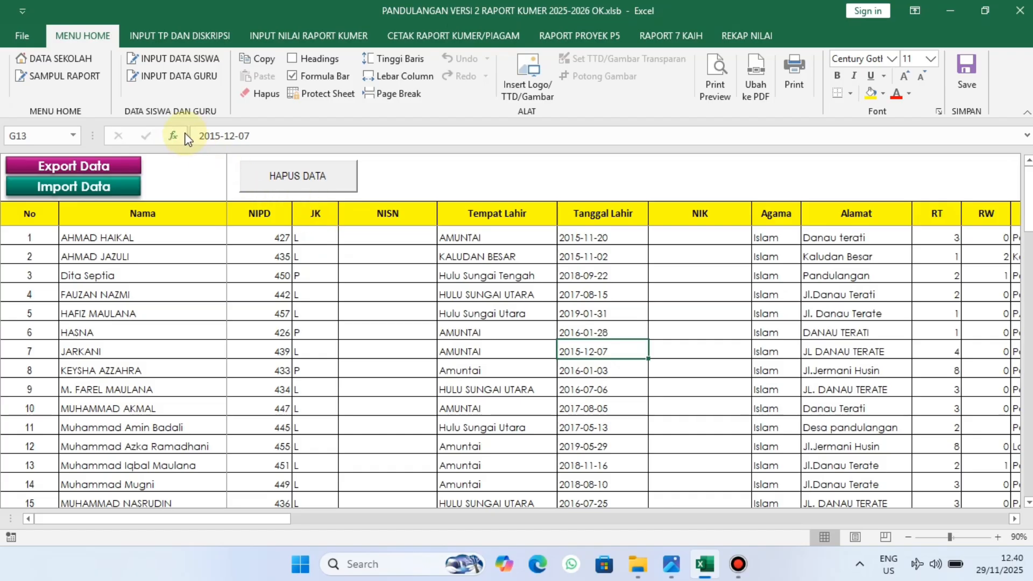
Step: View the class teacher list and open the report grade entry sheet for AGAMA
{"action": "left_click", "coordinate": [182, 76]}
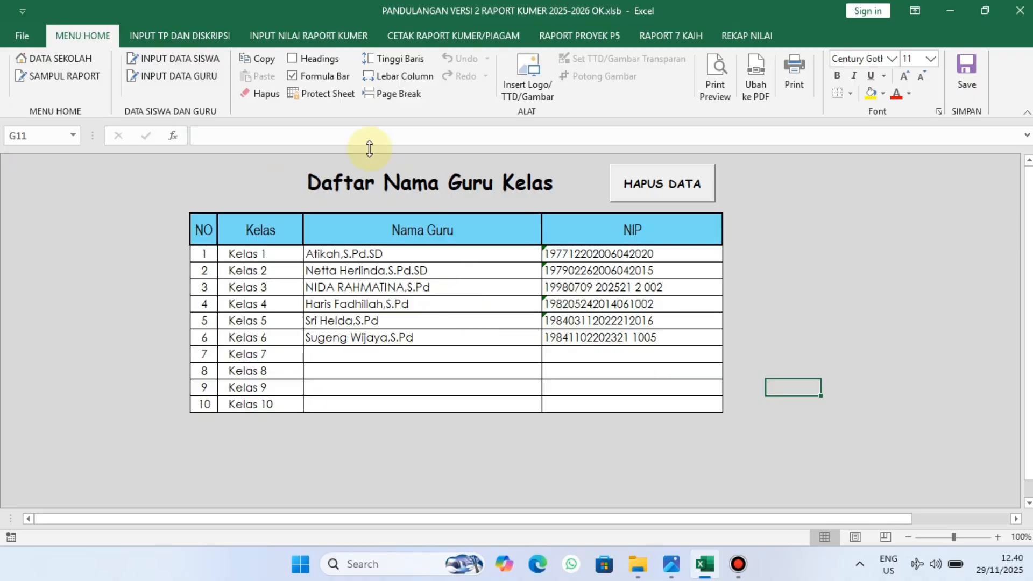
{"action": "left_click", "coordinate": [275, 36]}
{"action": "left_click", "coordinate": [66, 59]}
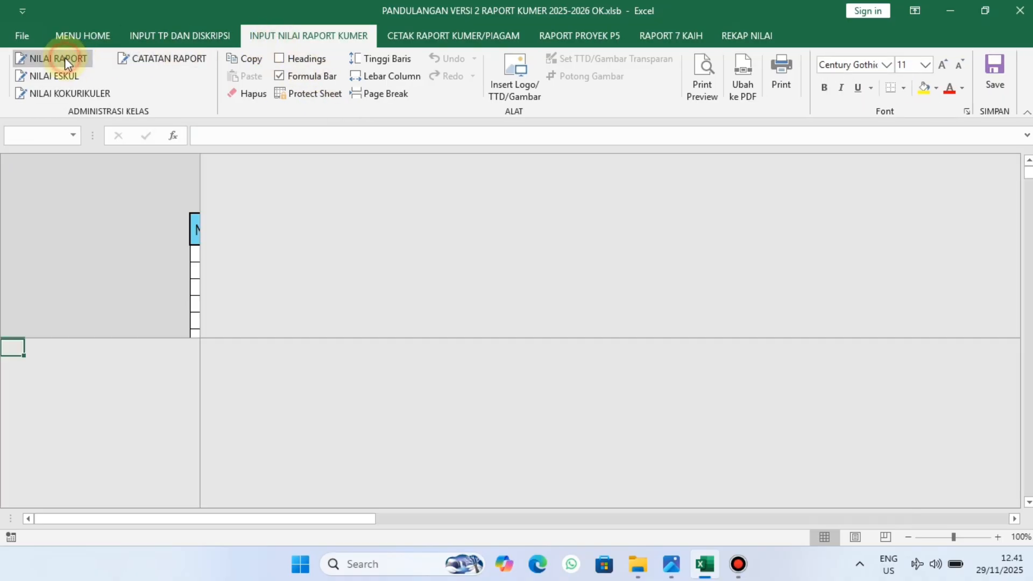
{"action": "left_click", "coordinate": [288, 399]}
{"action": "key", "text": "Left"}
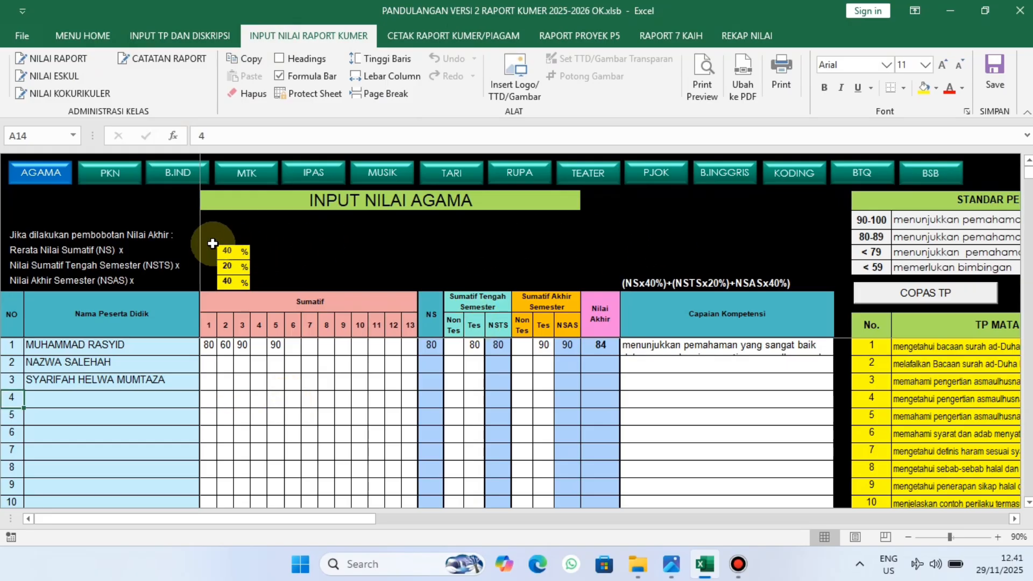
Step: Examine the final grade weighting percentages and their NS and NSTS labels on the AGAMA sheet
{"action": "left_click_drag", "start_coordinate": [217, 247], "coordinate": [223, 280]}
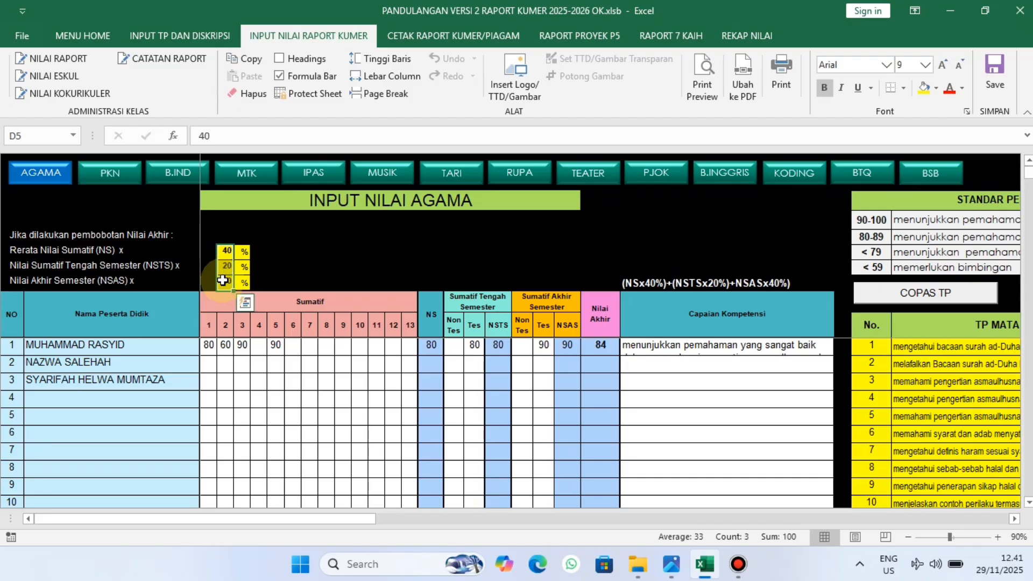
{"action": "left_click", "coordinate": [40, 249]}
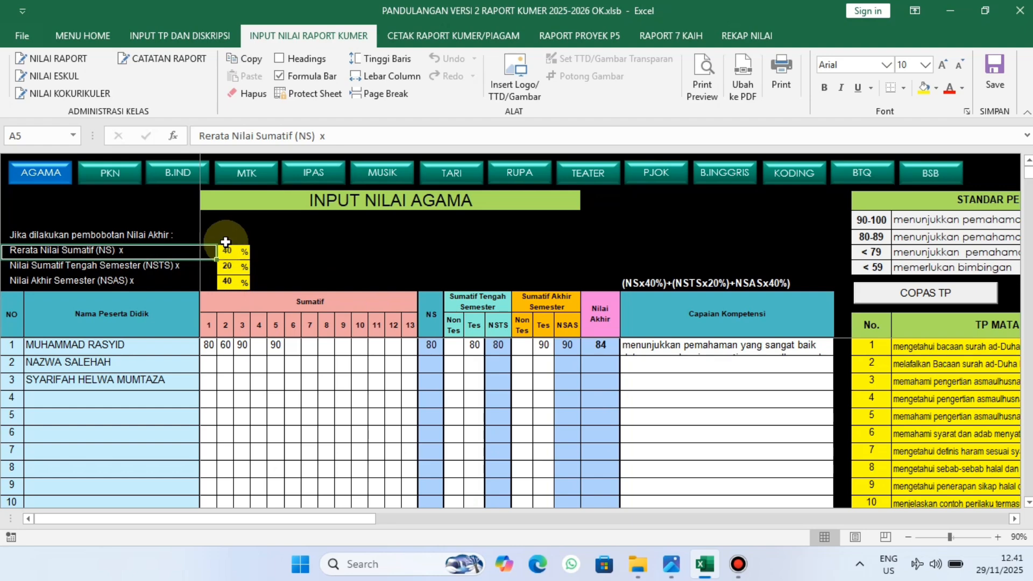
{"action": "left_click_drag", "start_coordinate": [222, 247], "coordinate": [223, 273]}
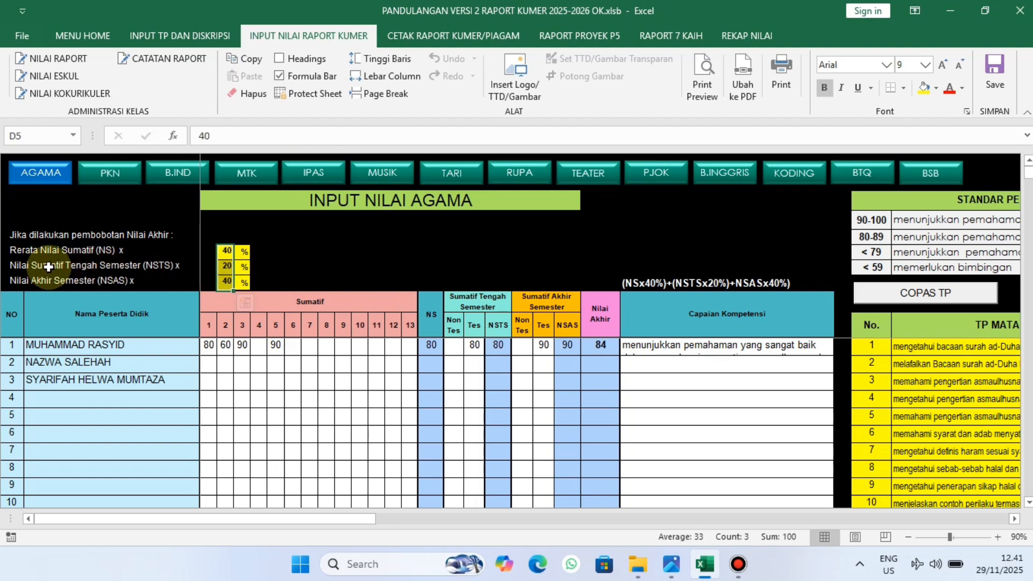
{"action": "left_click", "coordinate": [32, 266]}
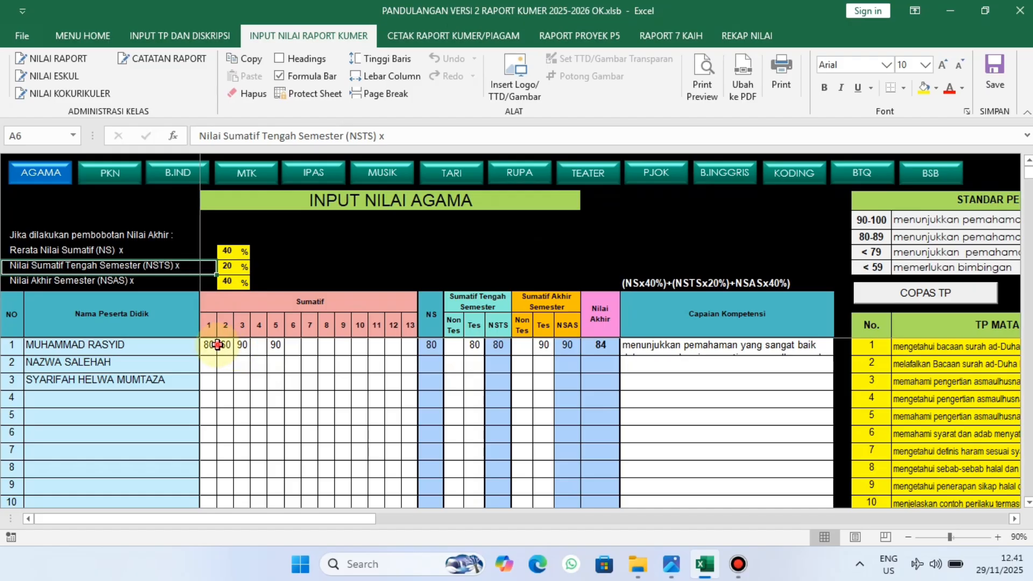
Step: Examine the first student's Sumatif scores, the NS, NSTS, NSAS and Nilai Akhir columns, and the Capaian Kompetensi formula
{"action": "left_click_drag", "start_coordinate": [218, 345], "coordinate": [402, 345]}
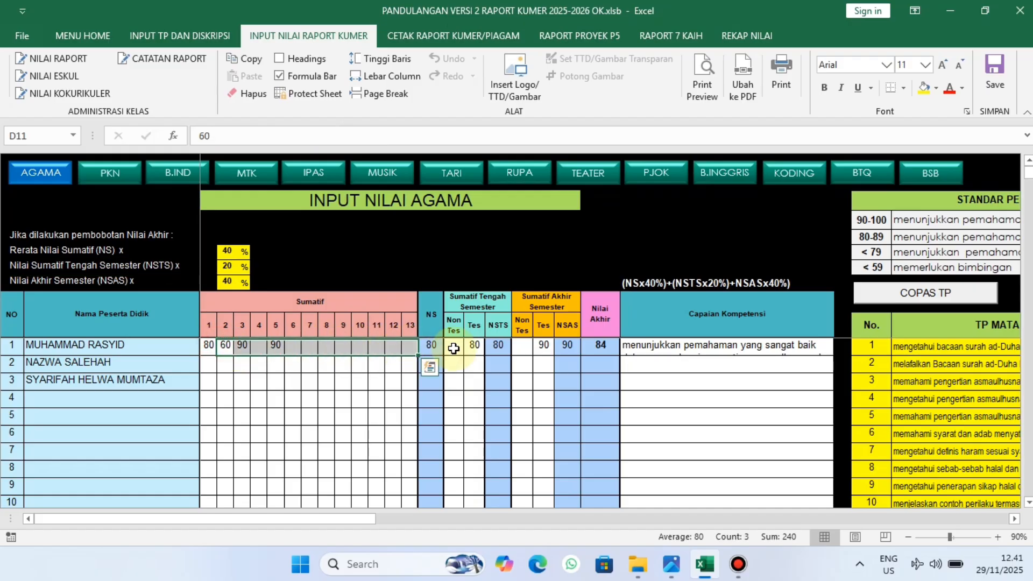
{"action": "left_click", "coordinate": [433, 347]}
{"action": "left_click_drag", "start_coordinate": [432, 347], "coordinate": [433, 482]}
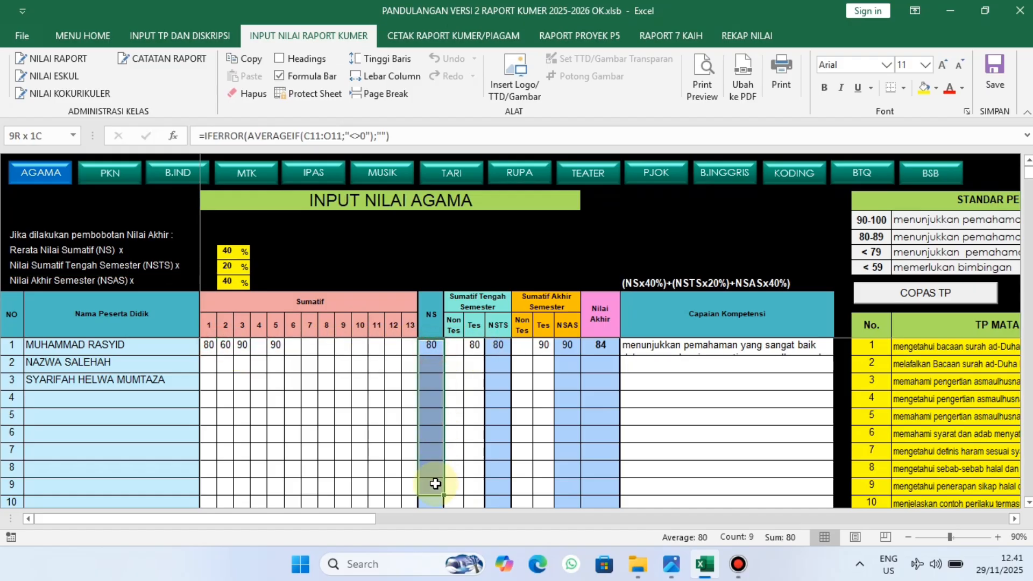
{"action": "left_click_drag", "start_coordinate": [498, 347], "coordinate": [499, 467]}
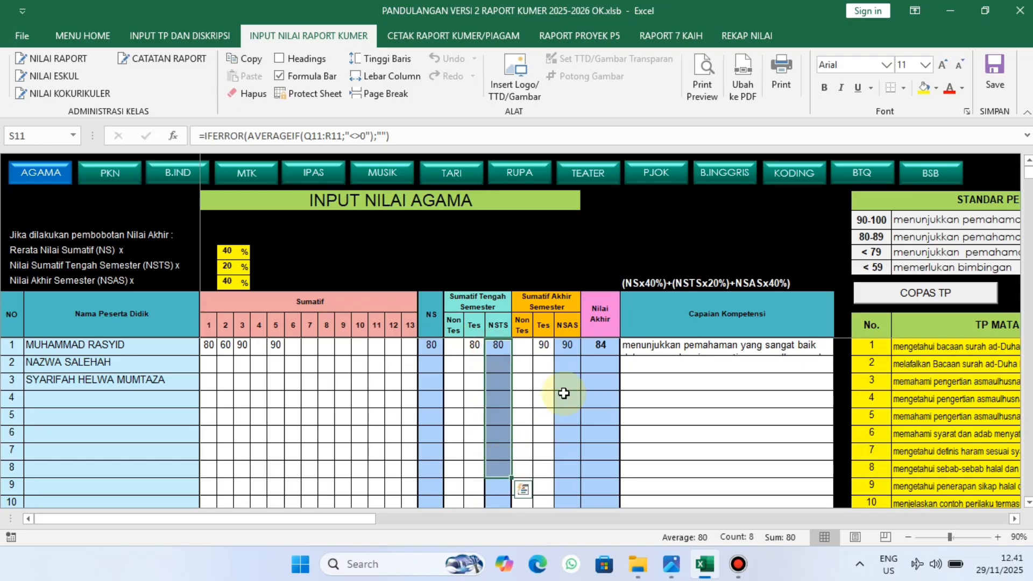
{"action": "left_click_drag", "start_coordinate": [567, 345], "coordinate": [600, 489]}
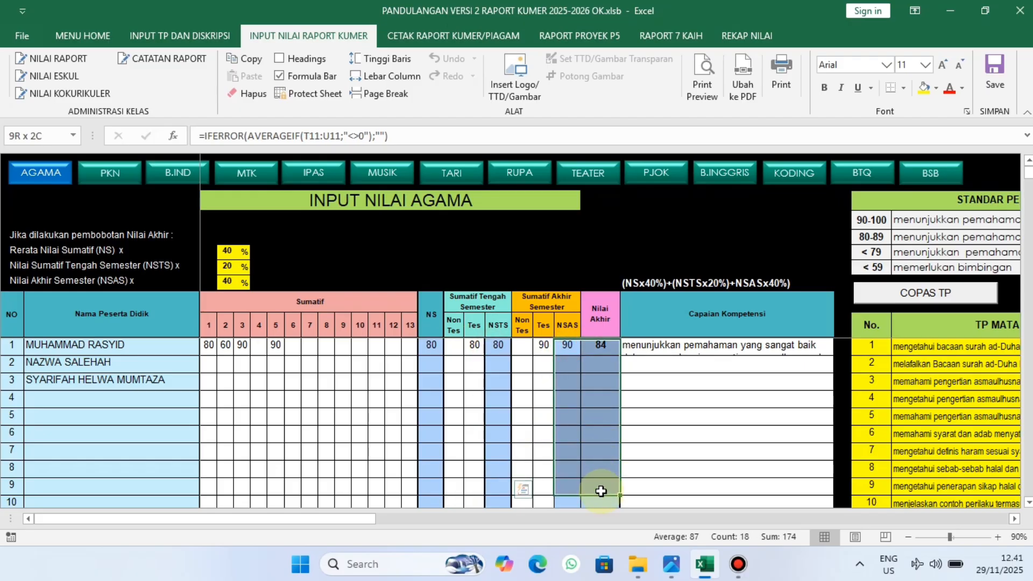
{"action": "left_click", "coordinate": [716, 347]}
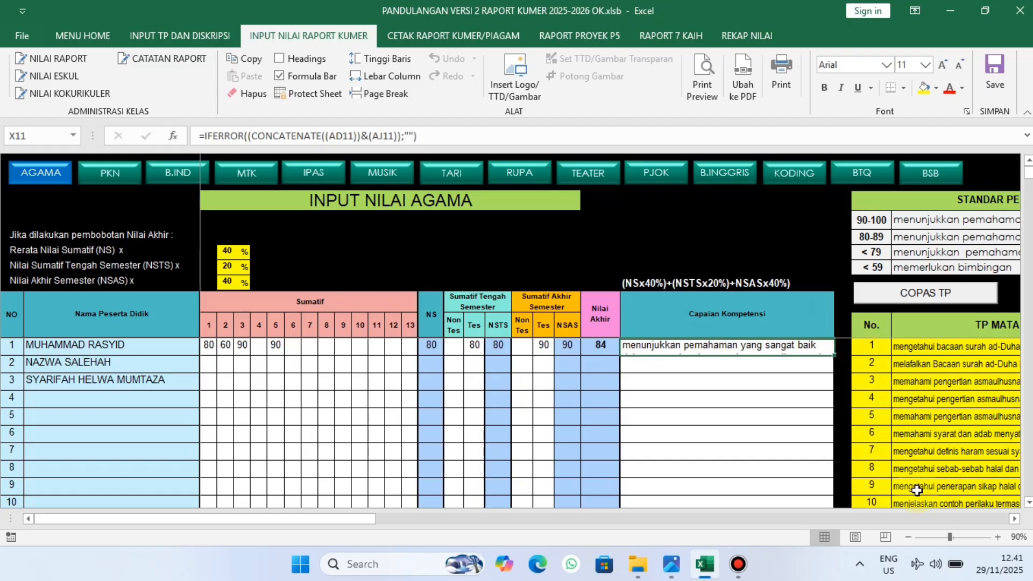
Step: Examine the score ranges and descriptions in the STANDAR PENILAIAN table
{"action": "left_click", "coordinate": [1014, 519]}
{"action": "left_click", "coordinate": [1014, 520]}
{"action": "left_click", "coordinate": [1014, 521]}
{"action": "left_click", "coordinate": [1014, 520]}
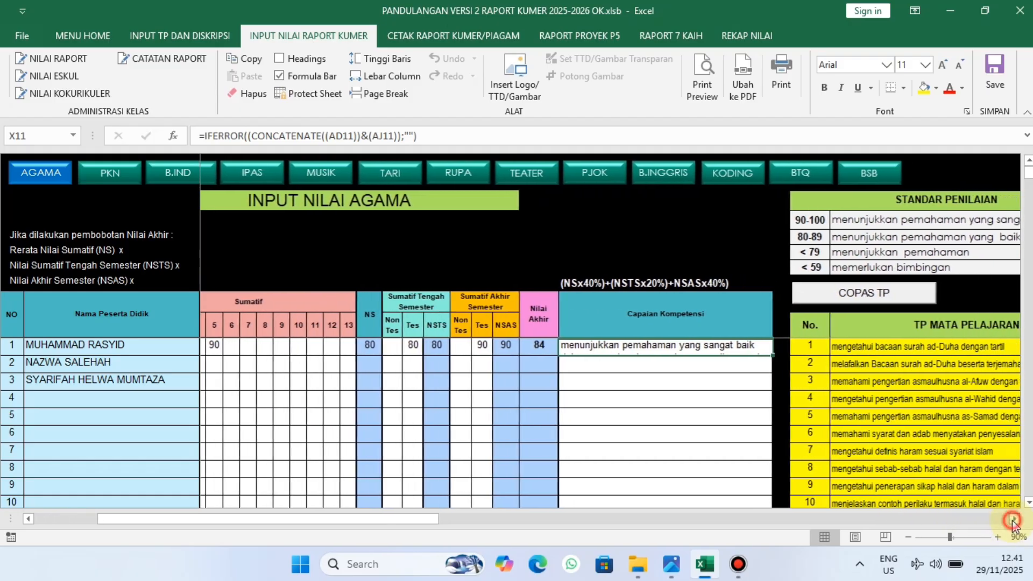
{"action": "left_click", "coordinate": [1014, 521]}
{"action": "left_click", "coordinate": [1014, 520]}
{"action": "left_click", "coordinate": [767, 221]}
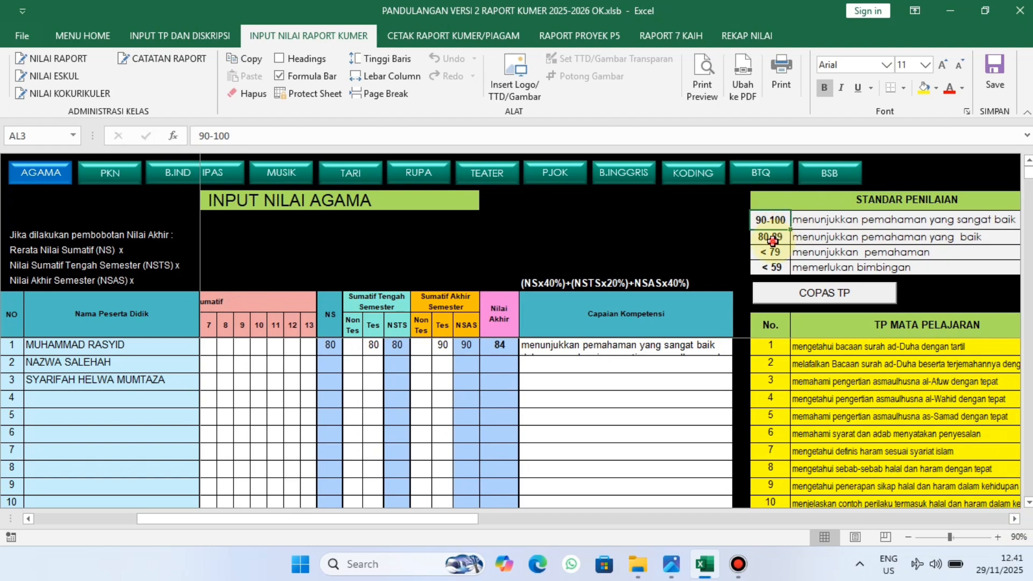
{"action": "left_click", "coordinate": [772, 240]}
{"action": "left_click", "coordinate": [773, 253]}
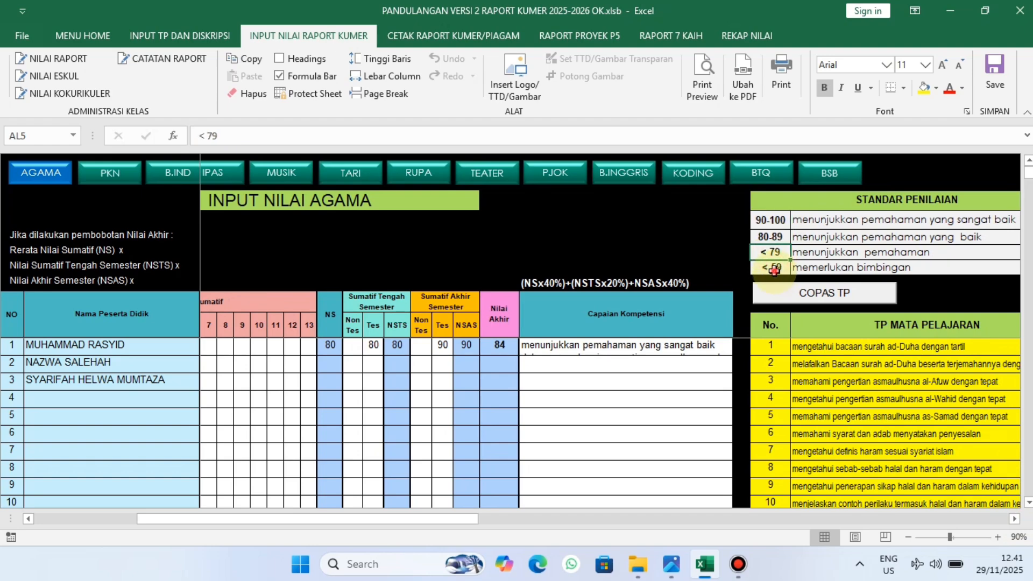
{"action": "left_click", "coordinate": [773, 269]}
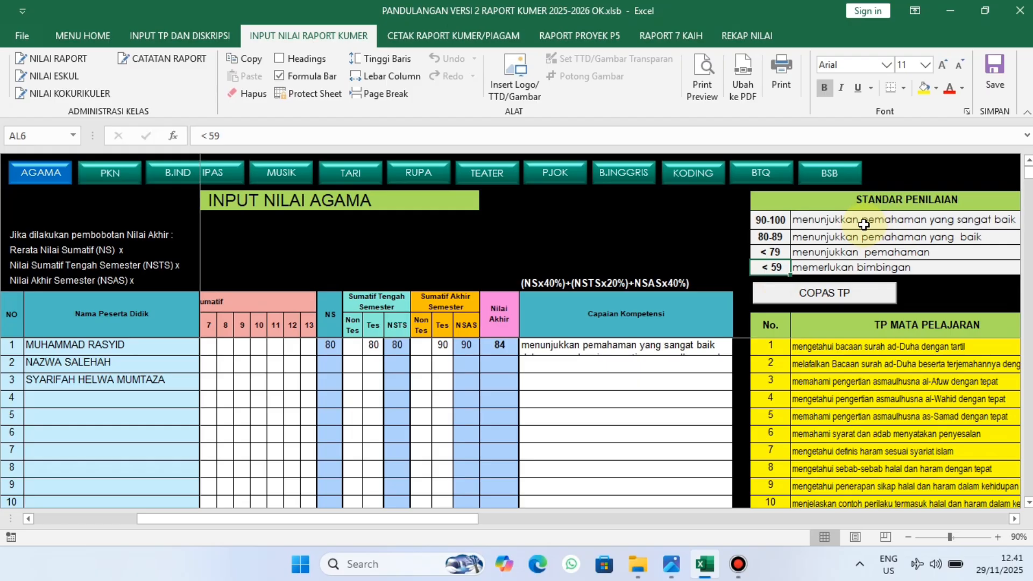
{"action": "left_click", "coordinate": [853, 221]}
{"action": "left_click_drag", "start_coordinate": [852, 241], "coordinate": [858, 269]}
Step: Set the STANDAR PENILAIAN descriptions to "Sangat baik" for 90-100, "baik" for 80-89 and "cukup" for < 79
{"action": "left_click", "coordinate": [837, 225]}
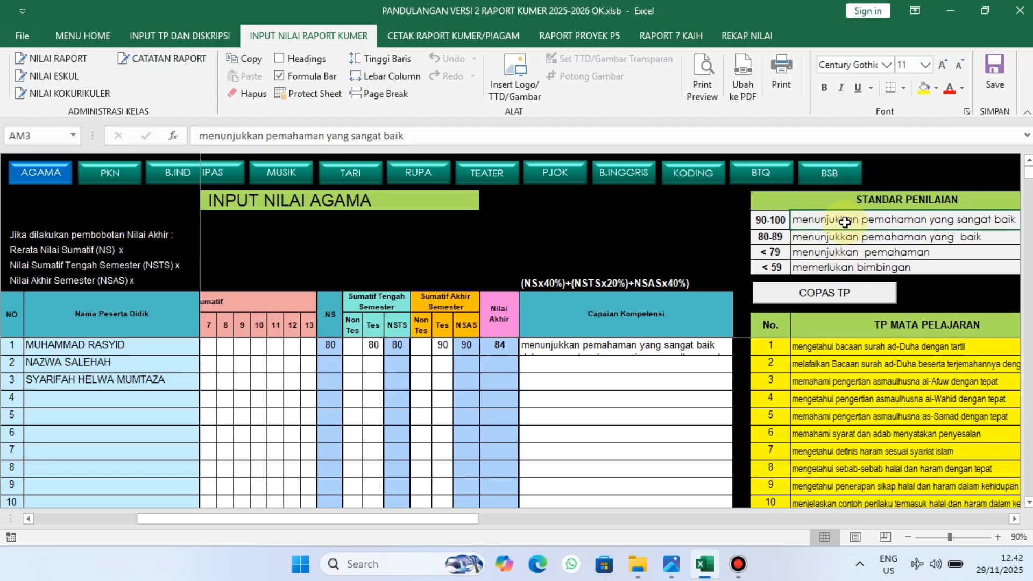
{"action": "type", "text": "SAN"}
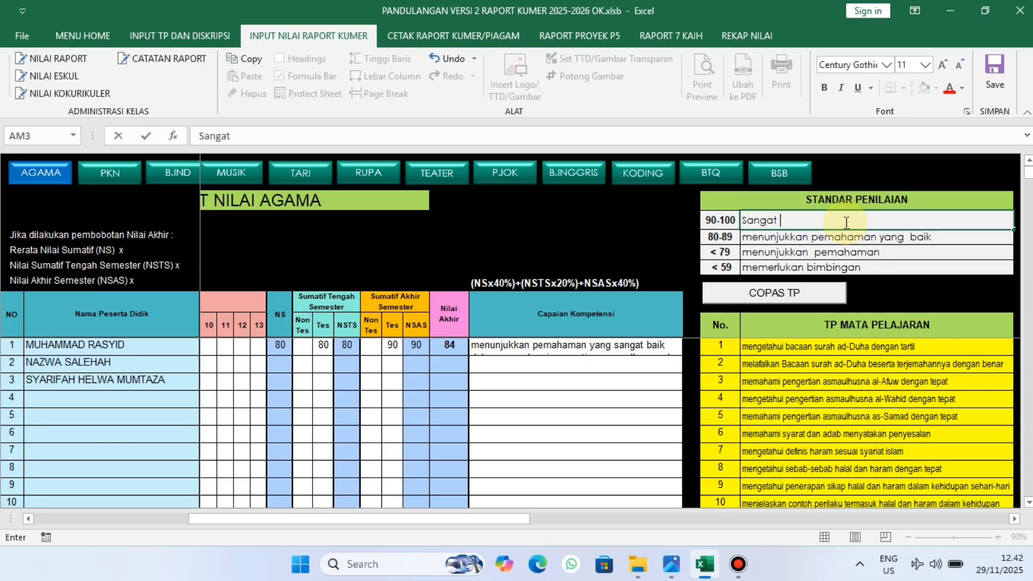
{"action": "type", "text": "at baik"}
{"action": "key", "text": "Return"}
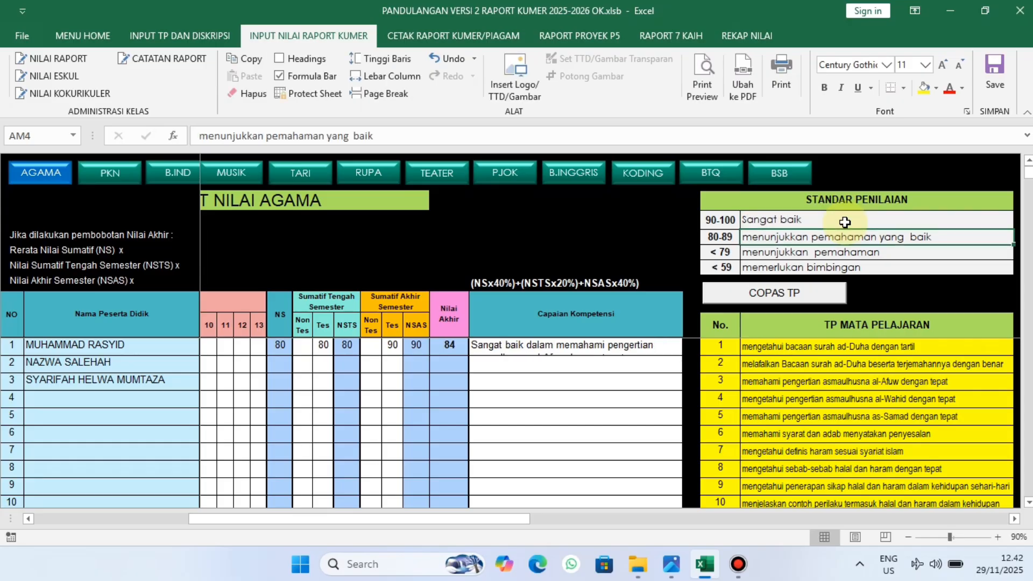
{"action": "type", "text": "baik"}
{"action": "key", "text": "Return"}
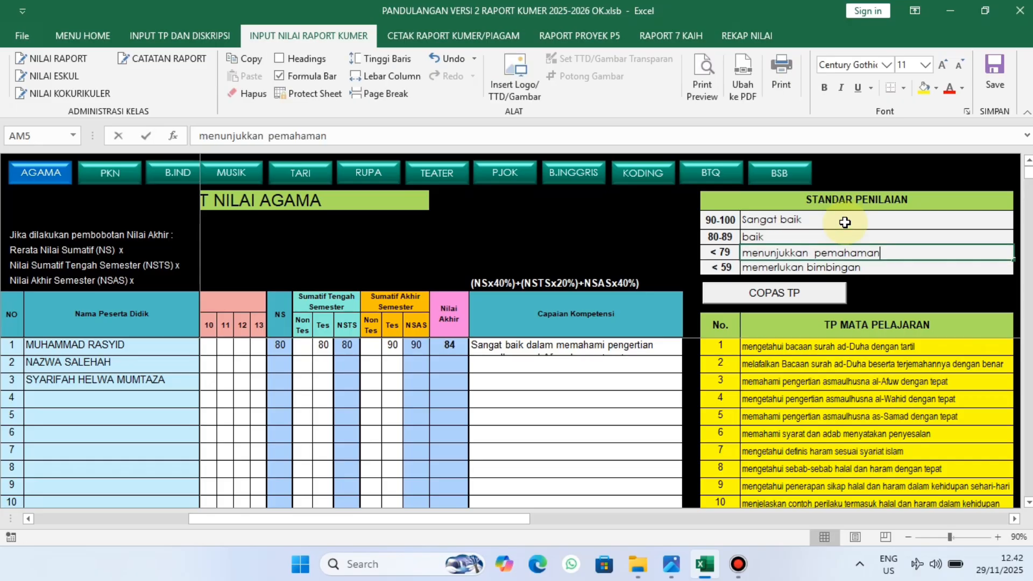
{"action": "type", "text": "cukup"}
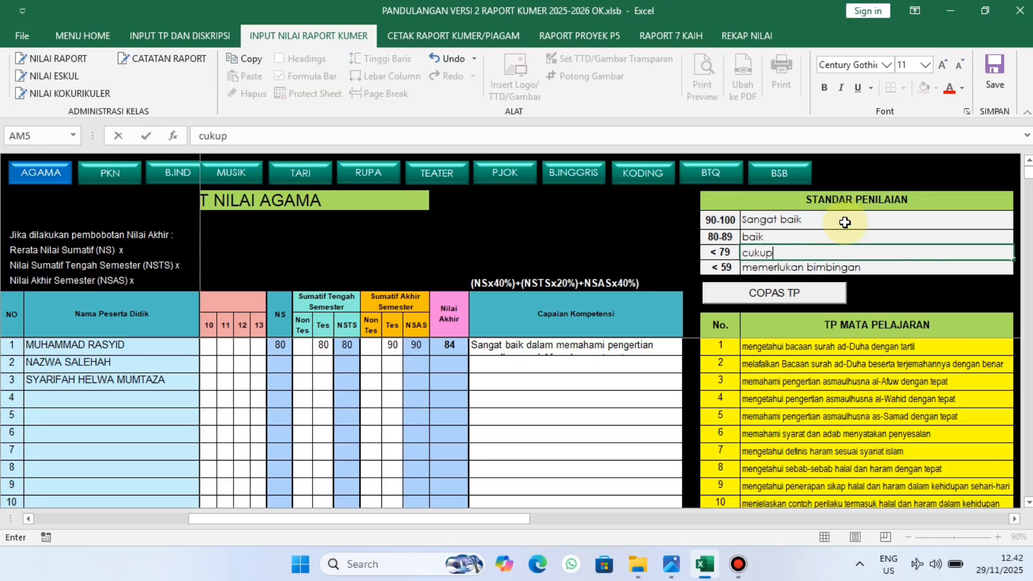
{"action": "key", "text": "Return"}
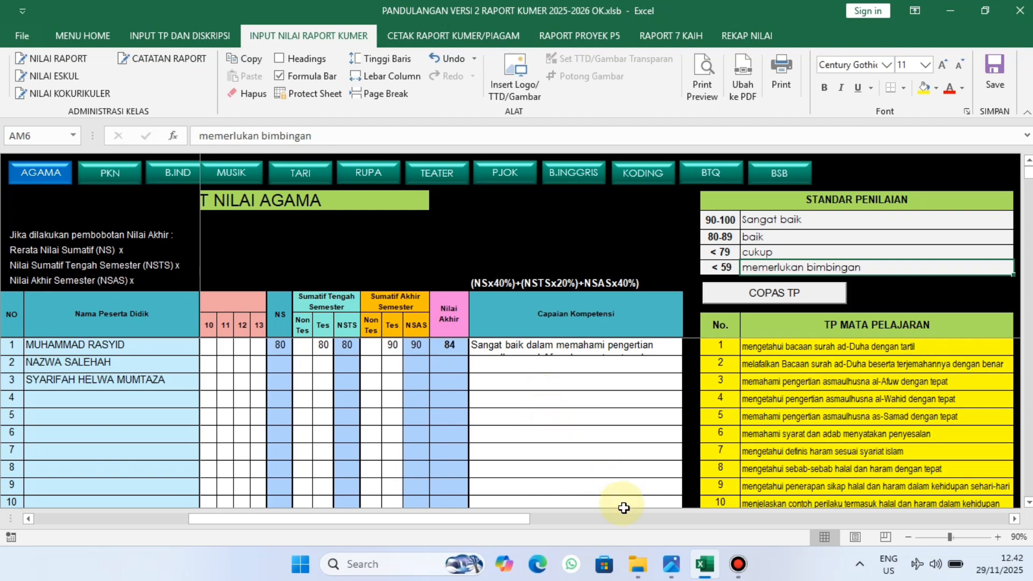
Step: Examine the first eight learning objectives in the AGAMA sheet's TP MATA PELAJARAN list
{"action": "left_click", "coordinate": [789, 346]}
{"action": "key", "text": "Right"}
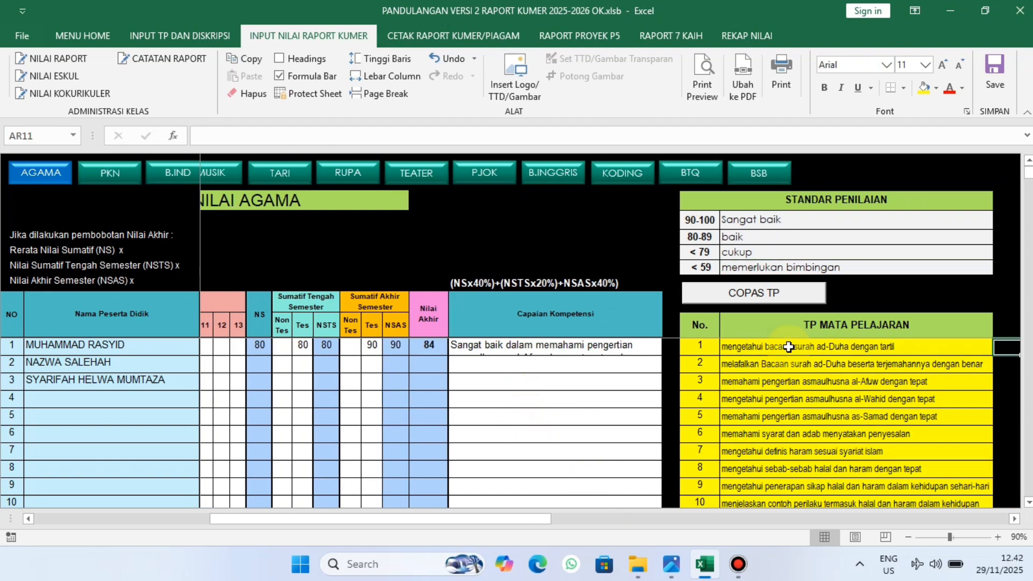
{"action": "left_click_drag", "start_coordinate": [789, 347], "coordinate": [791, 472]}
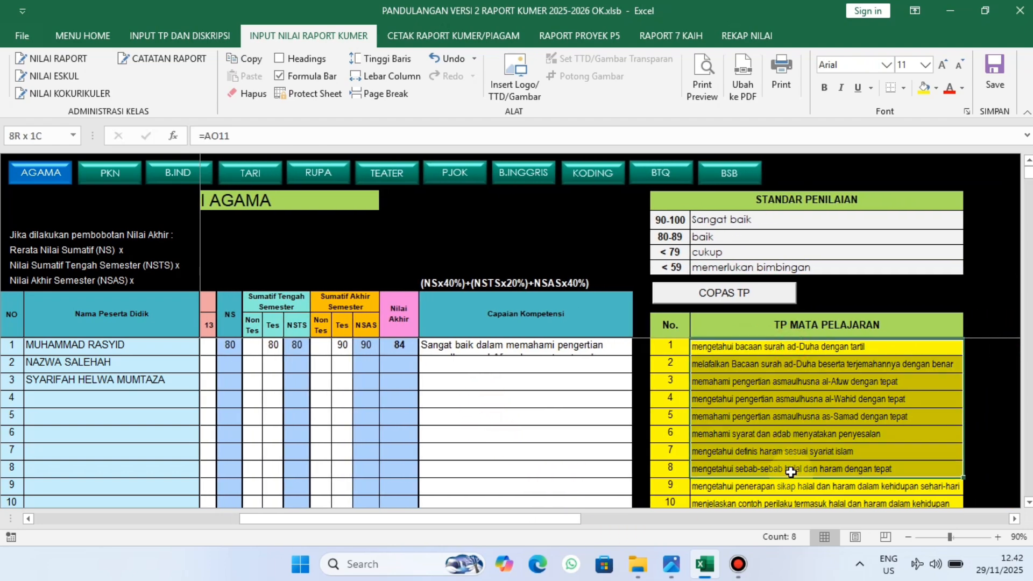
Step: Look through the Tujuan Pembelajaran sheets for Kelas 1 through Kelas 5
{"action": "left_click", "coordinate": [196, 36]}
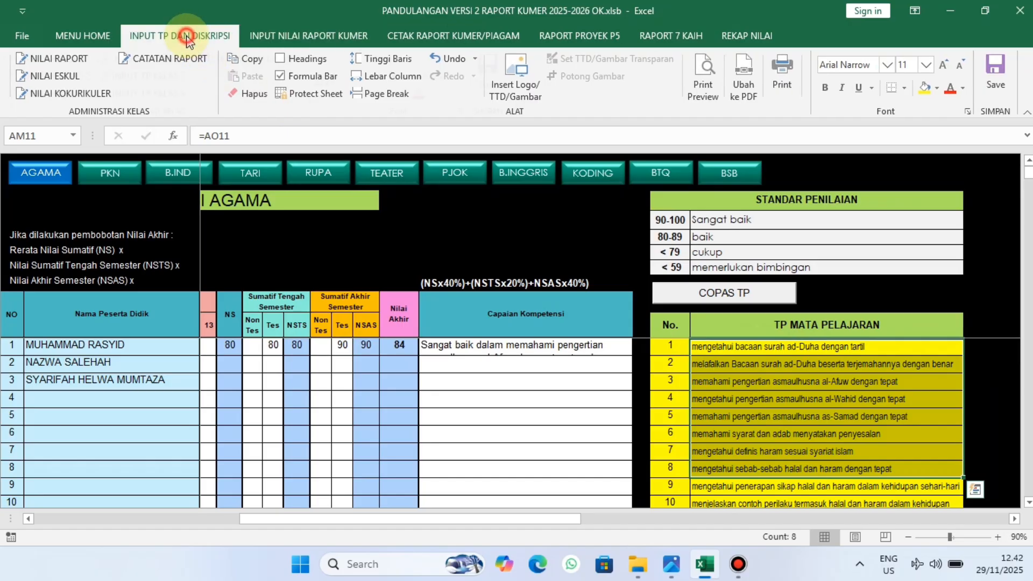
{"action": "left_click", "coordinate": [78, 60]}
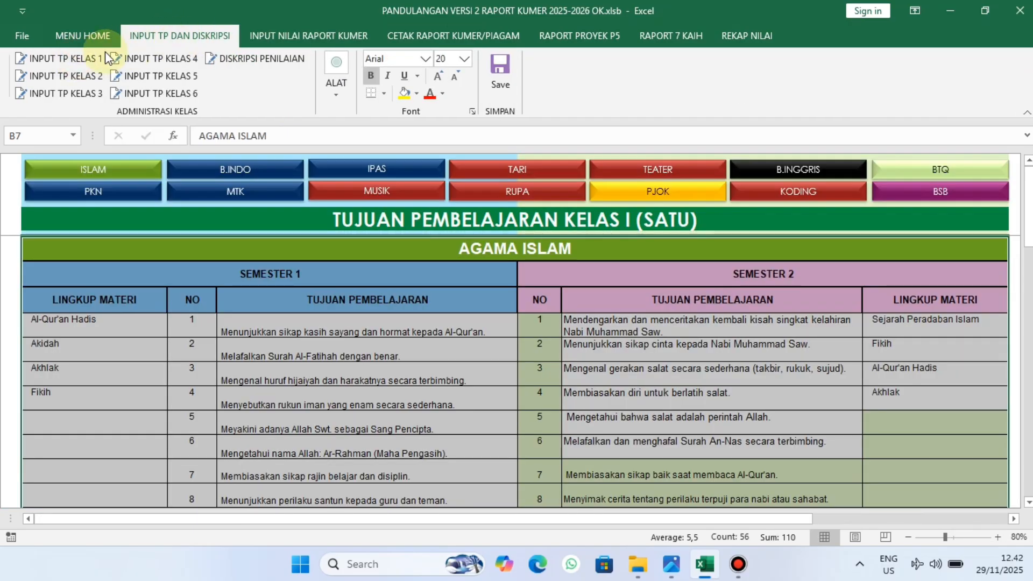
{"action": "left_click", "coordinate": [63, 76]}
{"action": "left_click", "coordinate": [62, 93]}
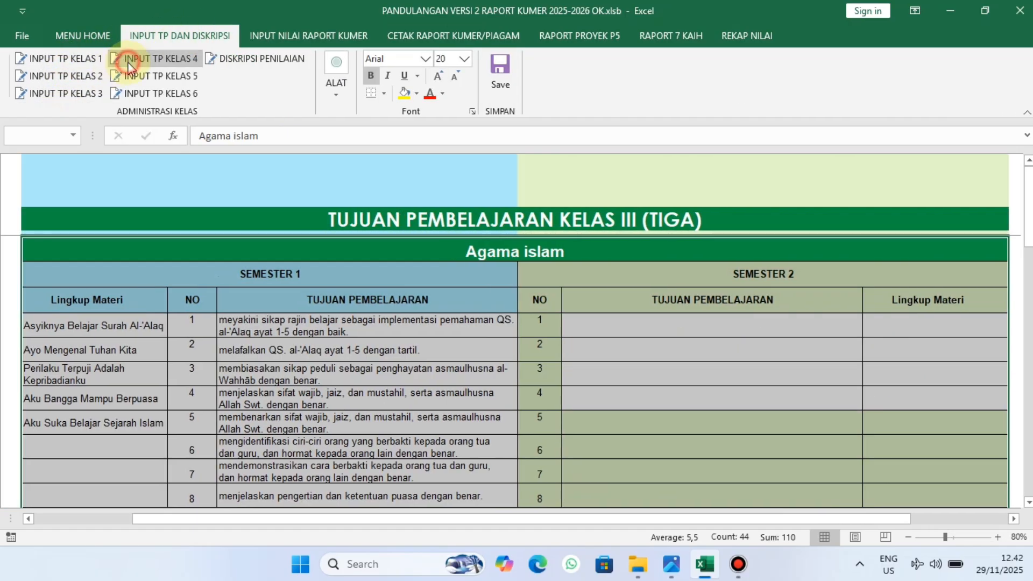
{"action": "left_click", "coordinate": [153, 58]}
{"action": "left_click", "coordinate": [158, 76]}
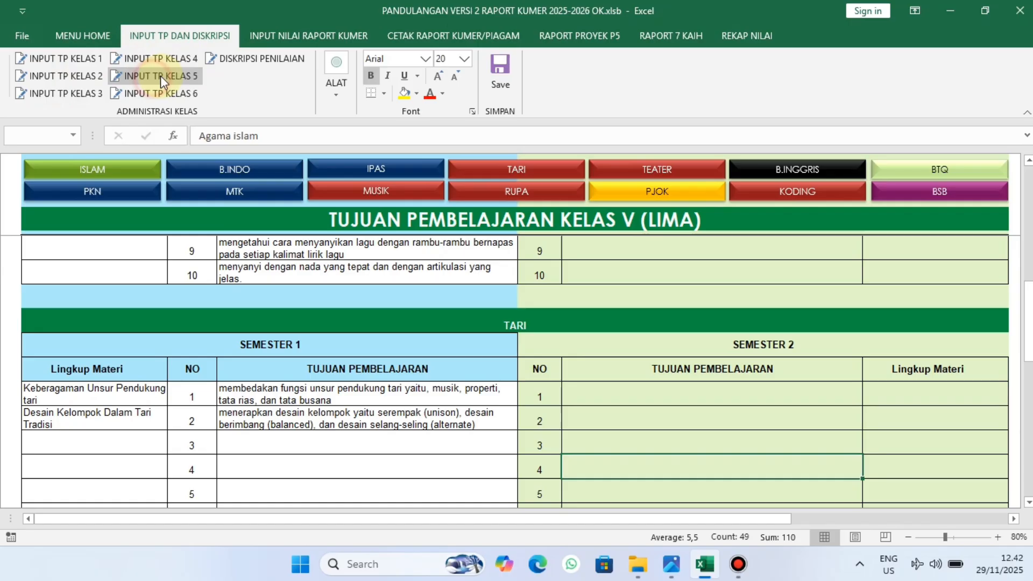
Step: Return to the AGAMA report grades and examine the TP MATA PELAJARAN list down to rows 11-13
{"action": "left_click", "coordinate": [267, 38]}
{"action": "left_click", "coordinate": [59, 58]}
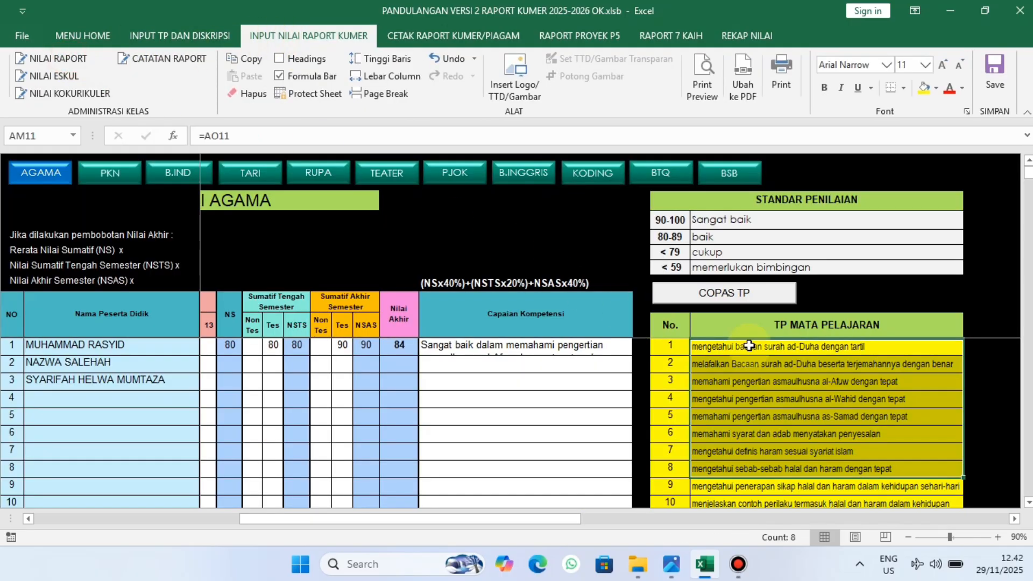
{"action": "left_click", "coordinate": [830, 426]}
{"action": "key", "text": "Down"}
{"action": "key", "text": "Down"}
{"action": "key", "text": "Down"}
{"action": "key", "text": "Down"}
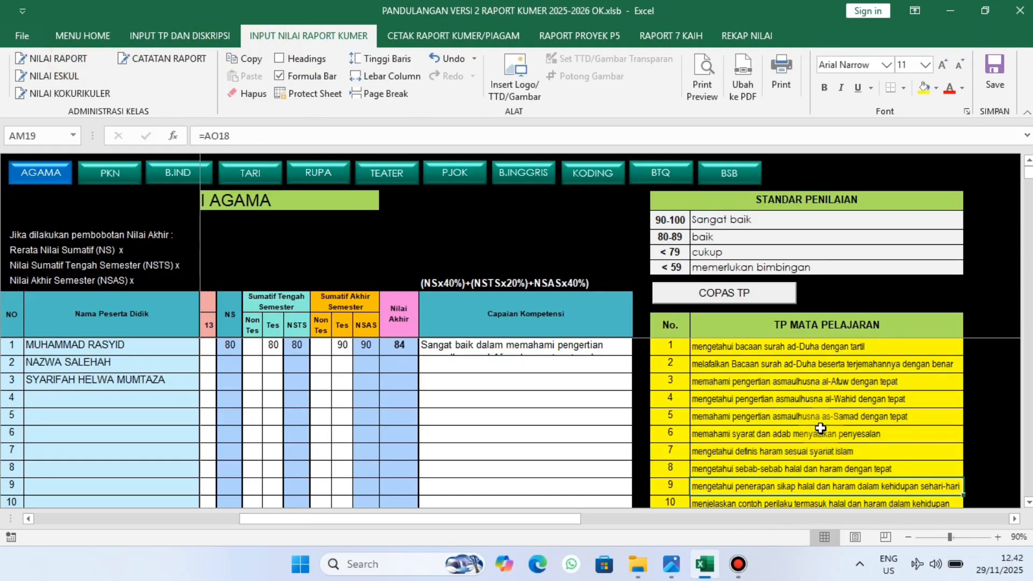
{"action": "key", "text": "Down"}
{"action": "key", "text": "Down"}
{"action": "key", "text": "Down"}
{"action": "key", "text": "Down"}
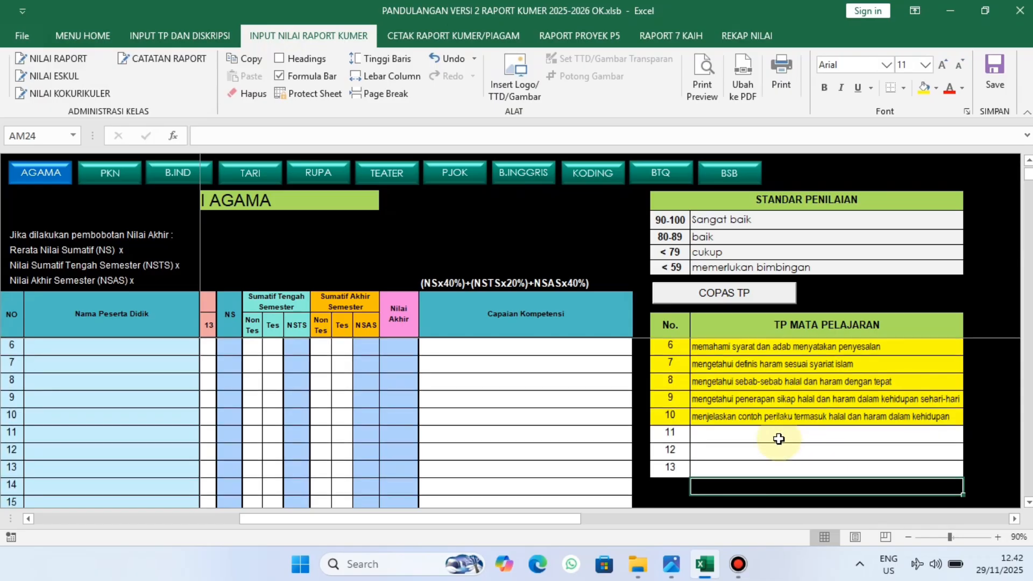
{"action": "left_click_drag", "start_coordinate": [730, 437], "coordinate": [729, 470]}
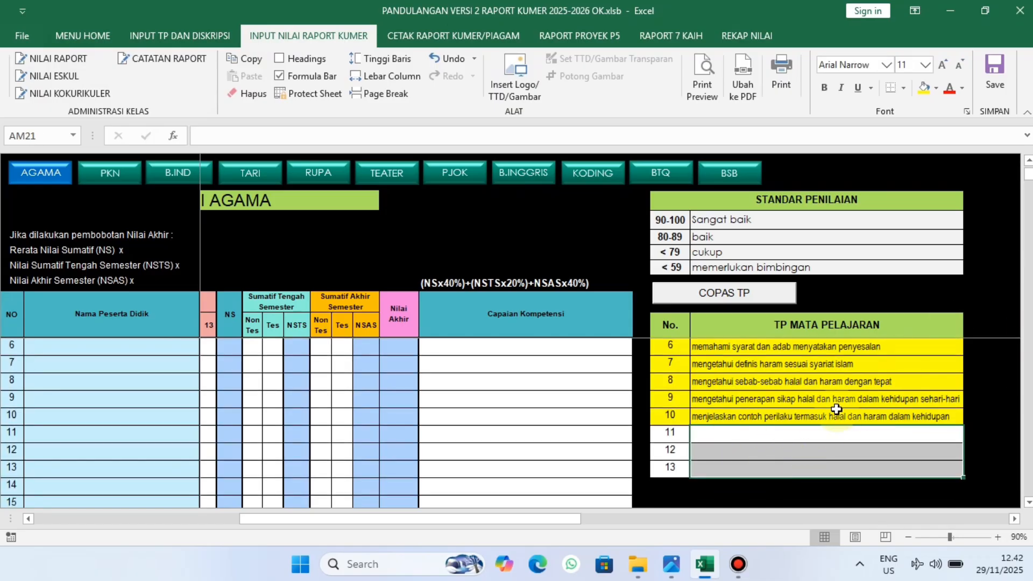
Step: Compare the highlighted learning objectives up to number 10 with rows 11-13 in the AGAMA sheet
{"action": "left_click", "coordinate": [767, 415]}
{"action": "key", "text": "Up"}
{"action": "key", "text": "Up"}
{"action": "key", "text": "Up"}
{"action": "key", "text": "Up"}
{"action": "key", "text": "Up"}
{"action": "key", "text": "Up"}
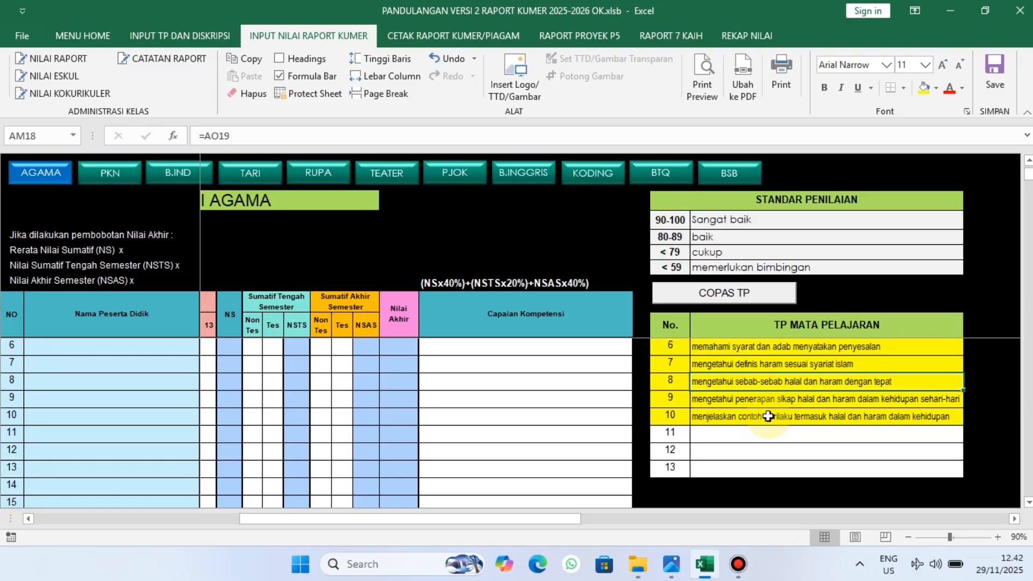
{"action": "key", "text": "Down"}
{"action": "key", "text": "Down"}
{"action": "key", "text": "Down"}
{"action": "key", "text": "Down"}
{"action": "key", "text": "Down"}
{"action": "key", "text": "Down"}
{"action": "key", "text": "Down"}
{"action": "key", "text": "Down"}
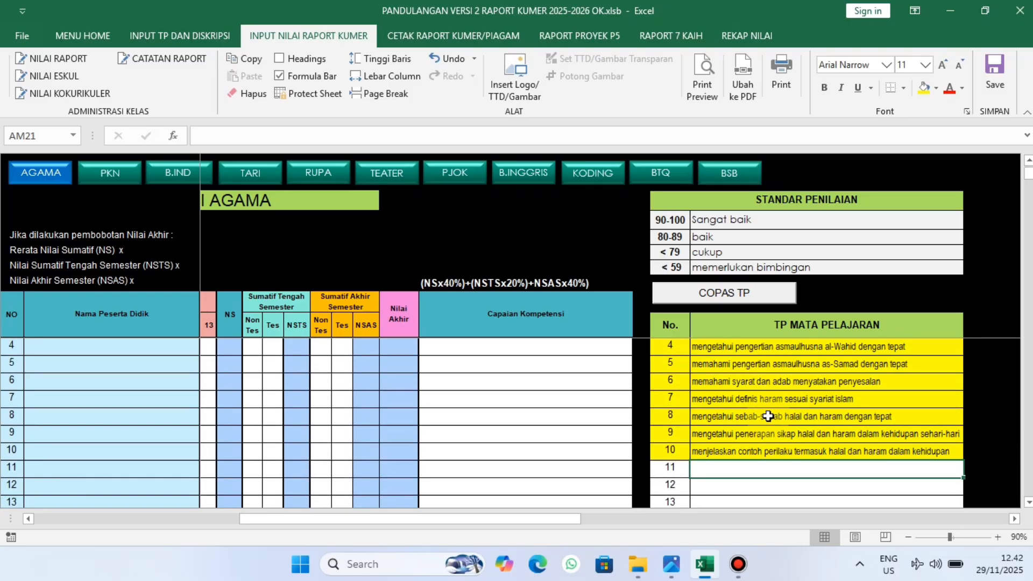
{"action": "left_click_drag", "start_coordinate": [732, 465], "coordinate": [732, 502]}
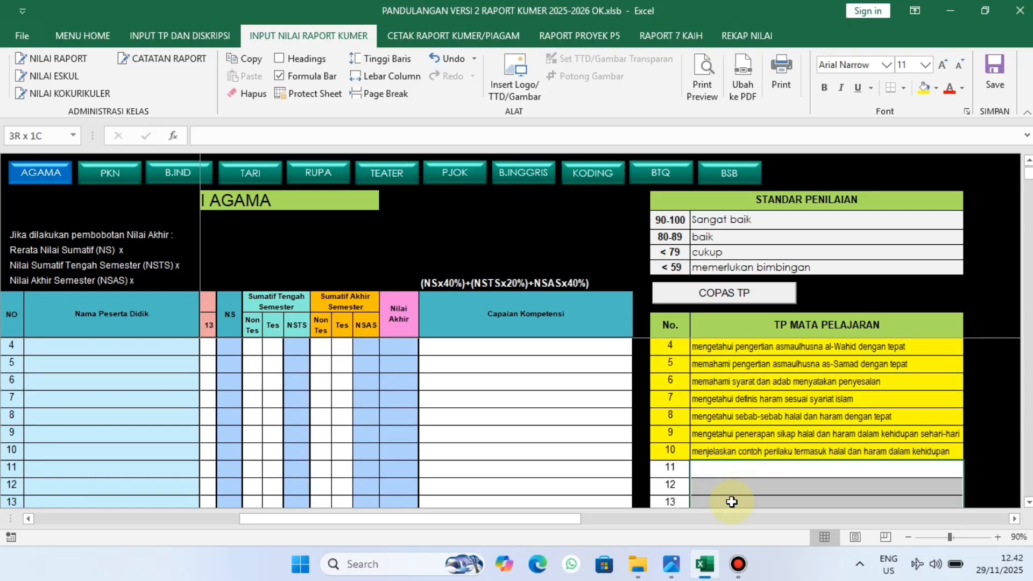
Step: Clear the first student's Sumatif 1 to 5 scores on the AGAMA sheet
{"action": "left_click_drag", "start_coordinate": [1029, 177], "coordinate": [1029, 164]}
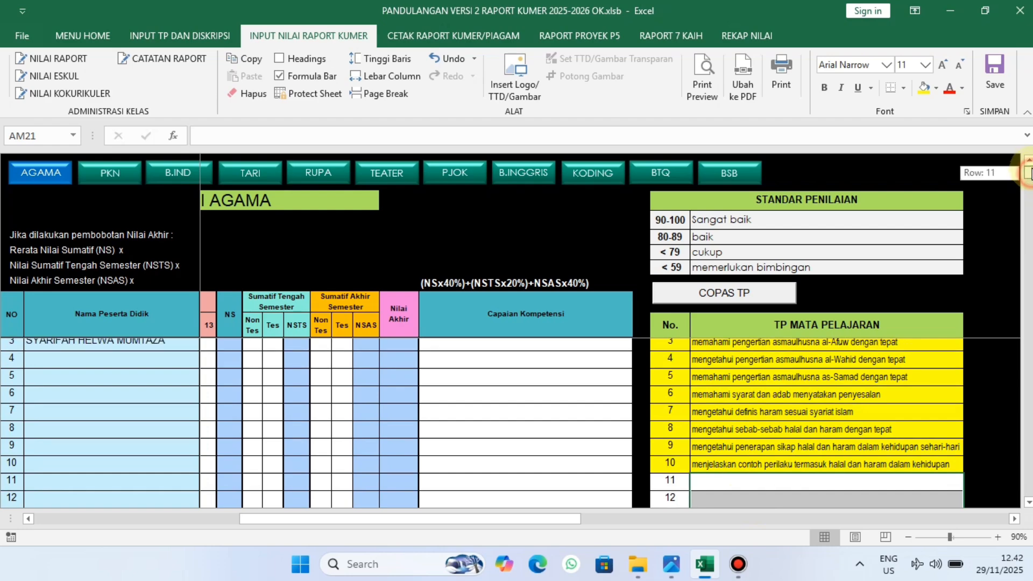
{"action": "left_click", "coordinate": [463, 393]}
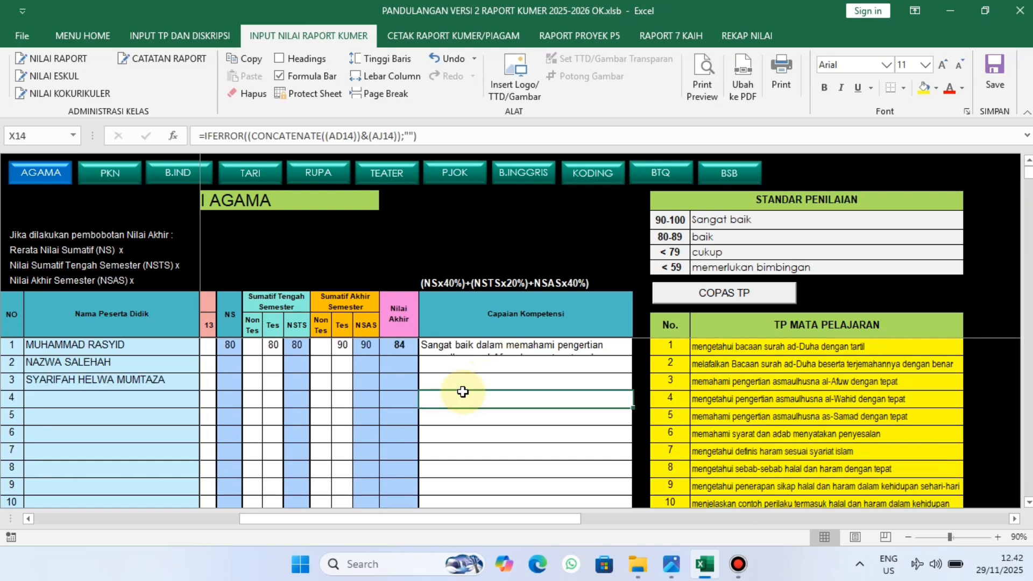
{"action": "key", "text": "ctrl+Left"}
{"action": "key", "text": "ctrl+Left"}
{"action": "key", "text": "ctrl+Left"}
{"action": "key", "text": "ctrl+Left"}
{"action": "key", "text": "ctrl+Left"}
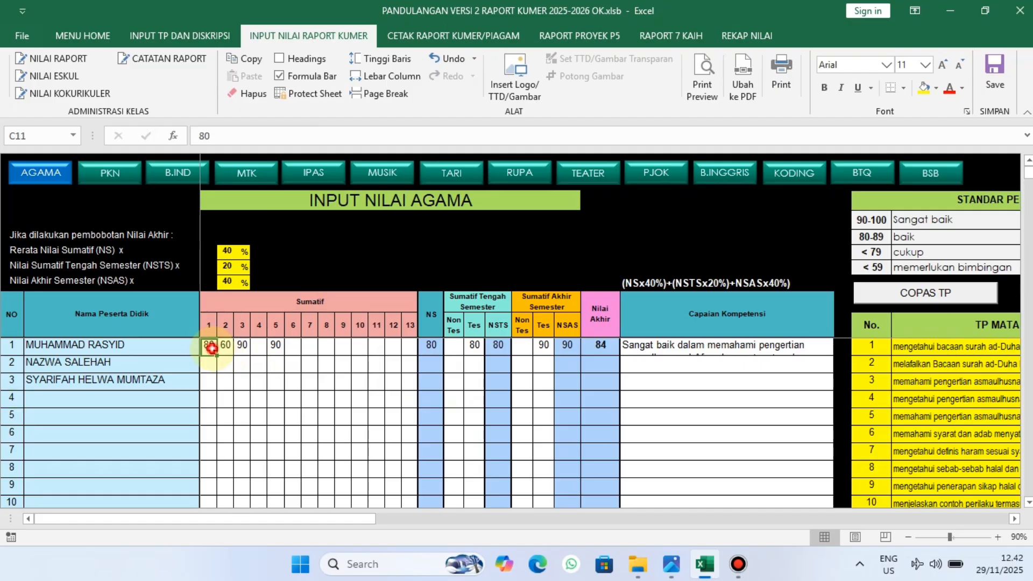
{"action": "left_click_drag", "start_coordinate": [211, 348], "coordinate": [272, 349]}
{"action": "right_click", "coordinate": [271, 349]}
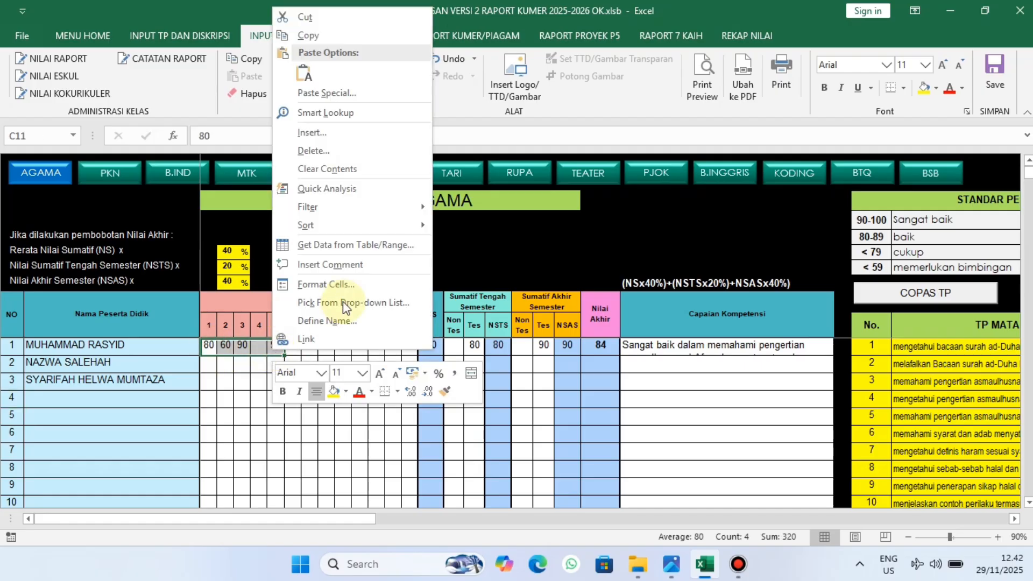
{"action": "left_click", "coordinate": [338, 167]}
Step: Examine how the TP MATA PELAJARAN numbers correspond to Sumatif columns 1 to 10 on the AGAMA sheet
{"action": "left_click", "coordinate": [968, 399]}
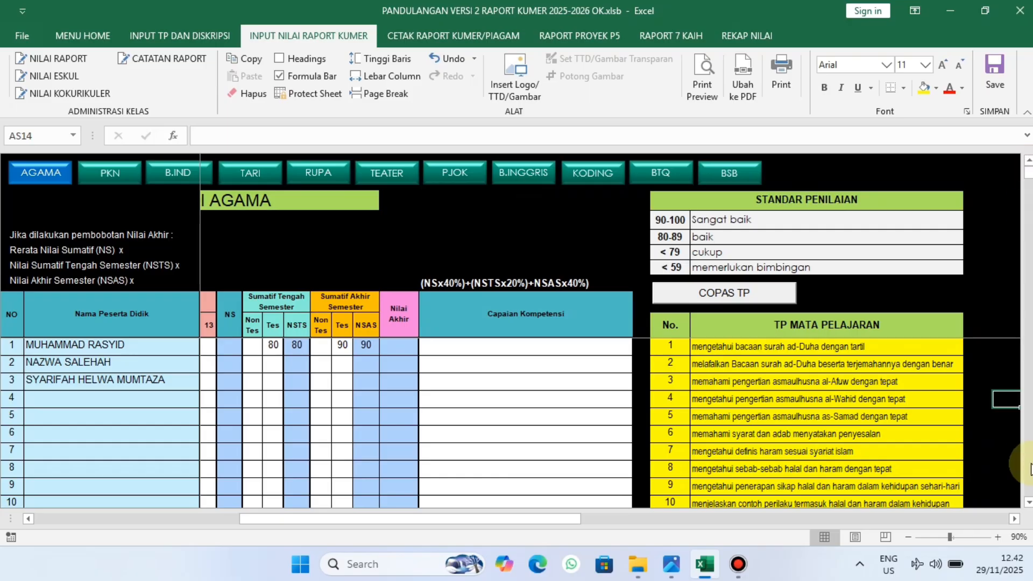
{"action": "scroll", "coordinate": [1028, 506], "scroll_direction": "down", "scroll_amount": 1}
{"action": "left_click_drag", "start_coordinate": [670, 450], "coordinate": [669, 334]}
{"action": "left_click", "coordinate": [253, 381]}
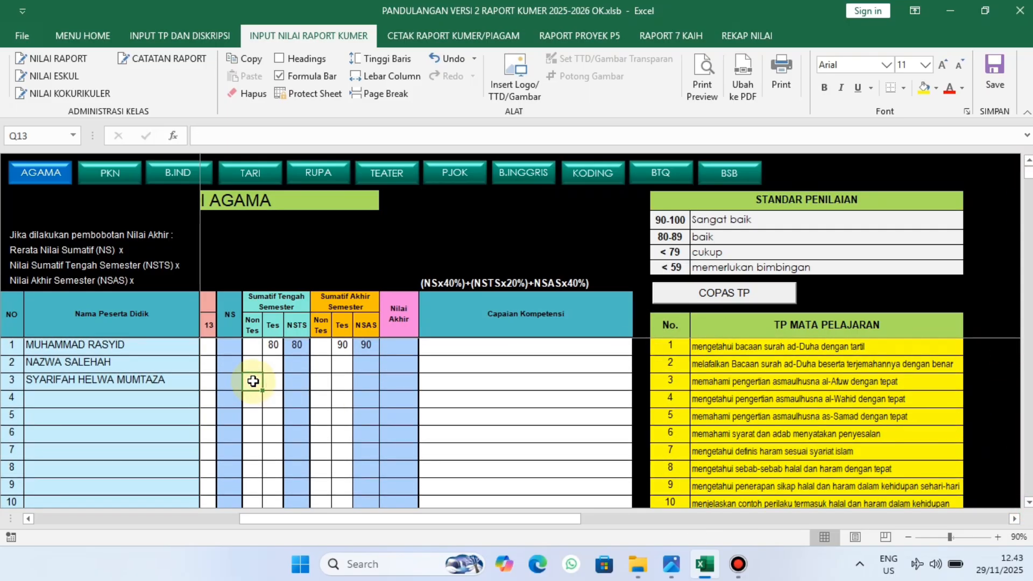
{"action": "key", "text": "Left"}
{"action": "key", "text": "Left"}
{"action": "key", "text": "Left"}
{"action": "key", "text": "Left"}
{"action": "key", "text": "Left"}
{"action": "key", "text": "Left"}
{"action": "key", "text": "Left"}
{"action": "key", "text": "Left"}
{"action": "key", "text": "Left"}
{"action": "key", "text": "Left"}
{"action": "key", "text": "Left"}
{"action": "key", "text": "Left"}
{"action": "key", "text": "Left"}
{"action": "key", "text": "Left"}
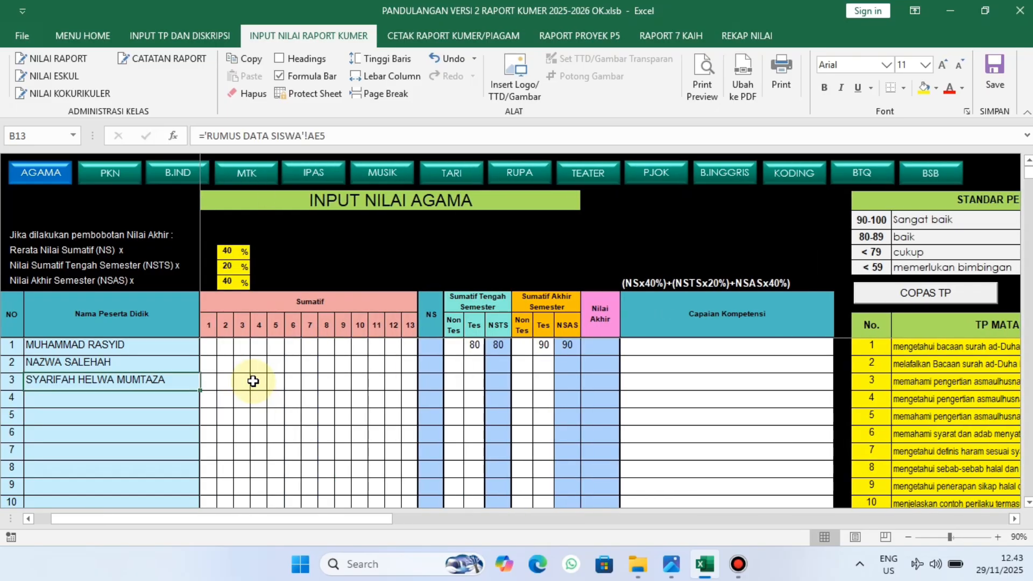
{"action": "left_click_drag", "start_coordinate": [211, 334], "coordinate": [360, 326]}
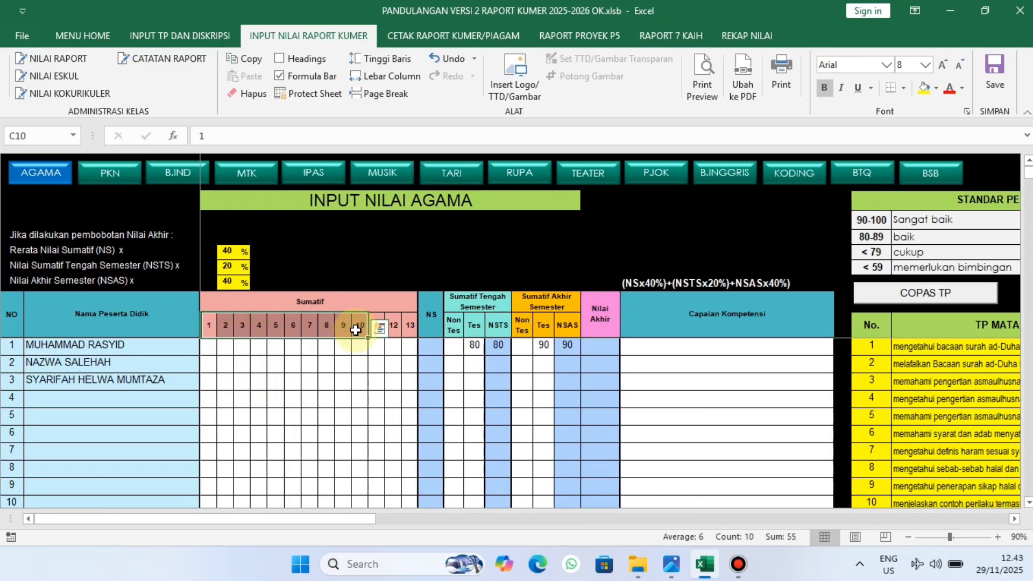
Step: Enter 79 for Sumatif 2 and 89 for Sumatif 6 in the first student's row
{"action": "left_click", "coordinate": [225, 349]}
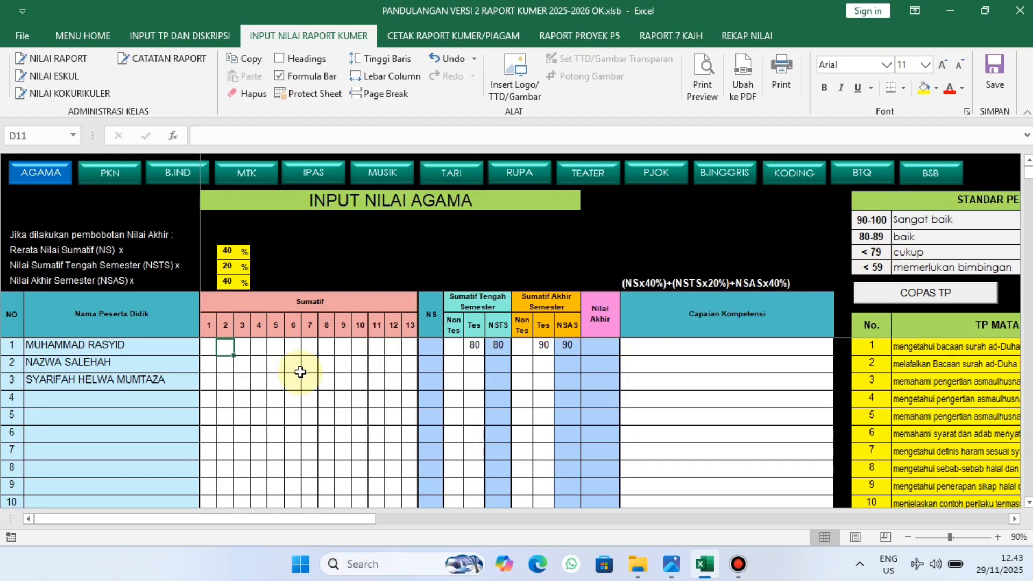
{"action": "type", "text": "79"}
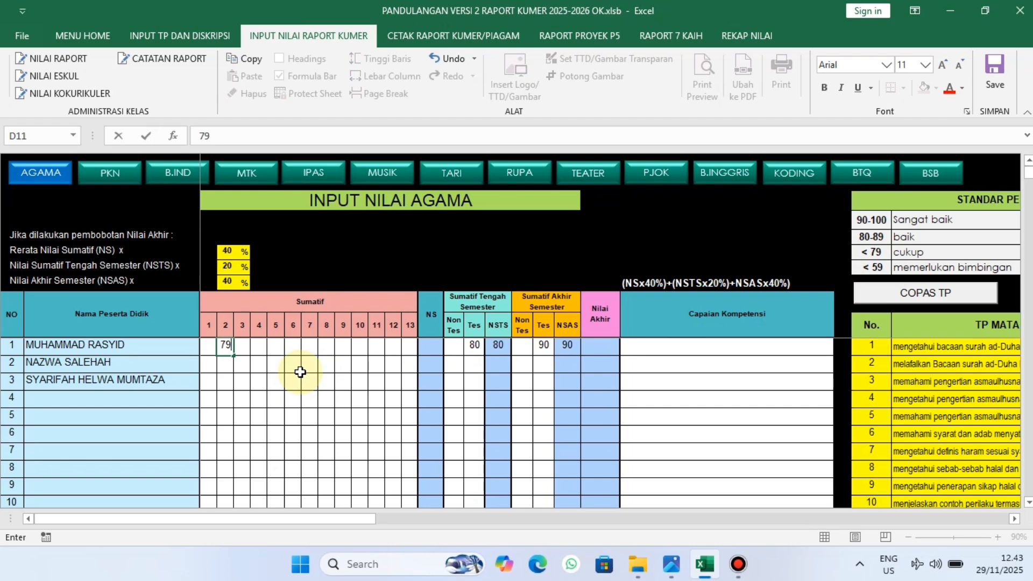
{"action": "left_click", "coordinate": [274, 382]}
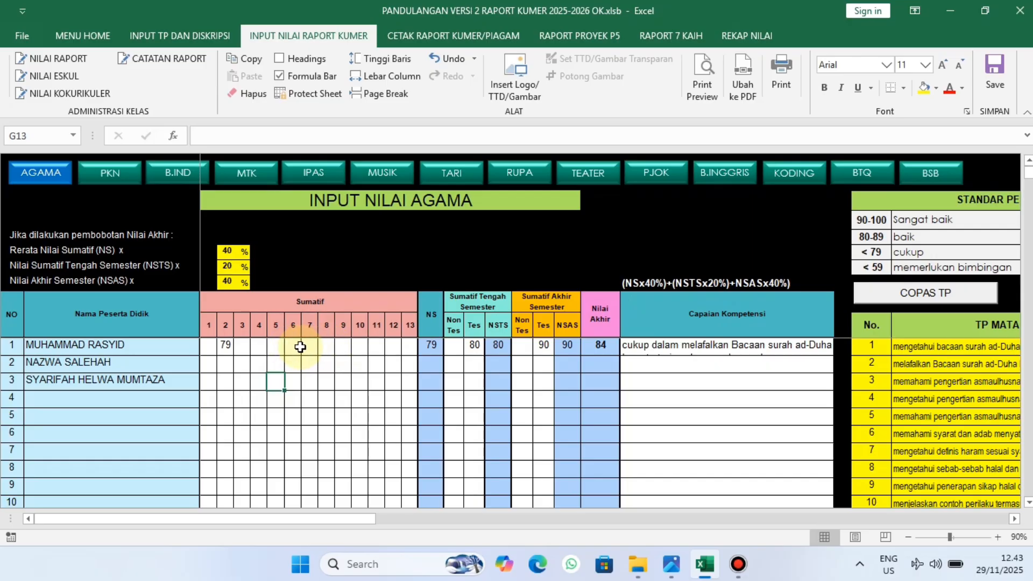
{"action": "type", "text": "89"}
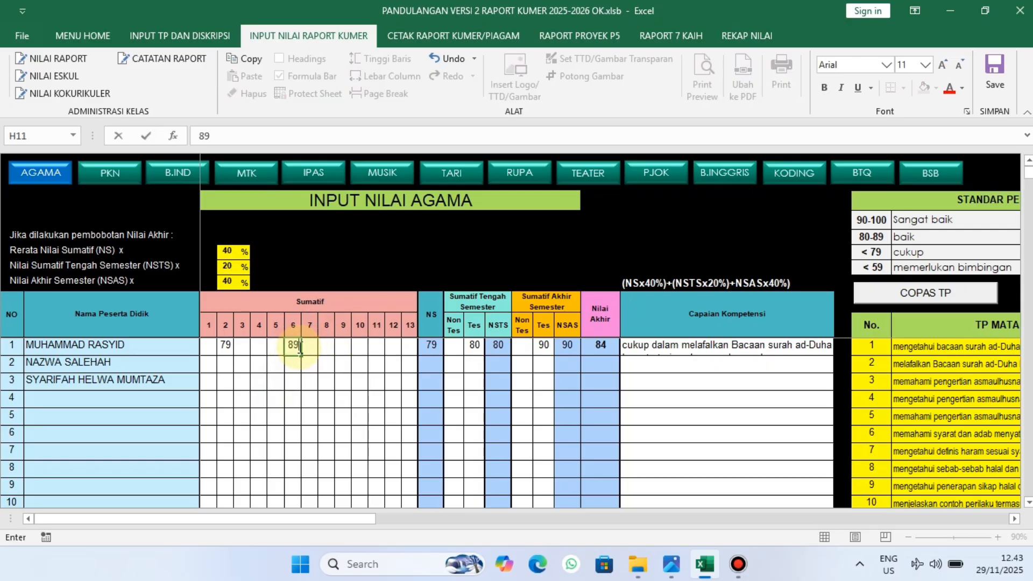
{"action": "left_click", "coordinate": [324, 399]}
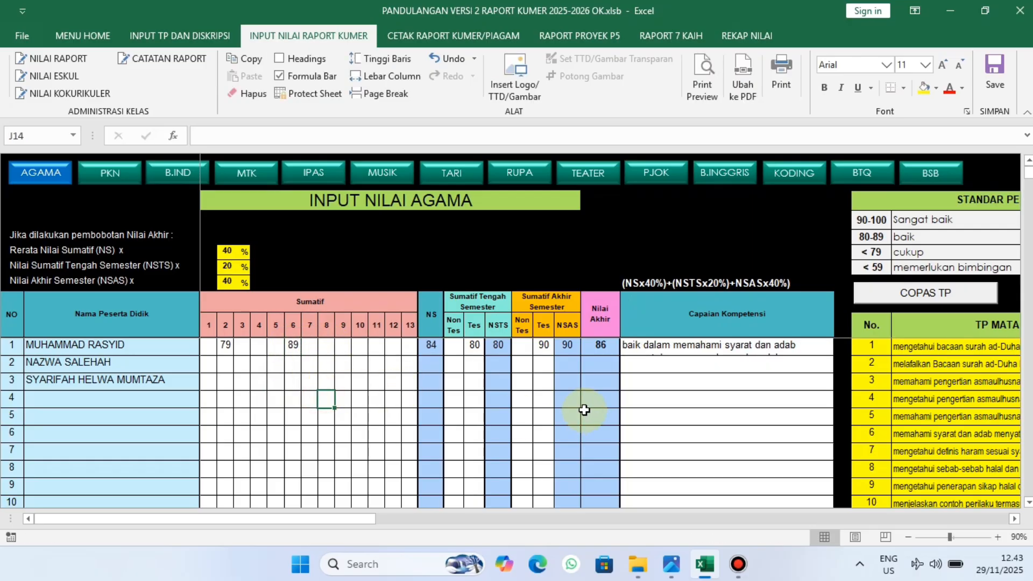
Step: Examine the first student's Capaian Kompetensi for AGAMA in the grade sheet and in the printable Raport Kumer
{"action": "left_click", "coordinate": [654, 350]}
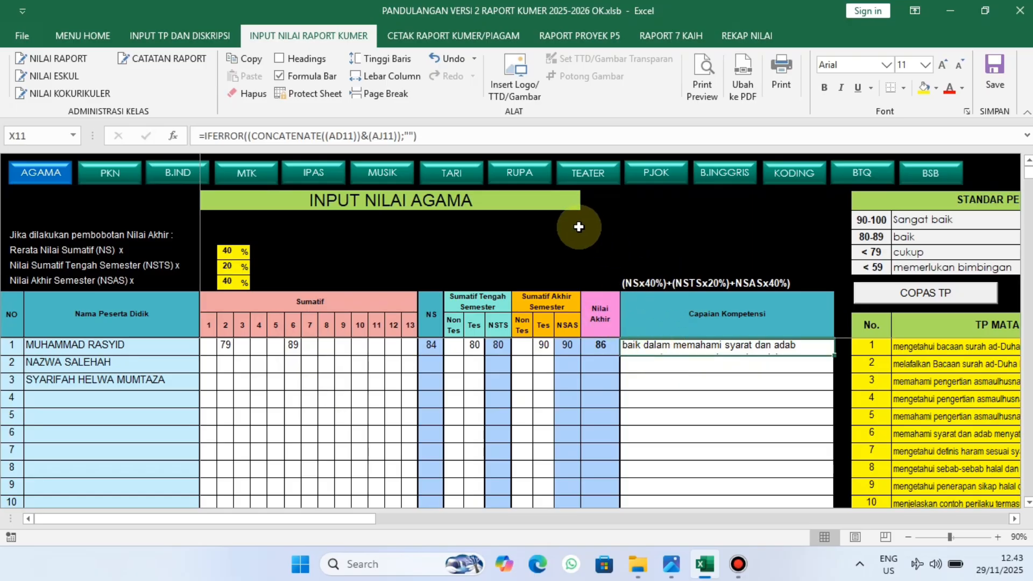
{"action": "left_click", "coordinate": [424, 39]}
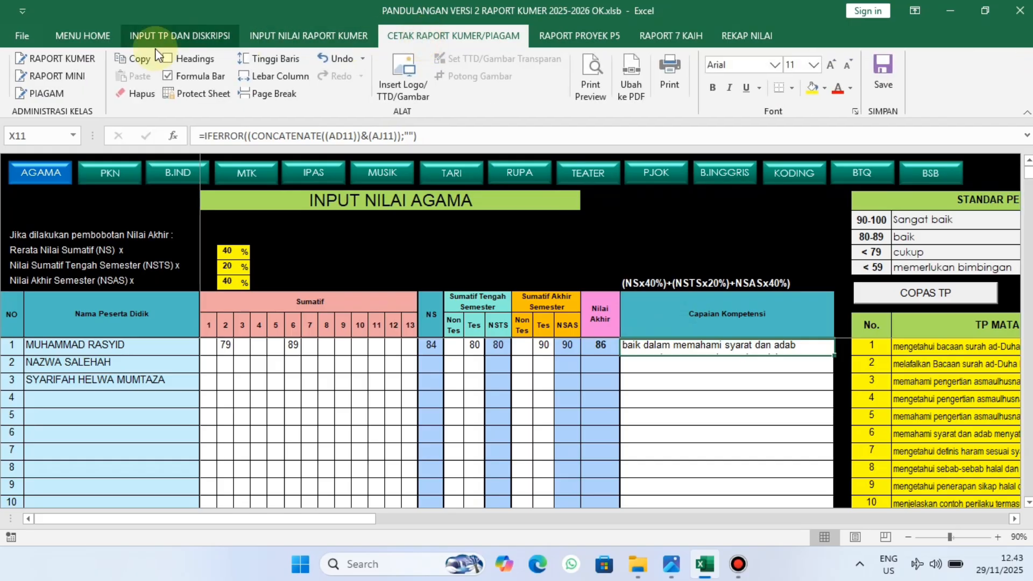
{"action": "left_click", "coordinate": [51, 59]}
{"action": "left_click", "coordinate": [384, 373]}
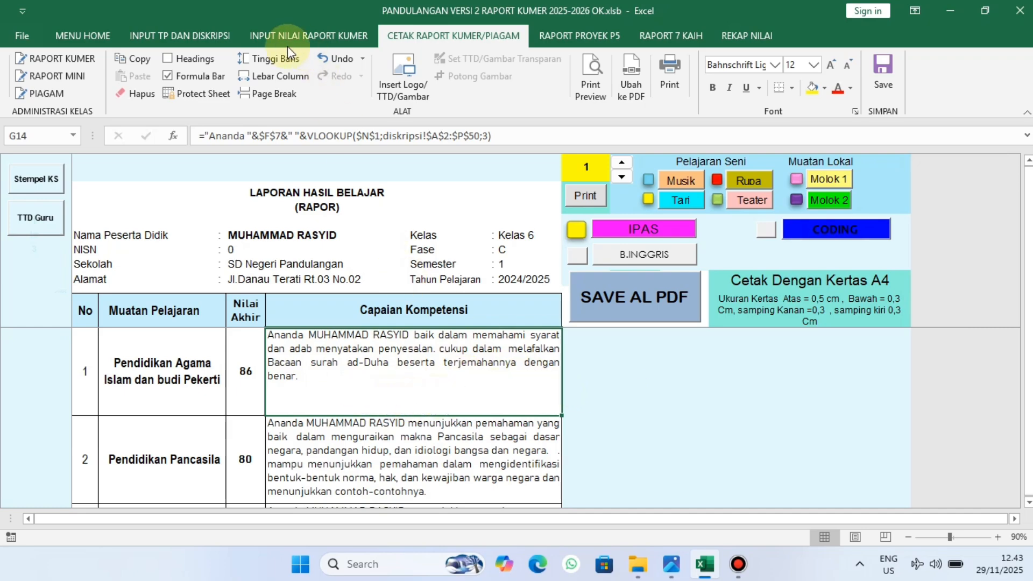
Step: Return to the report grades and look through the PKN, B.IND, MTK, IPAS, MUSIK and TARI sheets, ending on AGAMA
{"action": "left_click", "coordinate": [275, 37]}
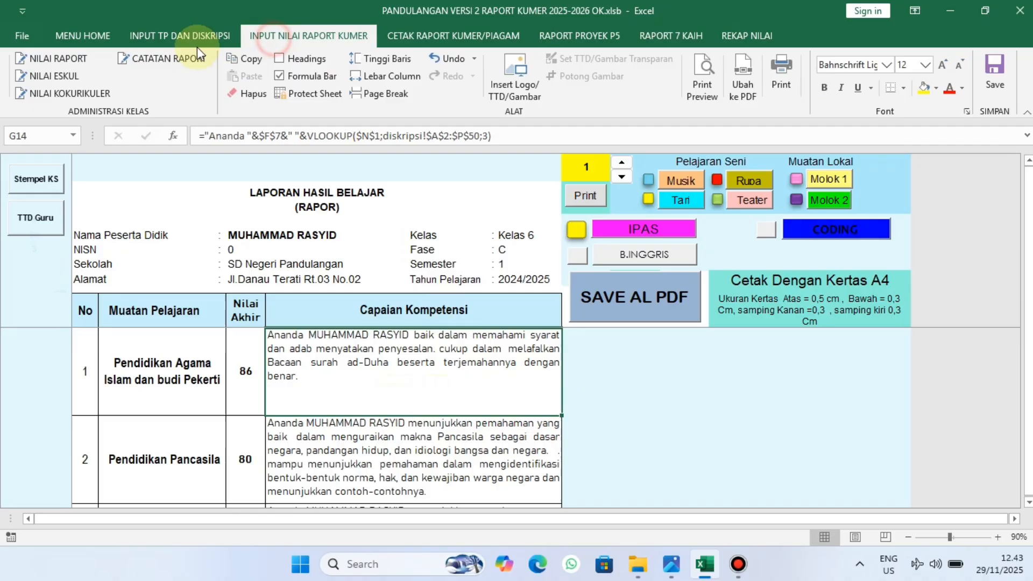
{"action": "left_click", "coordinate": [73, 62]}
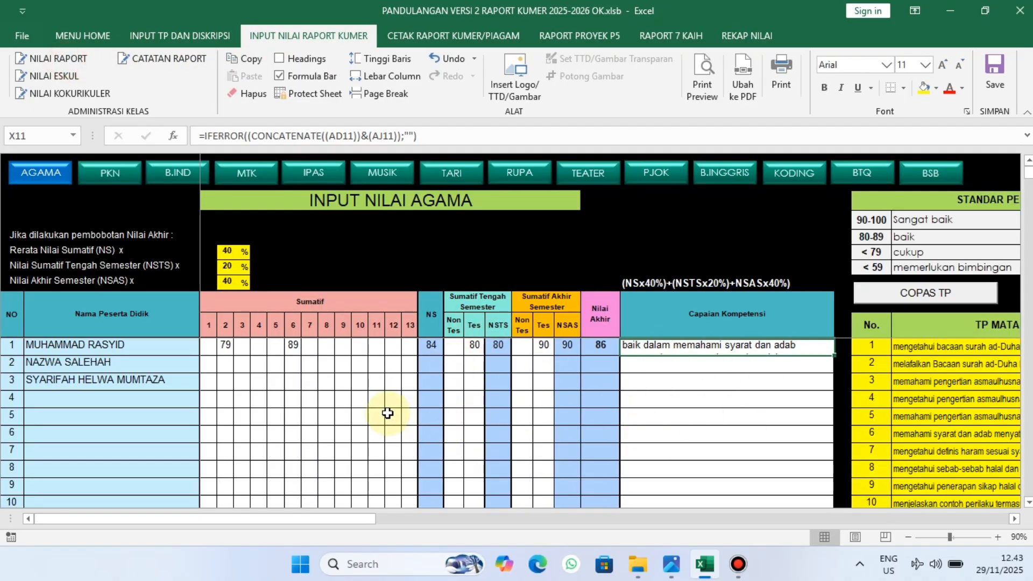
{"action": "left_click", "coordinate": [107, 180]}
{"action": "left_click", "coordinate": [174, 172]}
{"action": "left_click", "coordinate": [253, 173]}
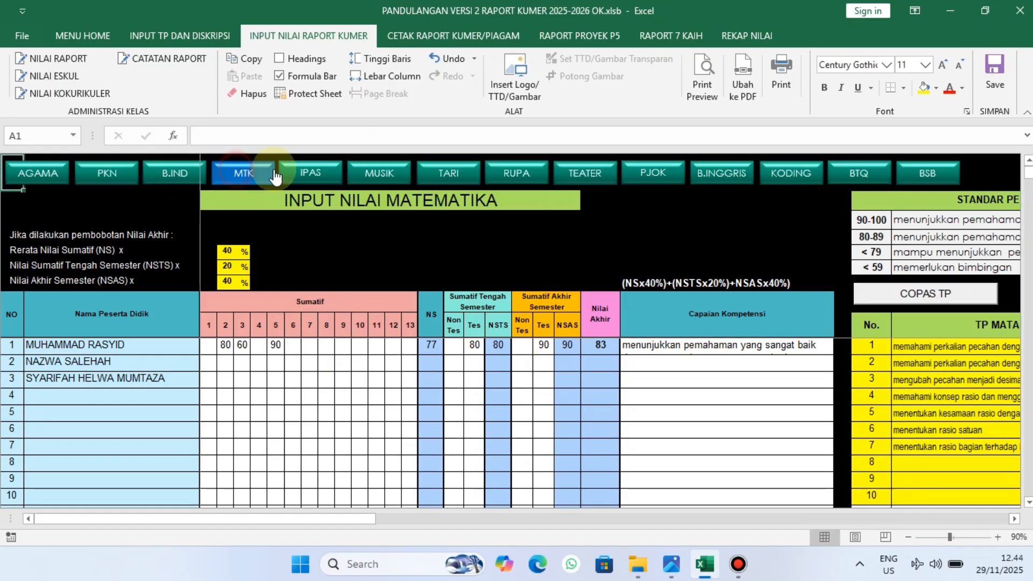
{"action": "left_click", "coordinate": [296, 171]}
{"action": "left_click", "coordinate": [377, 172]}
{"action": "left_click", "coordinate": [443, 173]}
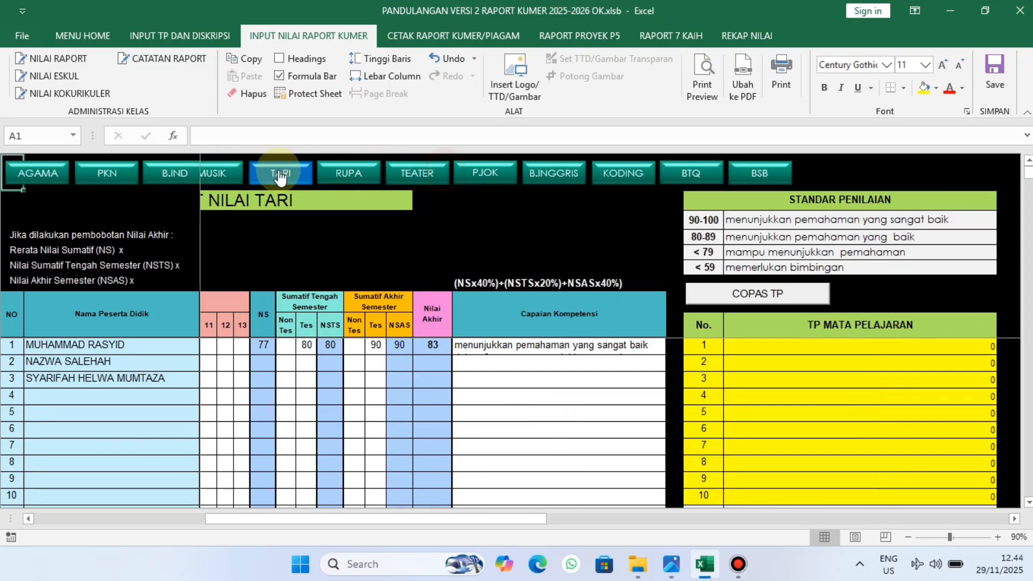
{"action": "left_click", "coordinate": [109, 172]}
{"action": "left_click", "coordinate": [35, 172]}
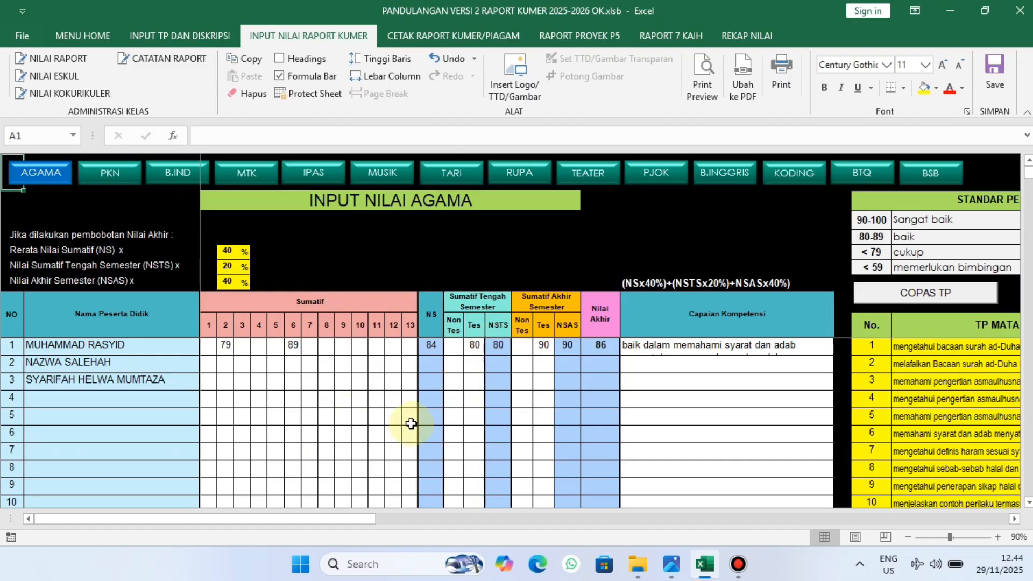
Step: Open the extracurricular grades sheet and examine the Pramuka and Tahsin dan Tahfizh columns
{"action": "left_click", "coordinate": [57, 78]}
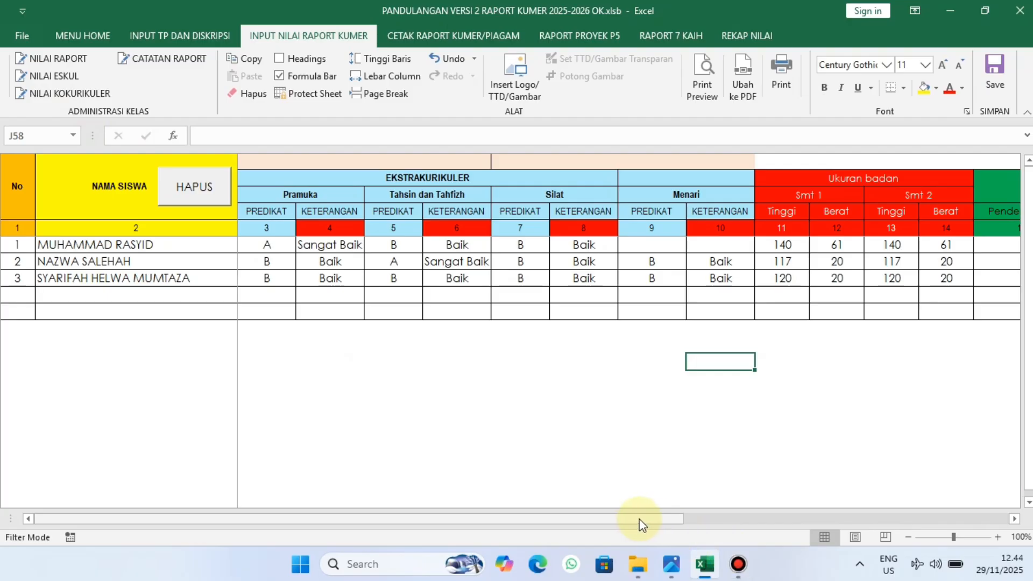
{"action": "left_click_drag", "start_coordinate": [631, 521], "coordinate": [631, 521]}
{"action": "left_click_drag", "start_coordinate": [481, 519], "coordinate": [481, 519]}
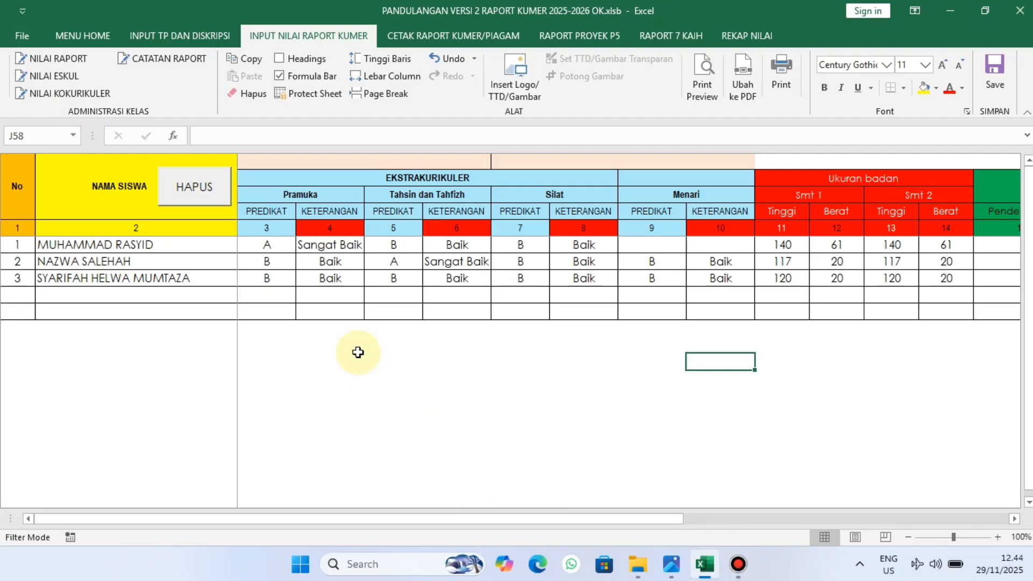
{"action": "left_click", "coordinate": [315, 199]}
{"action": "left_click", "coordinate": [405, 196]}
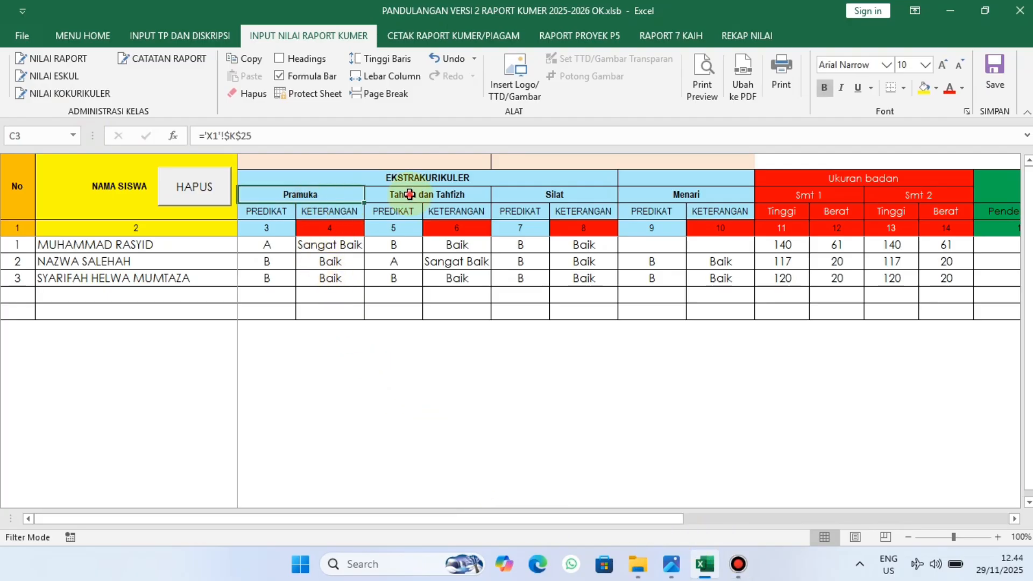
Step: Compare the extracurricular headings in the grade sheet with the Ekstrakurikuler list, Pramuka through Menari, in the school data sheet
{"action": "left_click", "coordinate": [548, 197]}
{"action": "left_click_drag", "start_coordinate": [305, 199], "coordinate": [679, 195]}
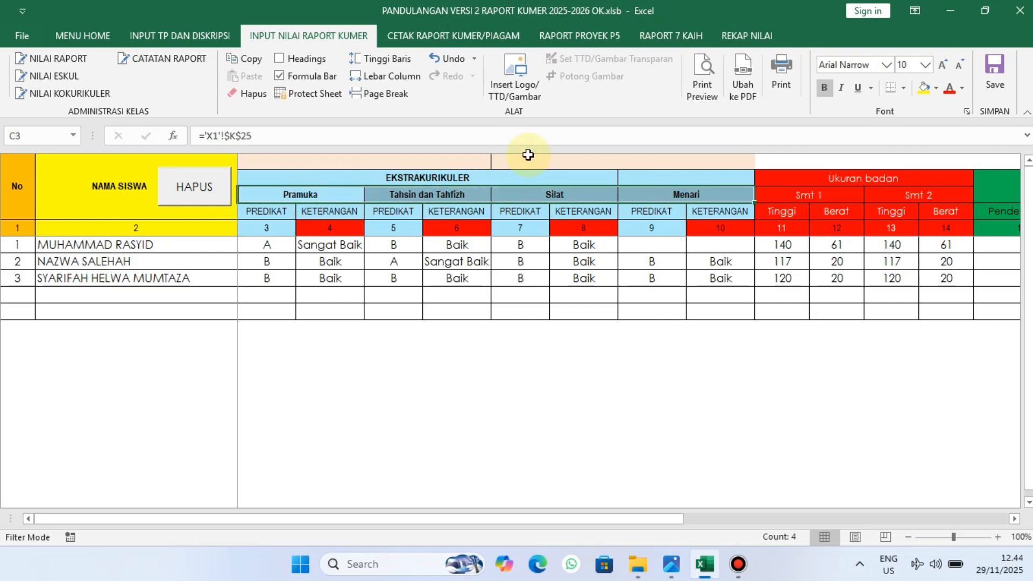
{"action": "left_click", "coordinate": [82, 38]}
{"action": "left_click", "coordinate": [65, 59]}
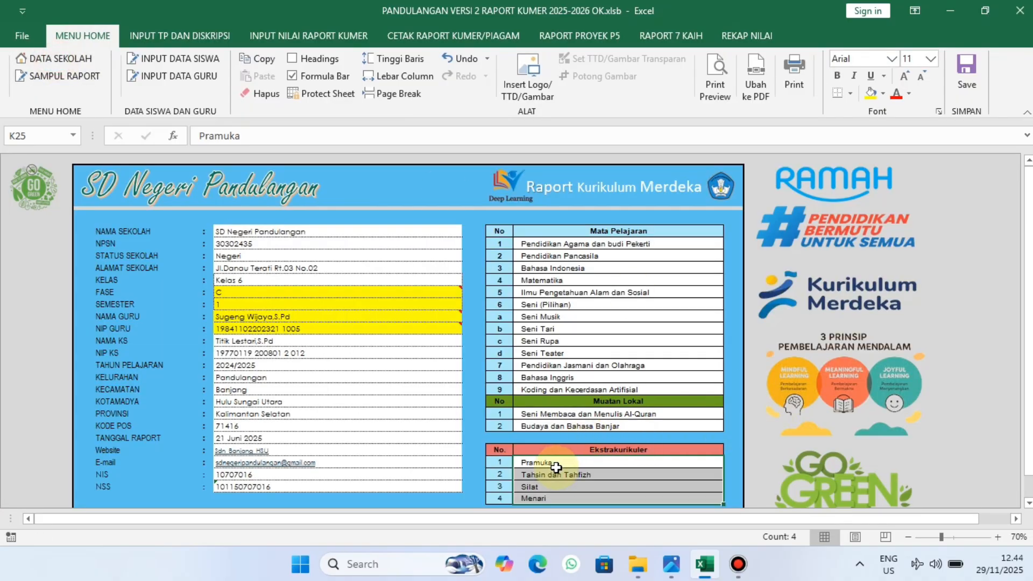
{"action": "left_click", "coordinate": [556, 467]}
{"action": "left_click", "coordinate": [554, 475]}
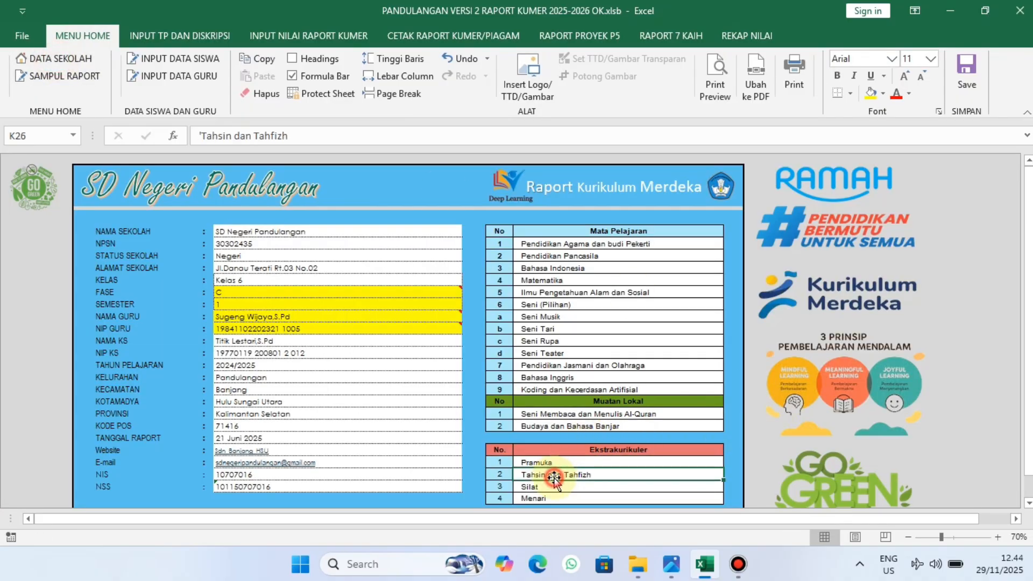
{"action": "left_click", "coordinate": [540, 487]}
{"action": "left_click", "coordinate": [538, 497]}
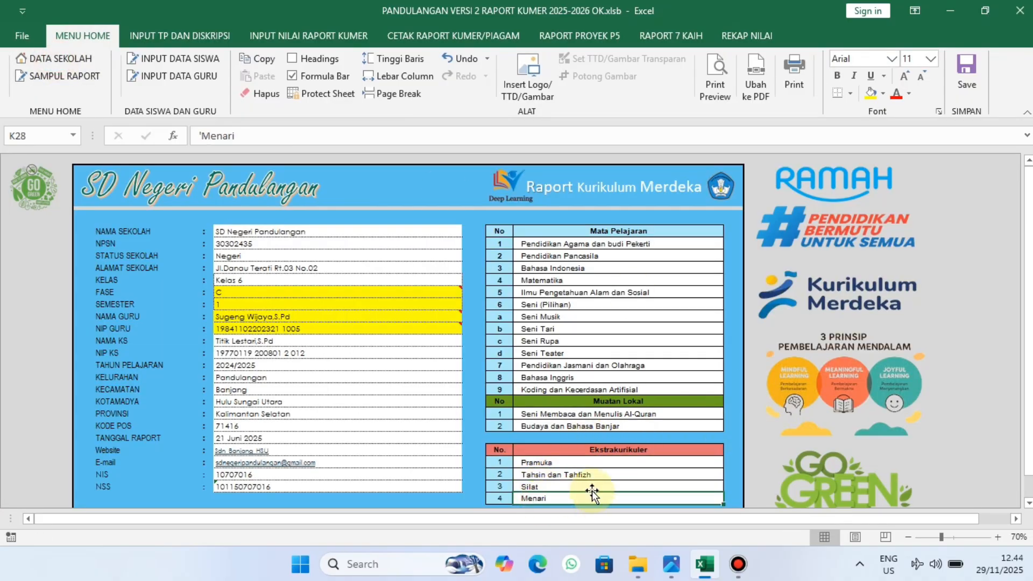
{"action": "left_click_drag", "start_coordinate": [536, 463], "coordinate": [568, 497]}
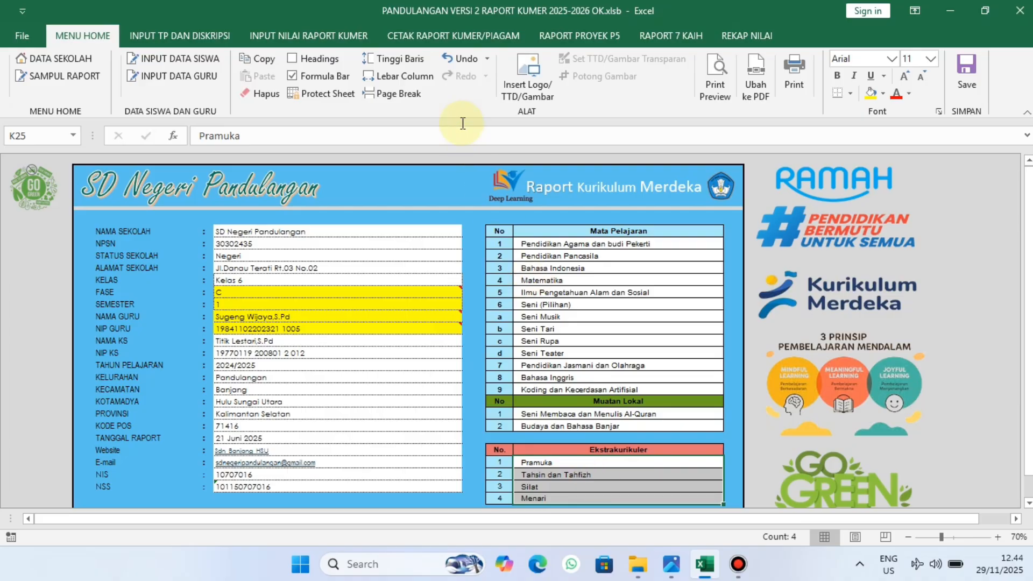
Step: Return to the extracurricular grades and examine the first student's PREDIKAT entries and the KETERANGAN columns for Silat and Menari
{"action": "left_click", "coordinate": [356, 39]}
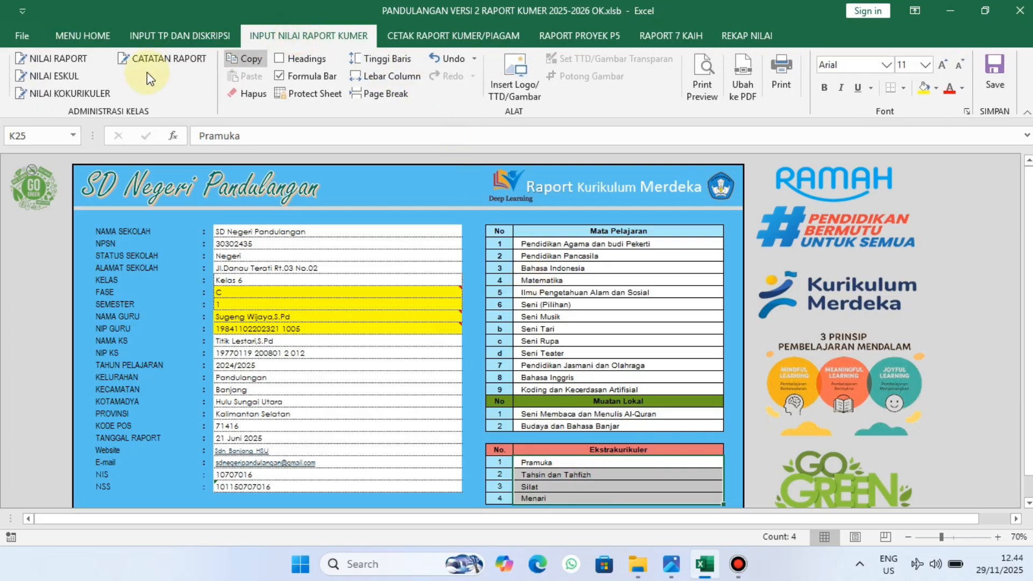
{"action": "left_click", "coordinate": [56, 80]}
{"action": "left_click", "coordinate": [266, 252]}
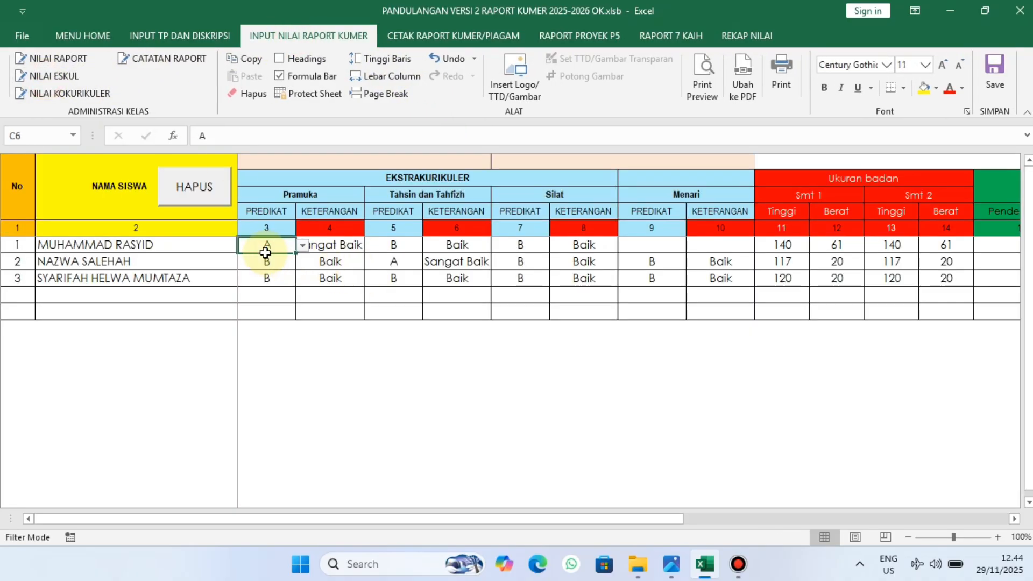
{"action": "key", "text": "Right"}
{"action": "left_click", "coordinate": [393, 247]}
{"action": "type", "text": "B"}
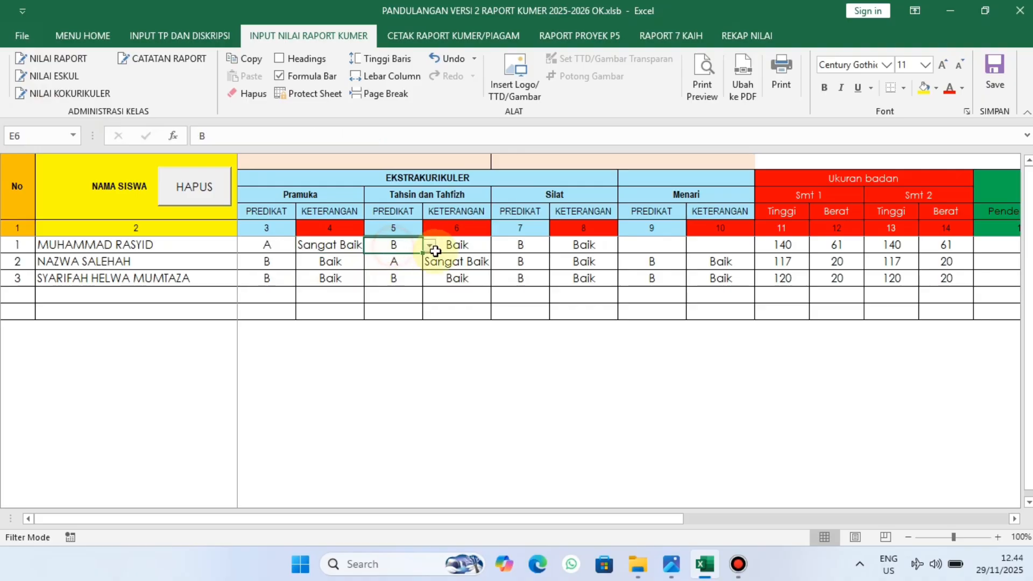
{"action": "left_click", "coordinate": [514, 248]}
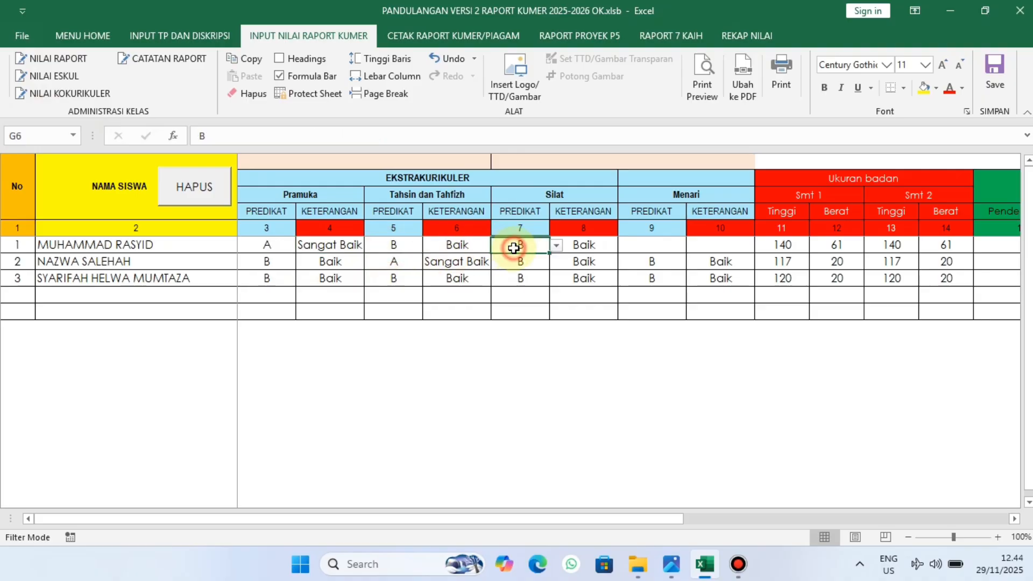
{"action": "left_click", "coordinate": [662, 248]}
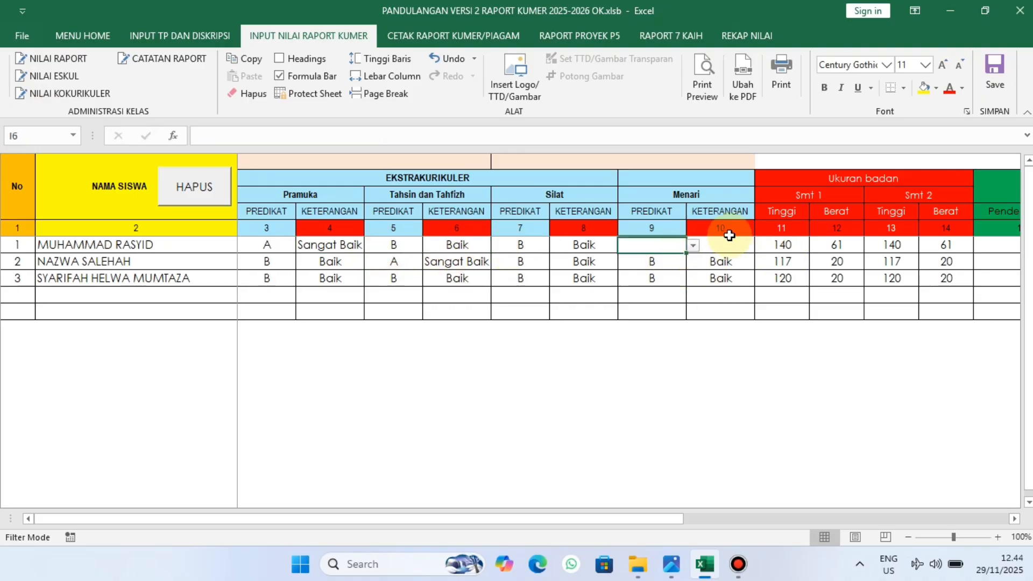
{"action": "left_click_drag", "start_coordinate": [726, 239], "coordinate": [728, 302]}
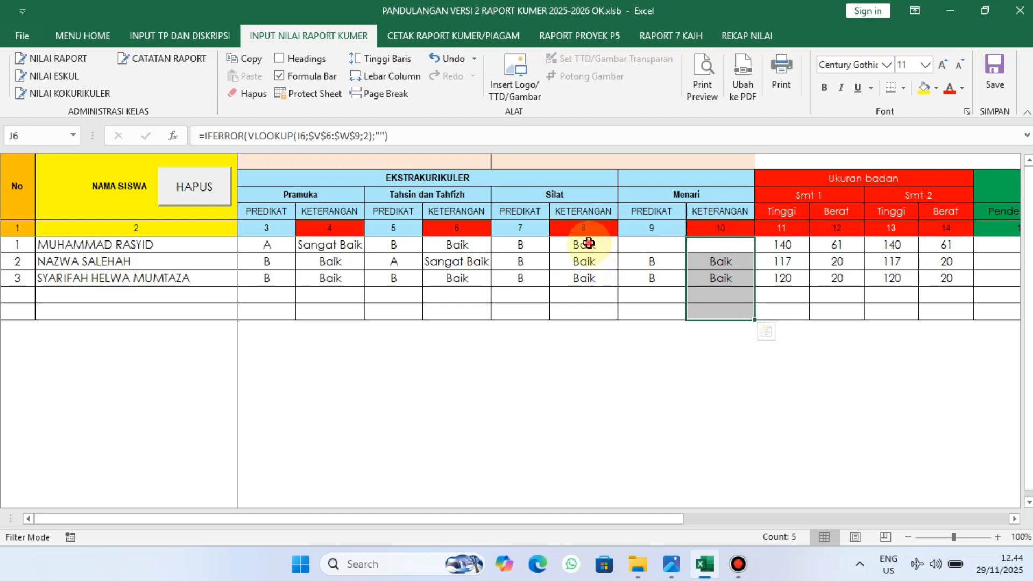
{"action": "left_click_drag", "start_coordinate": [586, 239], "coordinate": [588, 293]}
Step: Look through the Ukuran badan, Kondisi Kesehatan and ABSENSI columns in the first student's row
{"action": "left_click", "coordinate": [777, 243]}
{"action": "key", "text": "Right"}
{"action": "key", "text": "Right"}
{"action": "key", "text": "Right"}
{"action": "key", "text": "Right"}
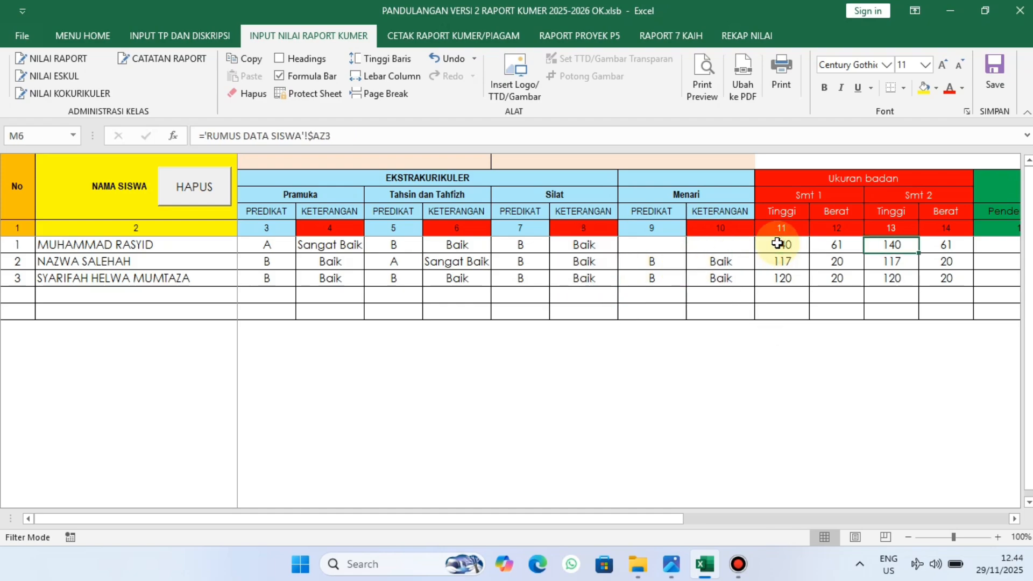
{"action": "key", "text": "Right"}
{"action": "key", "text": "Right"}
{"action": "key", "text": "Right"}
{"action": "key", "text": "Right"}
{"action": "key", "text": "Right"}
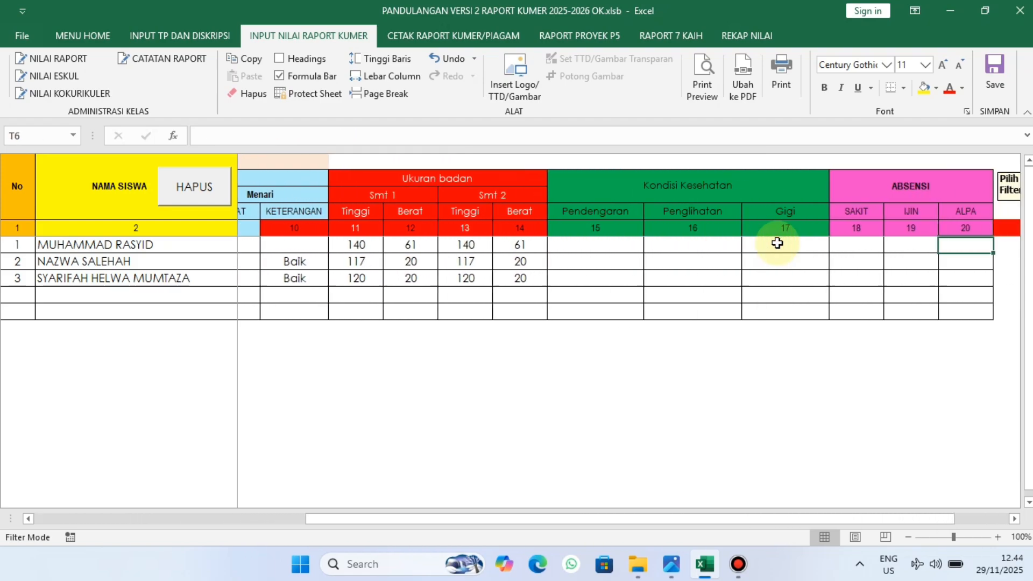
Step: Set the first student's Pendengaran condition to kurang baik
{"action": "left_click", "coordinate": [589, 248]}
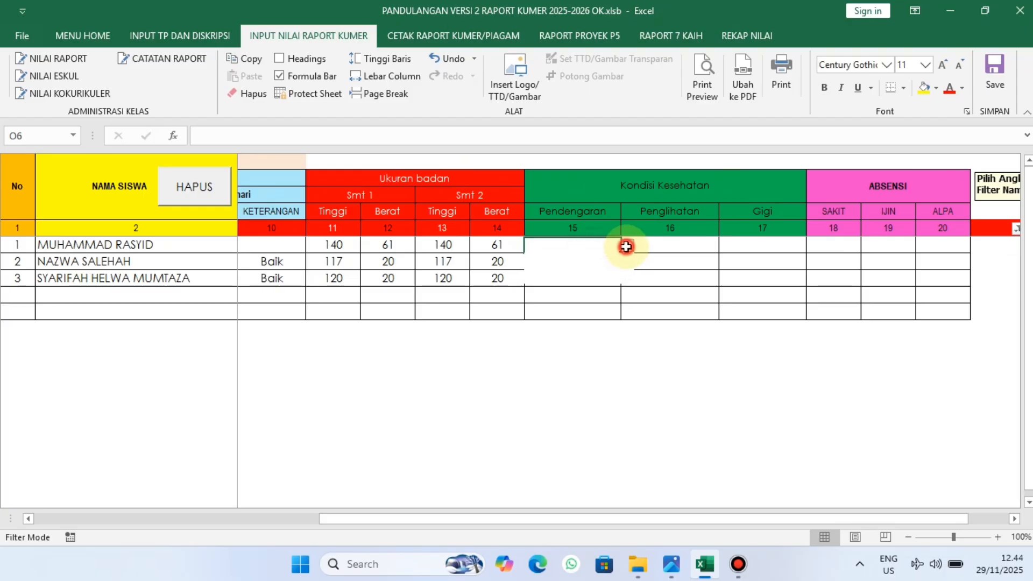
{"action": "left_click", "coordinate": [626, 246]}
{"action": "left_click", "coordinate": [599, 268]}
Step: Set both Penglihatan and Pendengaran to "Baik, normal" for the first student
{"action": "left_click", "coordinate": [685, 247]}
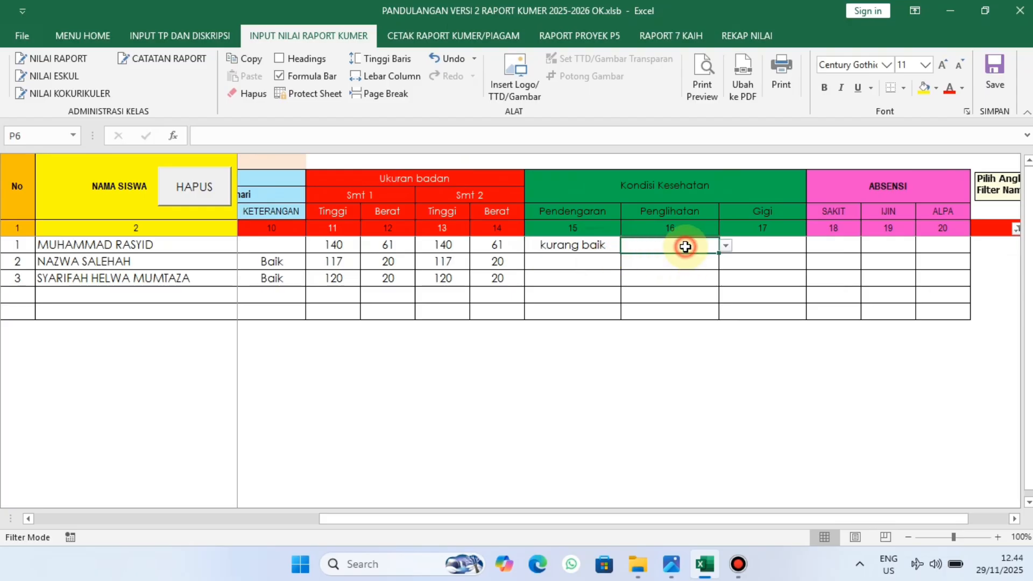
{"action": "left_click", "coordinate": [727, 246]}
{"action": "left_click", "coordinate": [682, 257]}
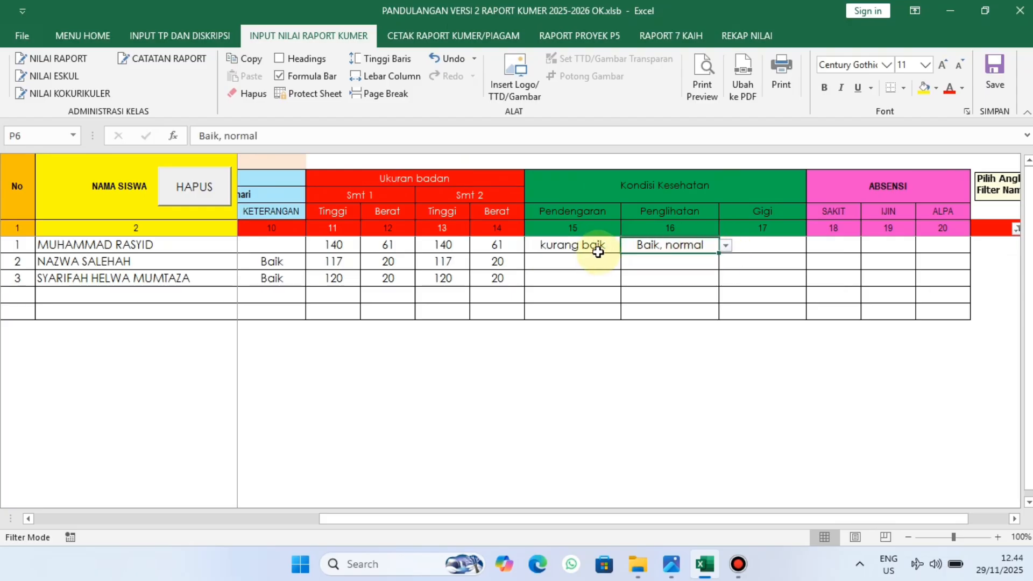
{"action": "left_click", "coordinate": [599, 249]}
{"action": "left_click", "coordinate": [627, 246]}
{"action": "left_click", "coordinate": [600, 259]}
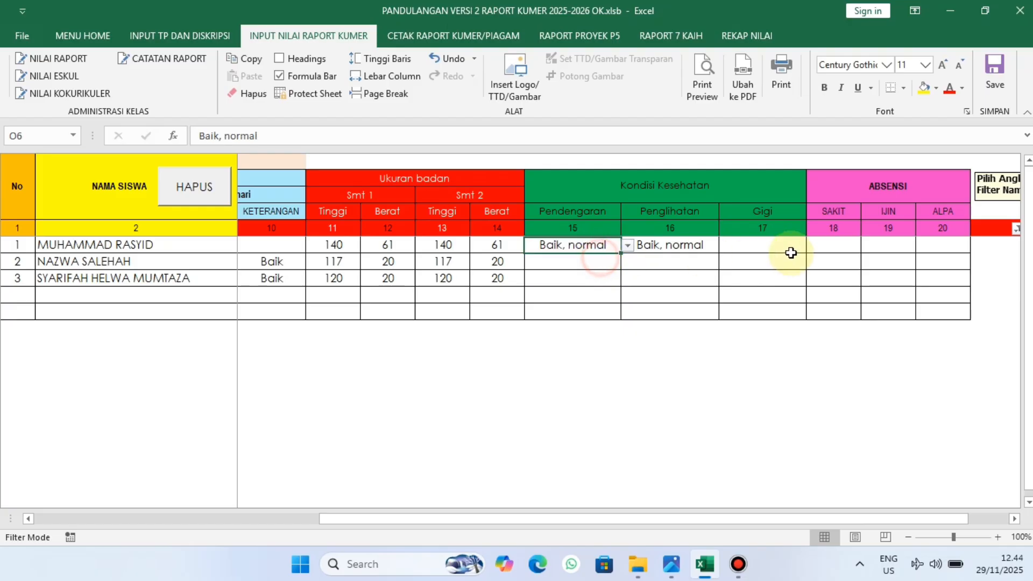
Step: Enter 2 under SAKIT in the ABSENSI section for the first student
{"action": "left_click", "coordinate": [835, 250]}
{"action": "key", "text": "Right"}
{"action": "key", "text": "Right"}
{"action": "key", "text": "Right"}
{"action": "key", "text": "Right"}
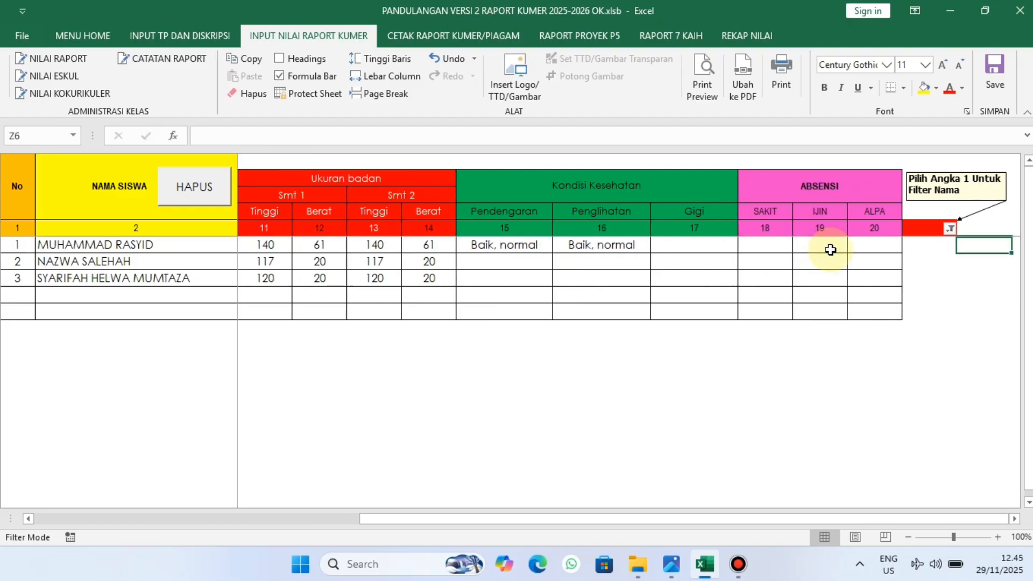
{"action": "left_click", "coordinate": [760, 248]}
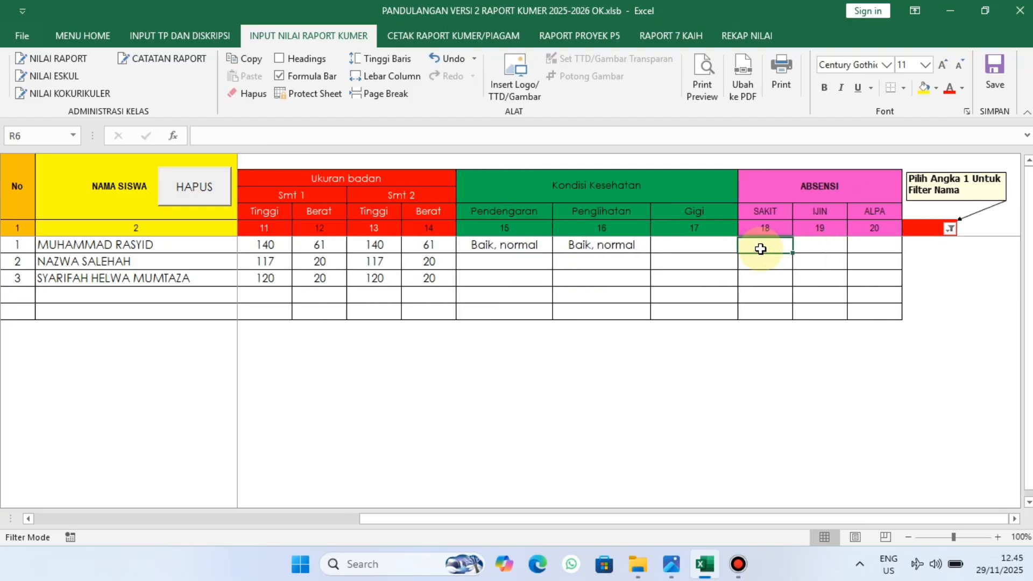
{"action": "type", "text": "2"}
{"action": "key", "text": "Tab"}
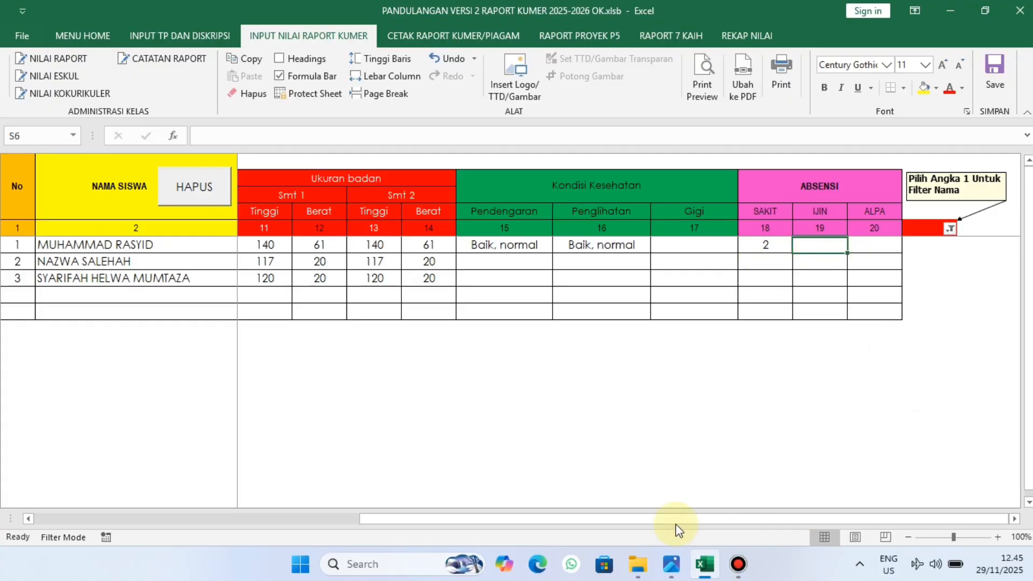
Step: Open the co-curricular grades sheet and examine its scoring criteria note and the Kokurikuler Lintas Disiplin Ilmu columns
{"action": "left_click_drag", "start_coordinate": [610, 526], "coordinate": [129, 526]}
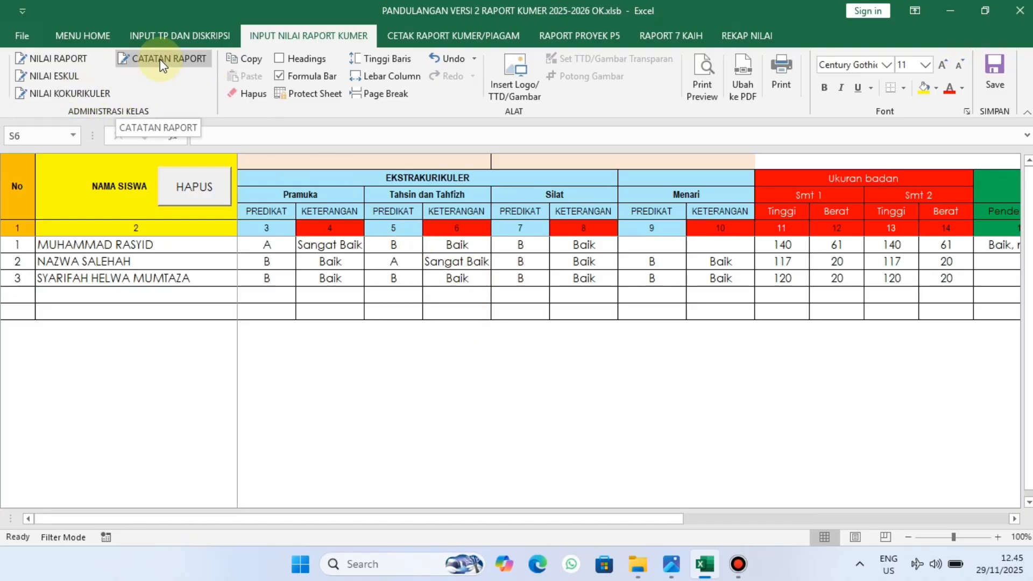
{"action": "left_click", "coordinate": [84, 91]}
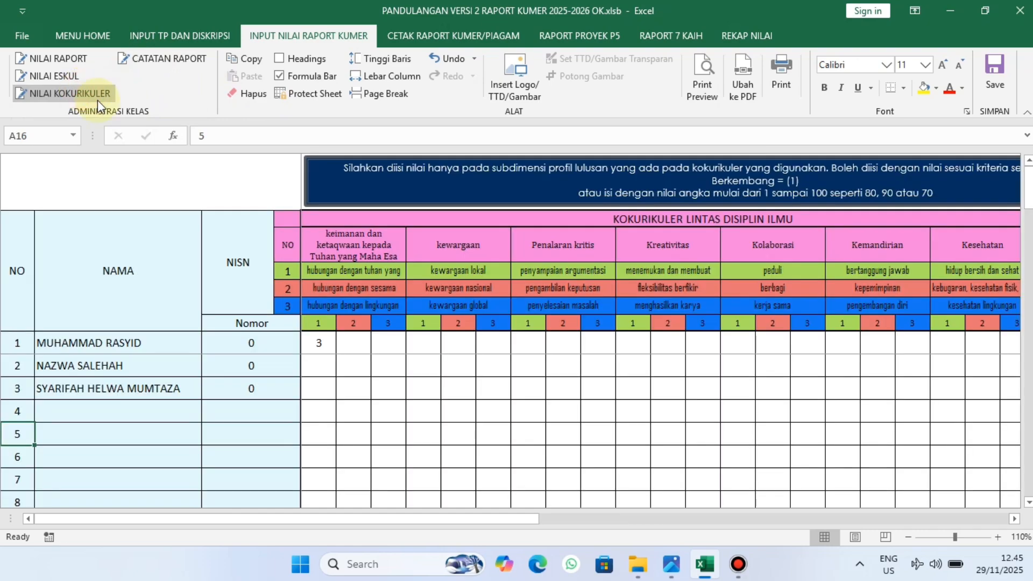
{"action": "left_click_drag", "start_coordinate": [487, 520], "coordinate": [375, 525]}
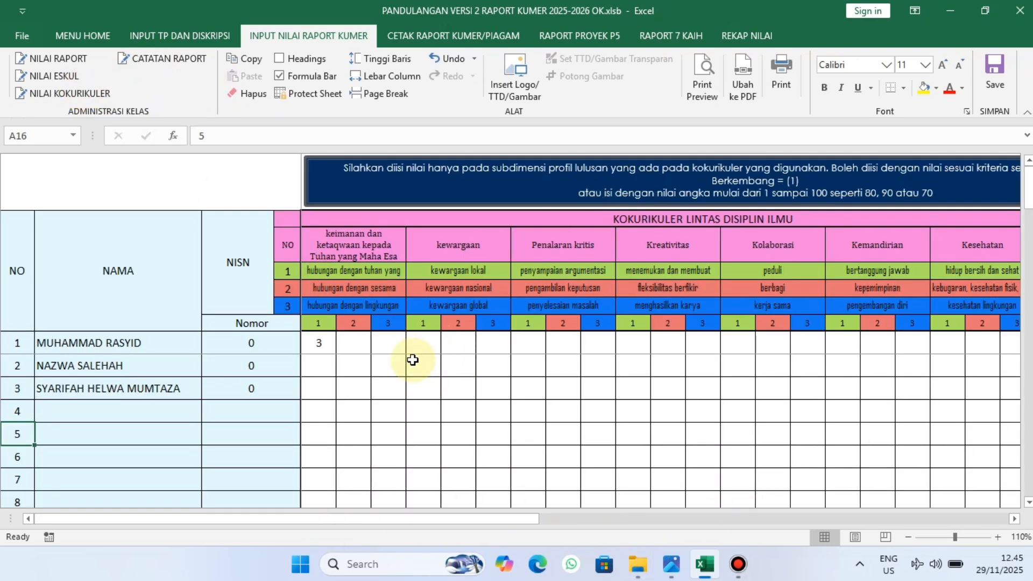
{"action": "key", "text": "Right"}
{"action": "key", "text": "Right"}
{"action": "key", "text": "Right"}
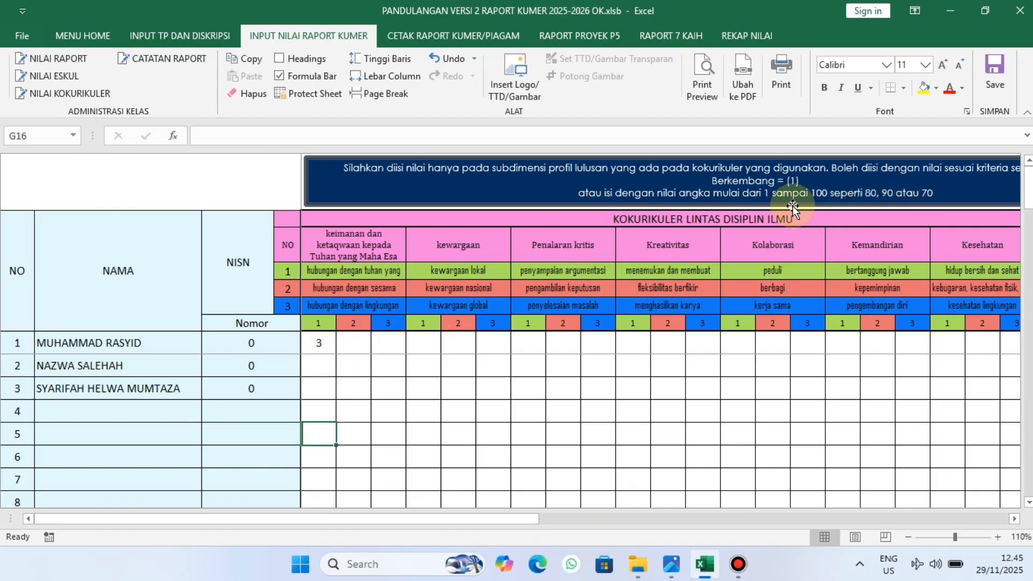
{"action": "left_click_drag", "start_coordinate": [544, 520], "coordinate": [293, 539]}
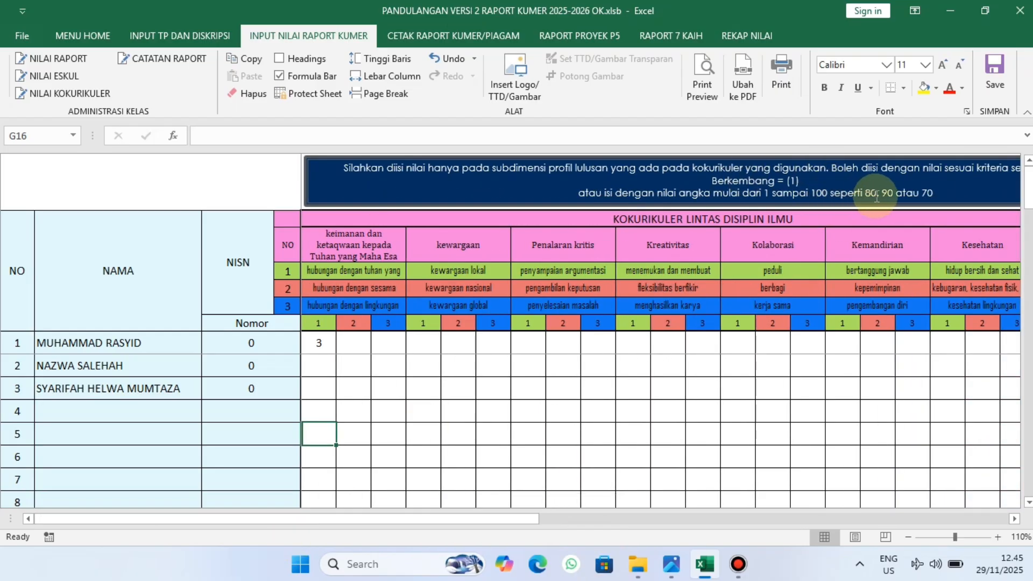
Step: Enter 2 for the first student in subdimension 2 of the faith dimension under Kokurikuler Lintas Disiplin Ilmu
{"action": "left_click", "coordinate": [317, 343]}
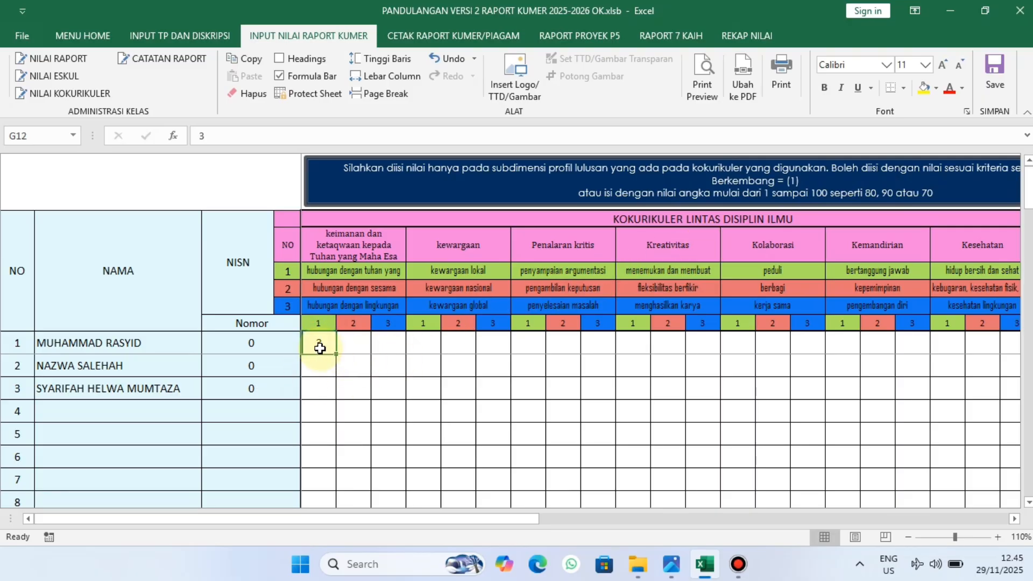
{"action": "left_click", "coordinate": [355, 346]}
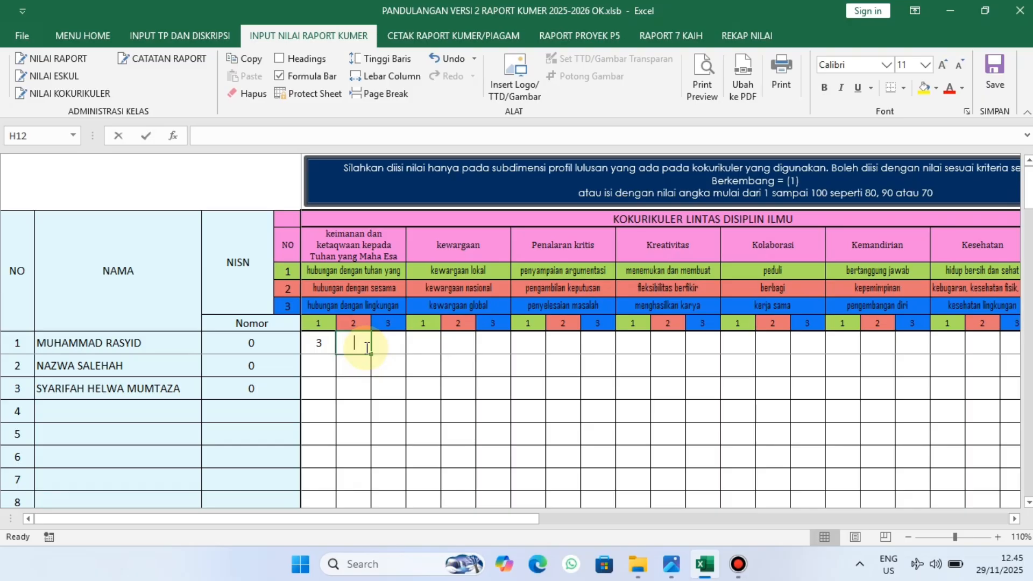
{"action": "type", "text": "2"}
{"action": "key", "text": "Tab"}
Step: Clear the first student's score in Kreativitas subdimension 1 under Kokurikuler 7 Kebiasaan Baru Anak Indonesia Hebat
{"action": "left_click_drag", "start_coordinate": [507, 520], "coordinate": [812, 344]}
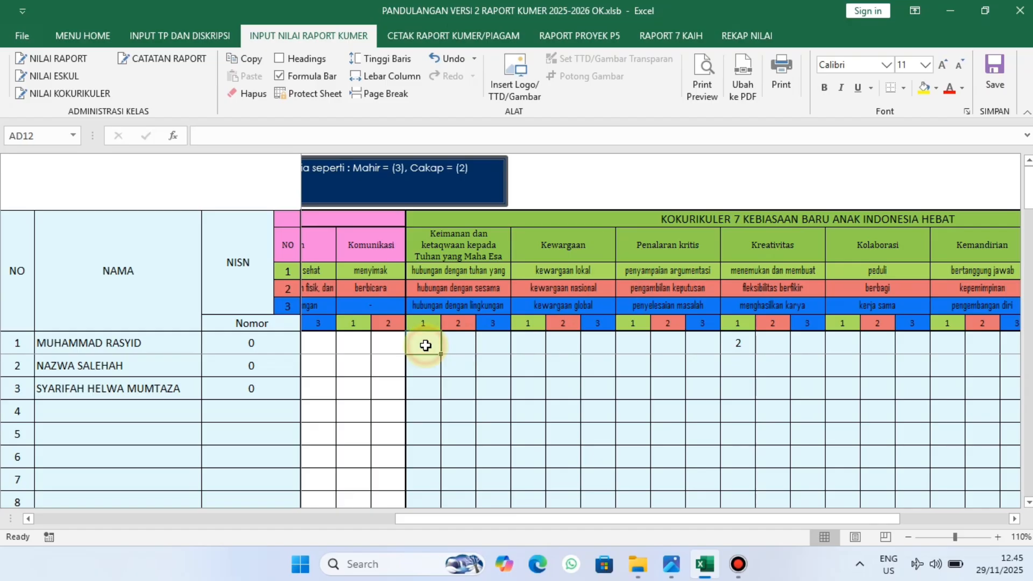
{"action": "key", "text": "Tab"}
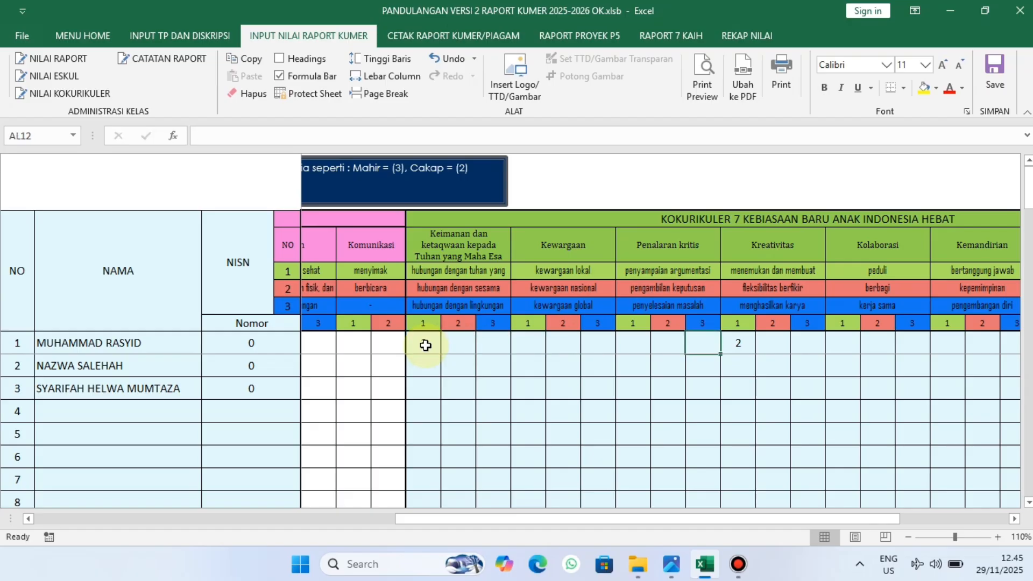
{"action": "key", "text": "Left"}
{"action": "key", "text": "Left"}
{"action": "key", "text": "Left"}
{"action": "key", "text": "Left"}
{"action": "key", "text": "Left"}
{"action": "key", "text": "Left"}
{"action": "key", "text": "Left"}
{"action": "key", "text": "Left"}
{"action": "key", "text": "Left"}
{"action": "key", "text": "Left"}
{"action": "key", "text": "Left"}
{"action": "key", "text": "Left"}
{"action": "key", "text": "Left"}
{"action": "key", "text": "Left"}
{"action": "key", "text": "Left"}
{"action": "key", "text": "Left"}
{"action": "key", "text": "Left"}
{"action": "key", "text": "Left"}
{"action": "key", "text": "Left"}
{"action": "key", "text": "Left"}
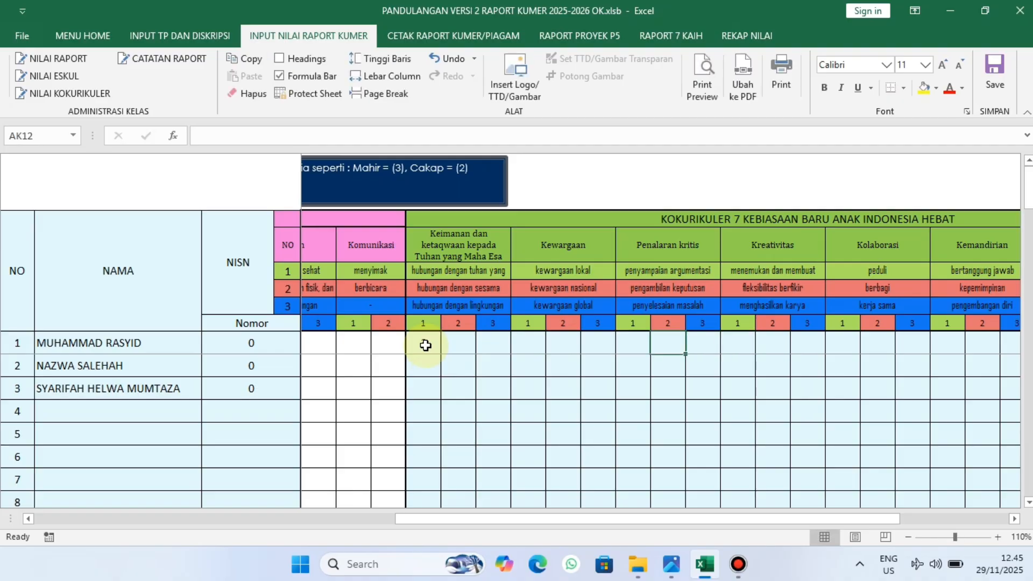
Step: Enter 3 for the first student in subdimension 1 of the faith dimension under Kokurikuler 7 Kebiasaan Baru Anak Indonesia Hebat
{"action": "key", "text": "Left"}
{"action": "key", "text": "Left"}
{"action": "key", "text": "Left"}
{"action": "key", "text": "Left"}
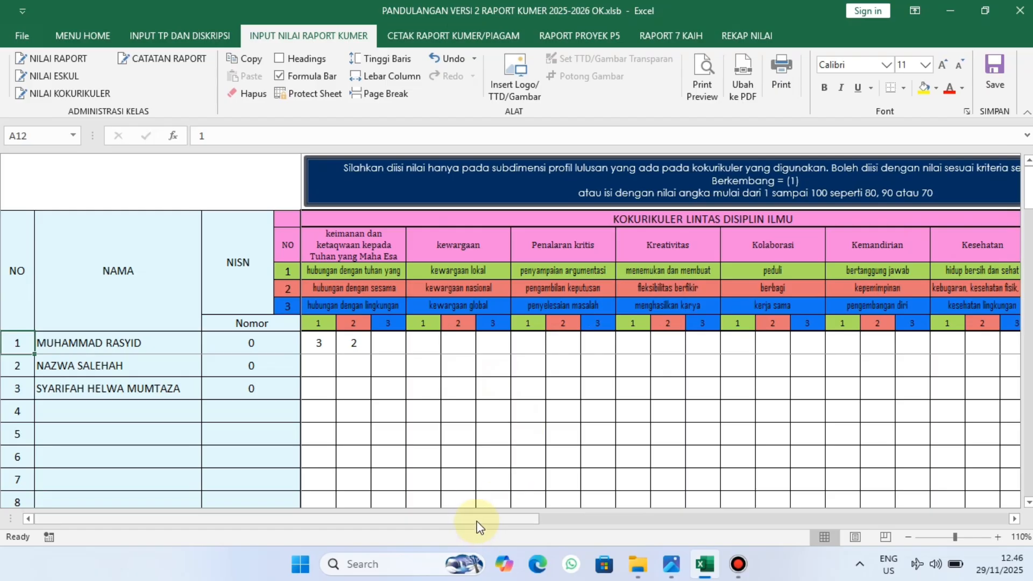
{"action": "left_click_drag", "start_coordinate": [479, 521], "coordinate": [740, 509]}
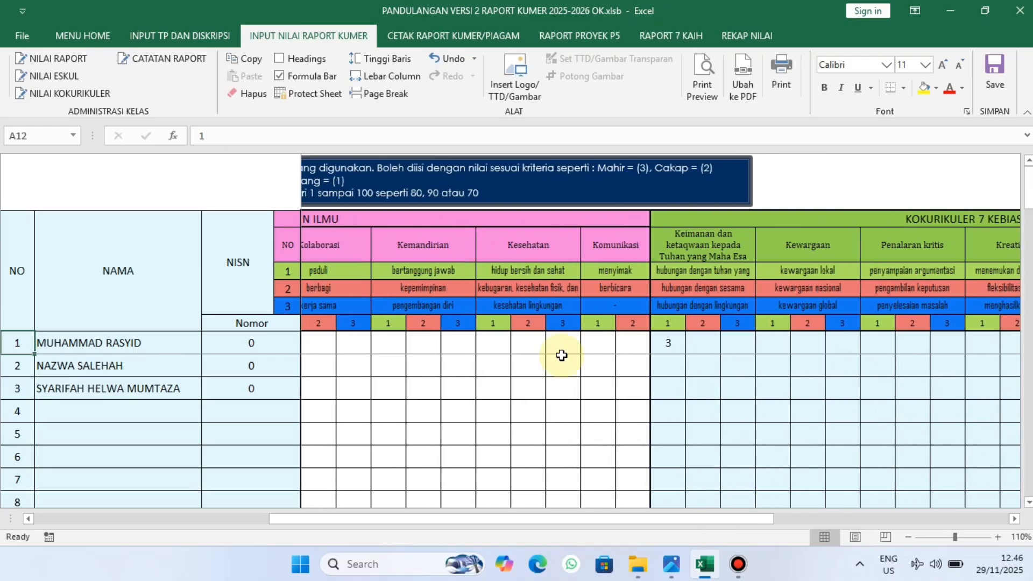
Step: Open the printable Raport Kumer and examine the first student's report page and its print options
{"action": "left_click", "coordinate": [435, 37]}
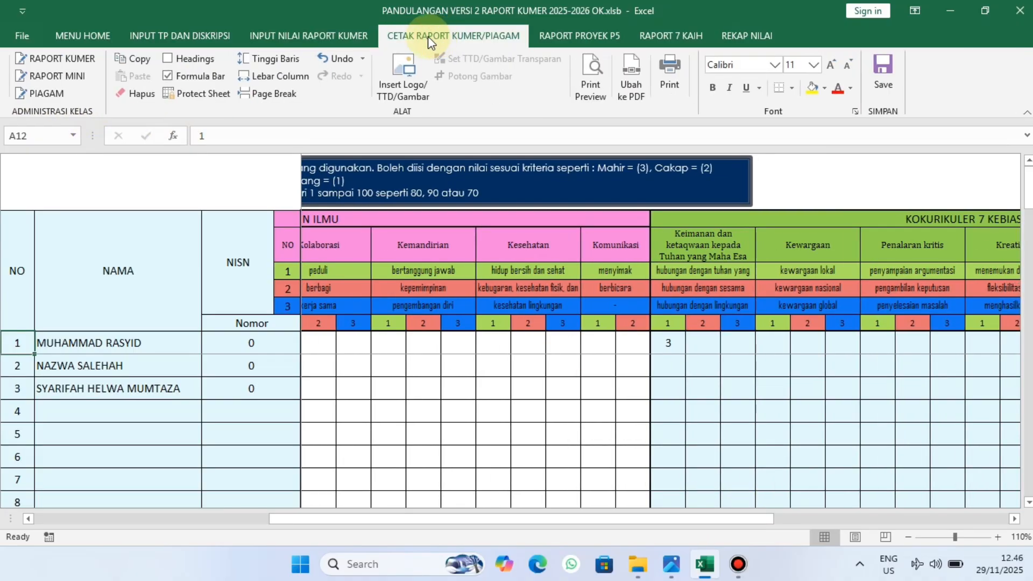
{"action": "left_click", "coordinate": [54, 59]}
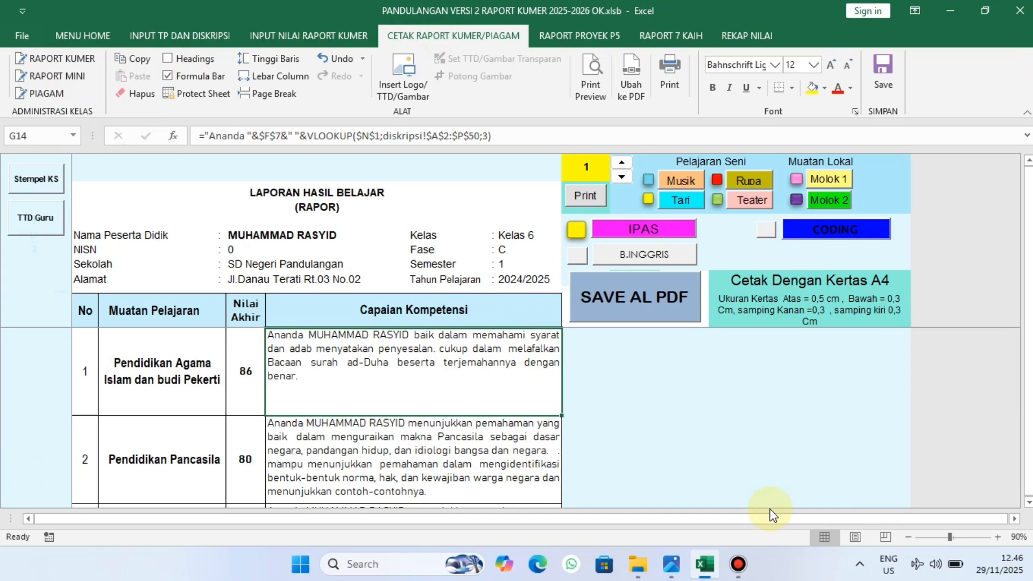
{"action": "left_click", "coordinate": [674, 518]}
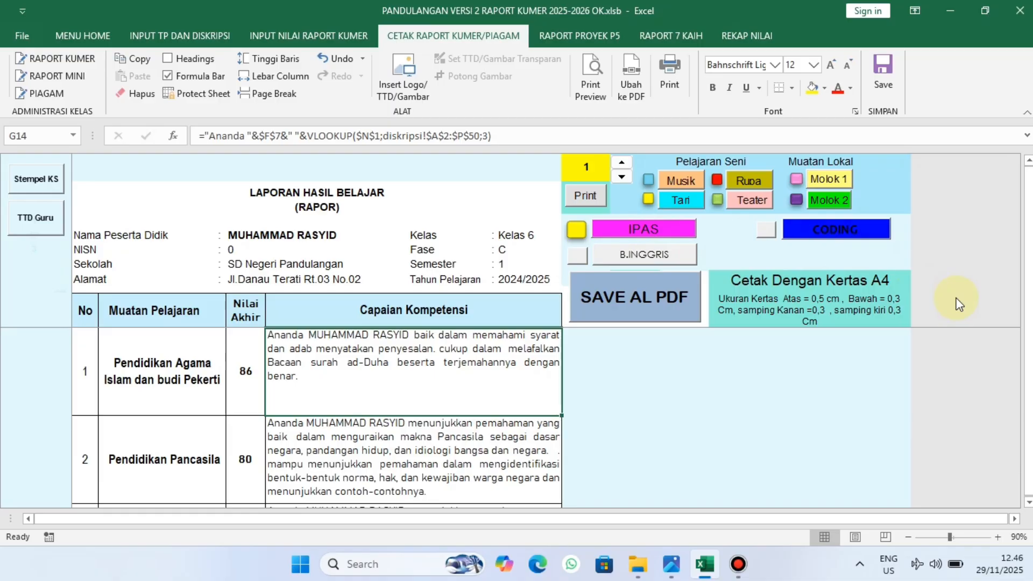
Step: Hide the Ilmu Pengetahuan Alam dan Sosial (IPAS) row in the first student's printable report
{"action": "left_click", "coordinate": [667, 414]}
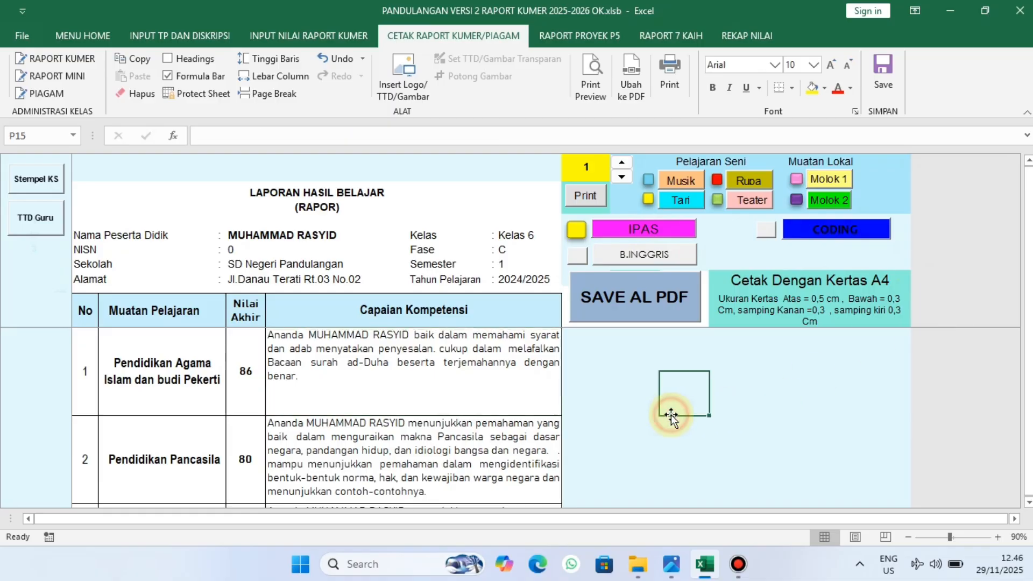
{"action": "scroll", "coordinate": [671, 414], "scroll_direction": "down", "scroll_amount": 3}
{"action": "key", "text": "Down"}
{"action": "key", "text": "Down"}
{"action": "key", "text": "Down"}
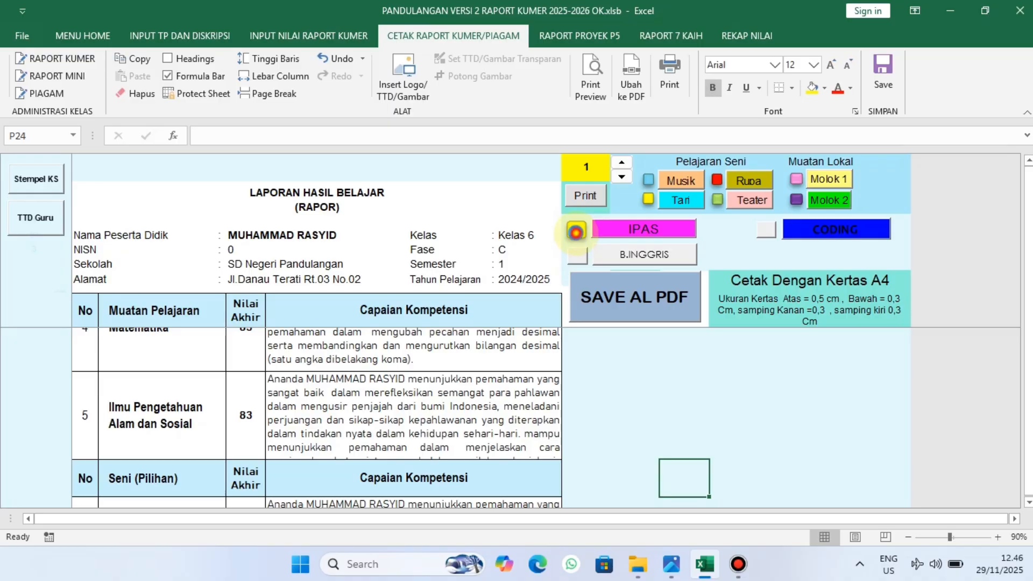
{"action": "left_click", "coordinate": [576, 232]}
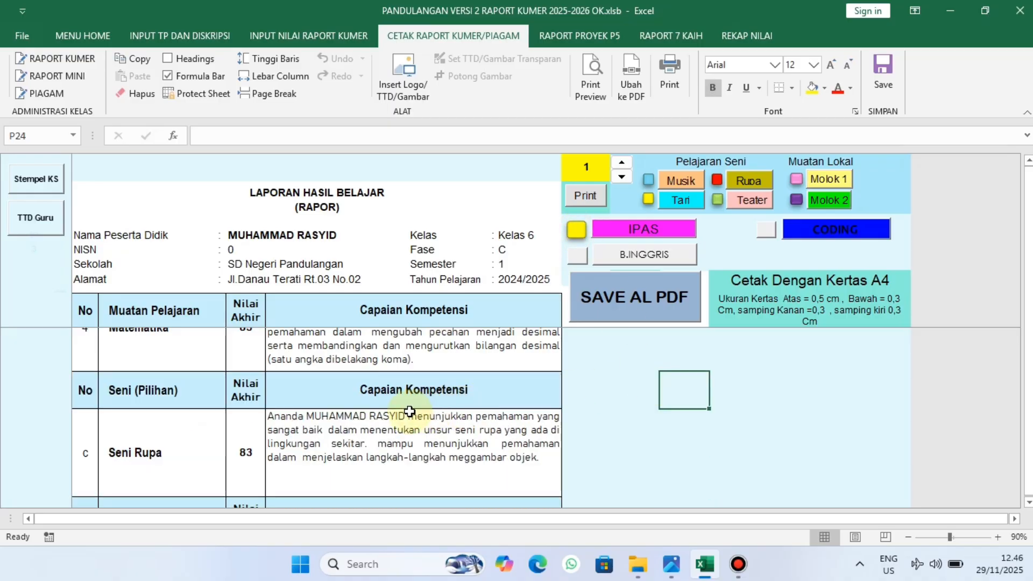
Step: Examine the report's subject rows from Pendidikan Agama to Seni Rupa to check the layout without IPAS
{"action": "left_click", "coordinate": [330, 400]}
{"action": "key", "text": "Up"}
{"action": "key", "text": "Up"}
{"action": "key", "text": "Up"}
{"action": "key", "text": "Up"}
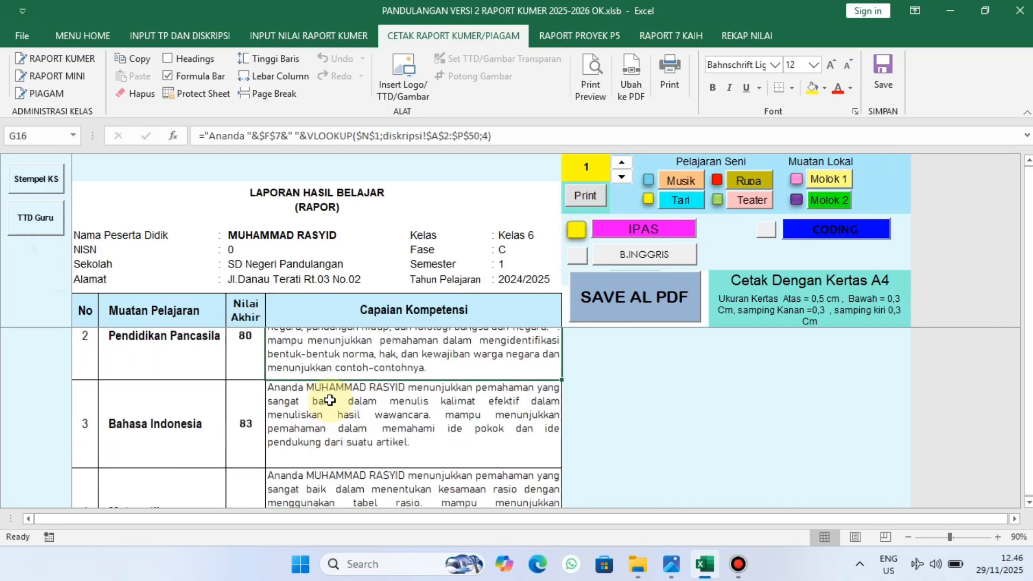
{"action": "key", "text": "Down"}
{"action": "key", "text": "Down"}
{"action": "key", "text": "Down"}
{"action": "key", "text": "Down"}
{"action": "key", "text": "Down"}
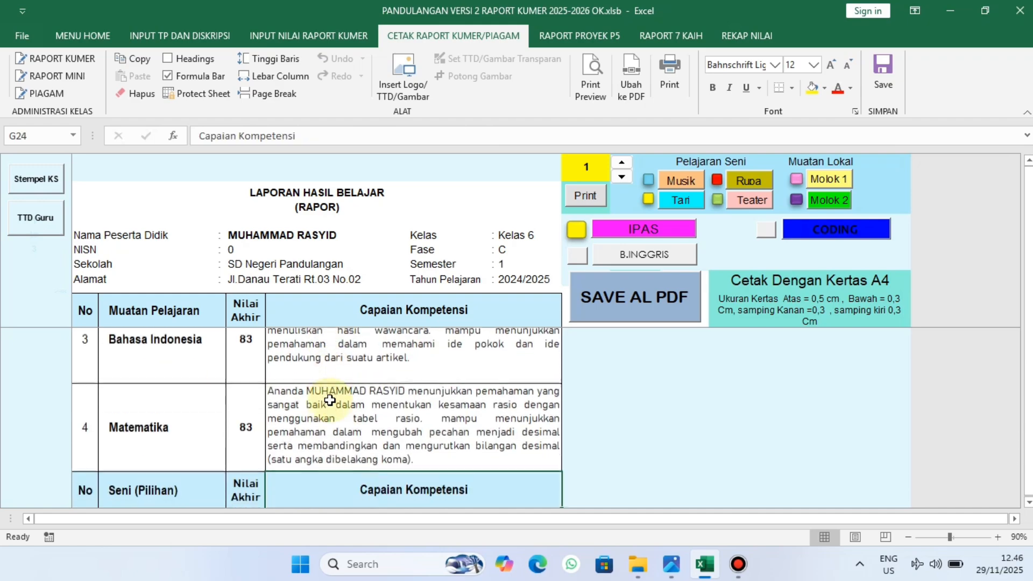
{"action": "key", "text": "Down"}
{"action": "key", "text": "Up"}
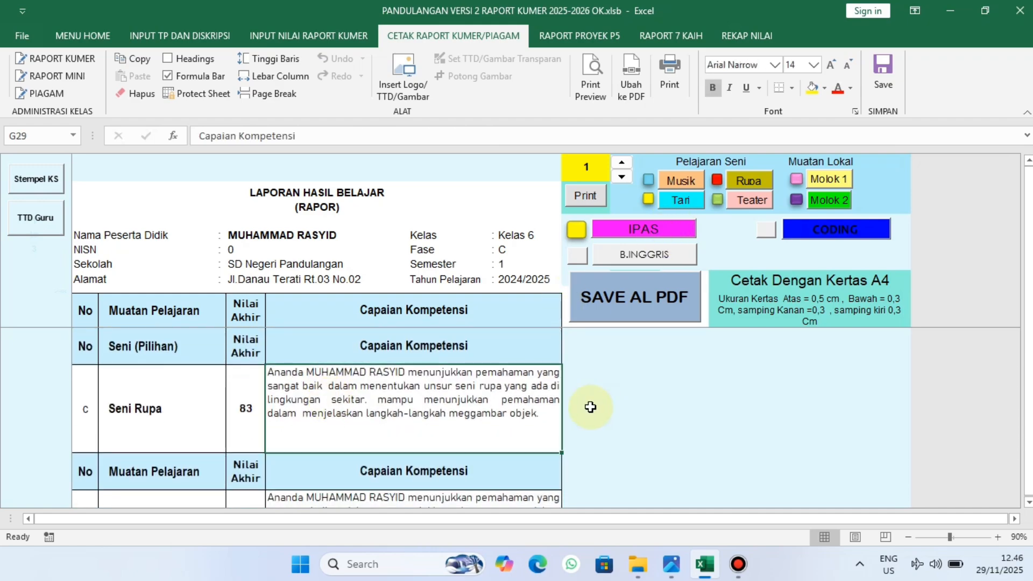
{"action": "key", "text": "Up"}
{"action": "key", "text": "Up"}
{"action": "key", "text": "Up"}
{"action": "key", "text": "Up"}
{"action": "key", "text": "Down"}
{"action": "key", "text": "Down"}
{"action": "key", "text": "Down"}
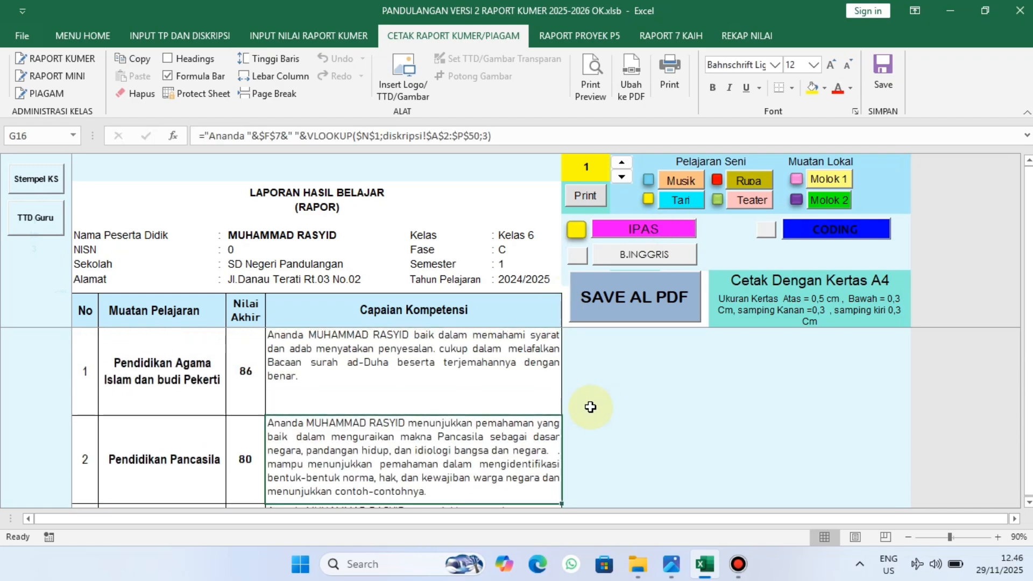
Step: Restore the IPAS row in the report and check its place below Matematika
{"action": "left_click", "coordinate": [631, 228]}
{"action": "left_click", "coordinate": [614, 424]}
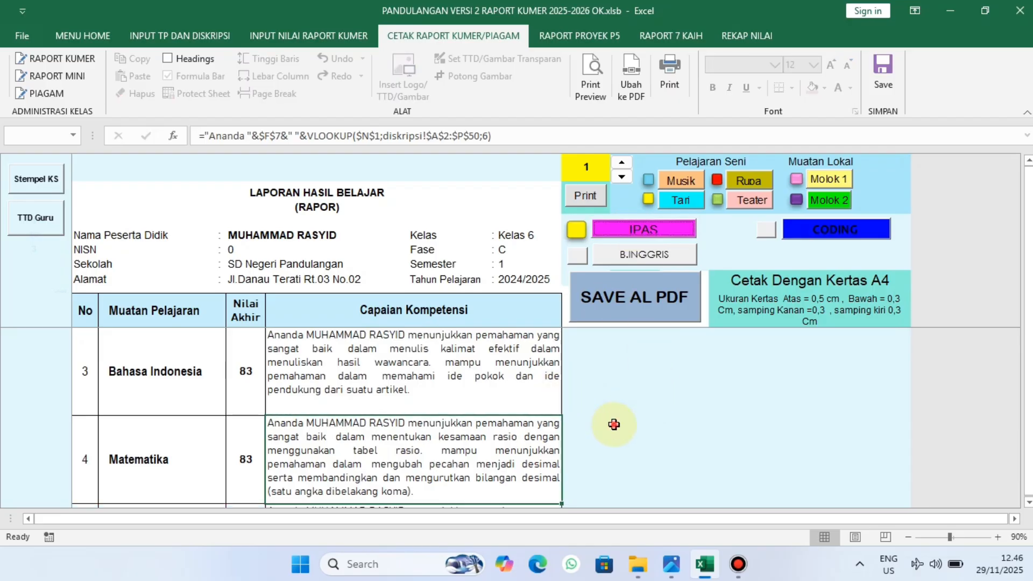
{"action": "key", "text": "Down"}
{"action": "key", "text": "Down"}
{"action": "key", "text": "Down"}
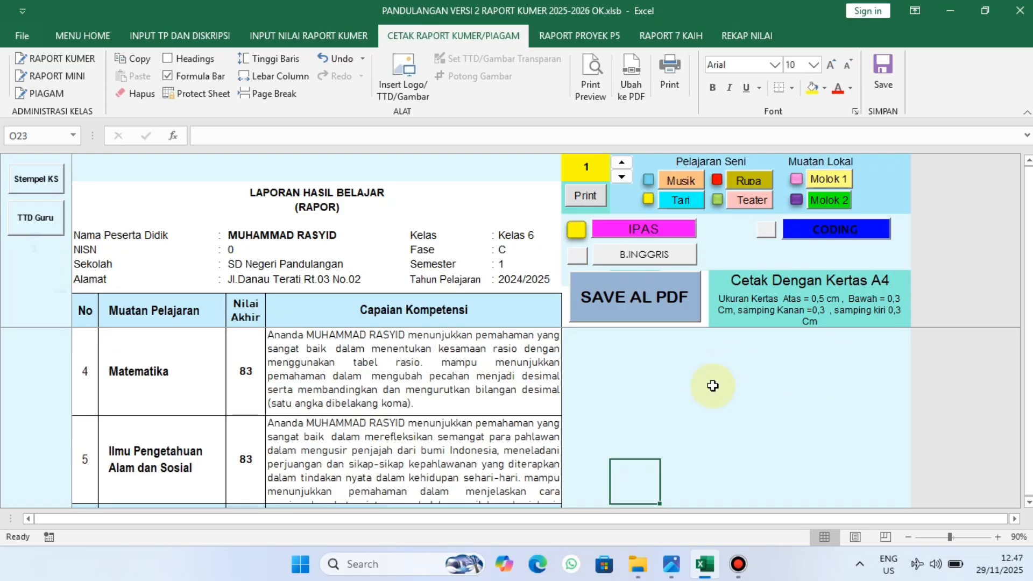
{"action": "left_click", "coordinate": [621, 177]}
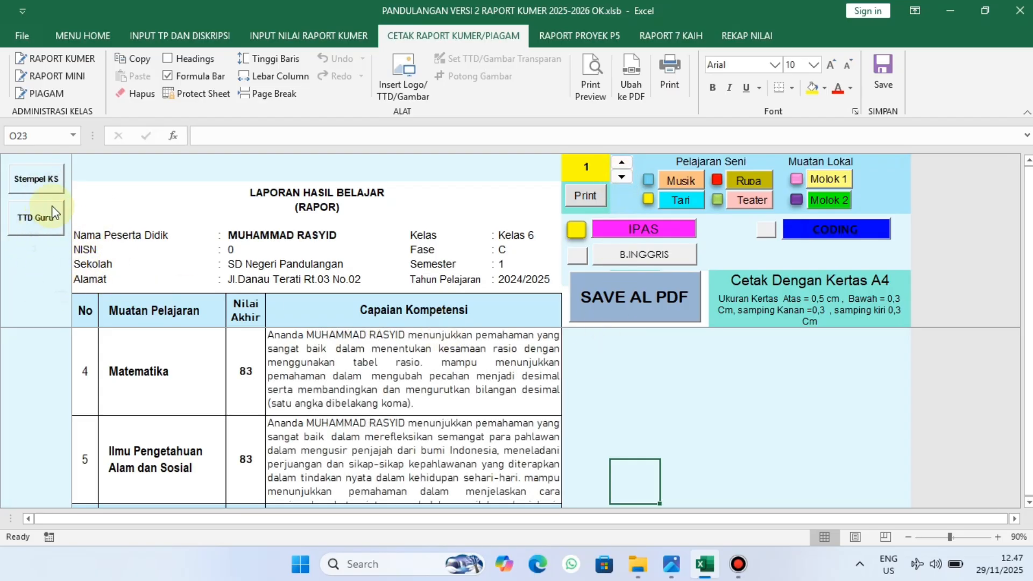
Step: Insert the QR code image from the APLIKASI EXEL folder as the principal's stamp and check it in the signature section
{"action": "left_click", "coordinate": [32, 183]}
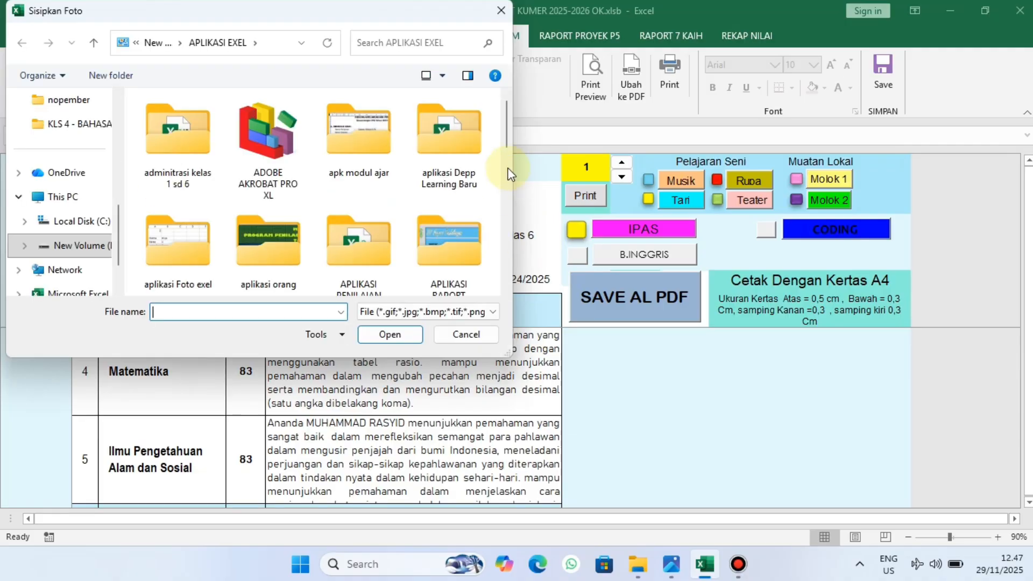
{"action": "left_click_drag", "start_coordinate": [504, 130], "coordinate": [502, 296]}
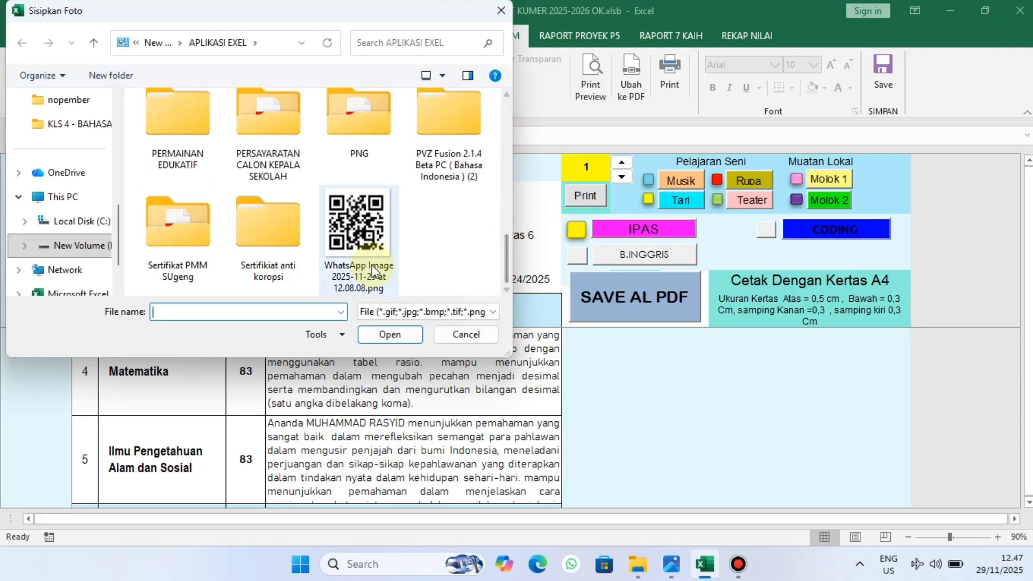
{"action": "left_click", "coordinate": [354, 262]}
{"action": "left_click", "coordinate": [382, 338]}
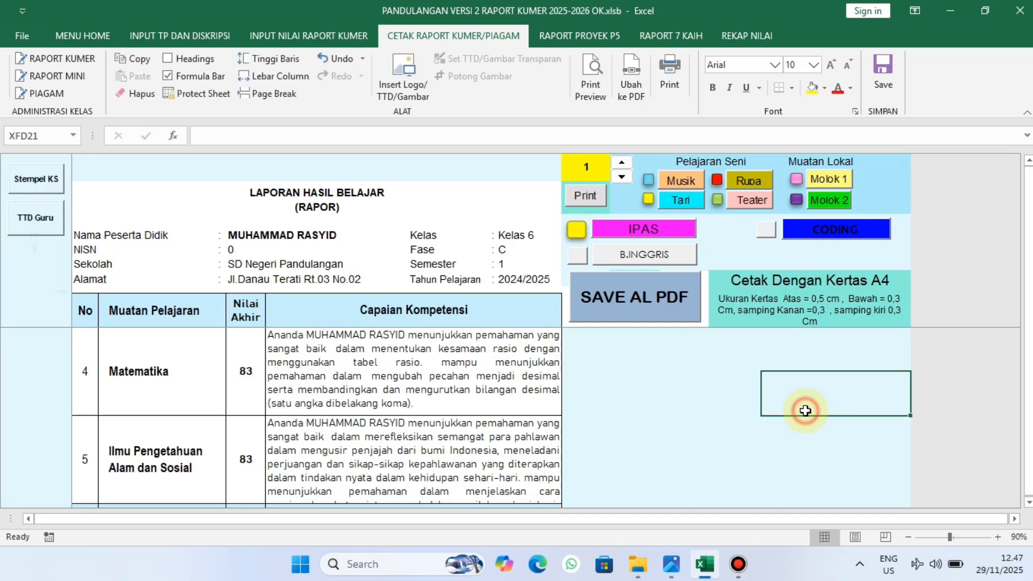
{"action": "left_click", "coordinate": [1029, 502]}
{"action": "left_click", "coordinate": [1028, 504]}
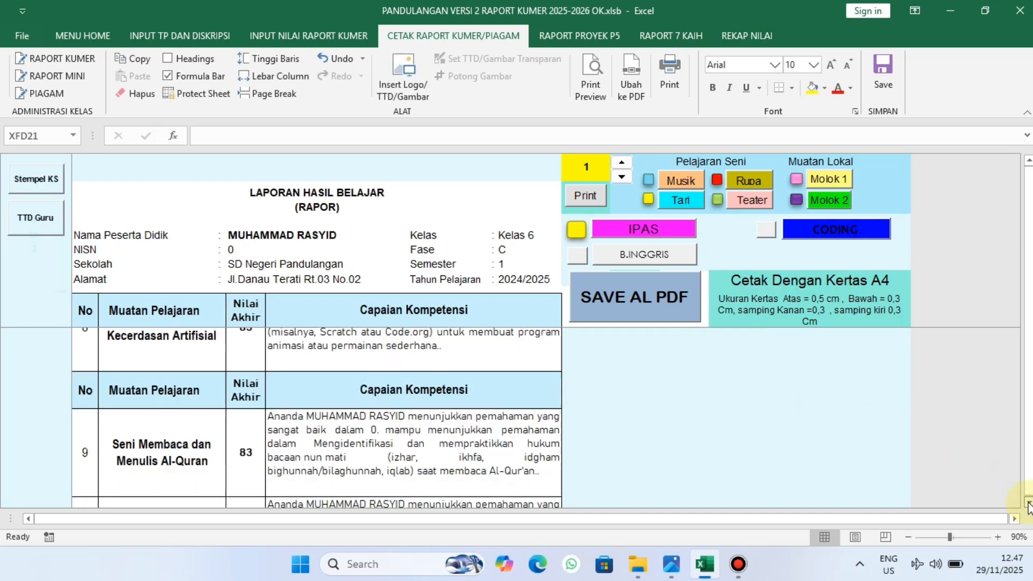
{"action": "left_click", "coordinate": [1028, 504]}
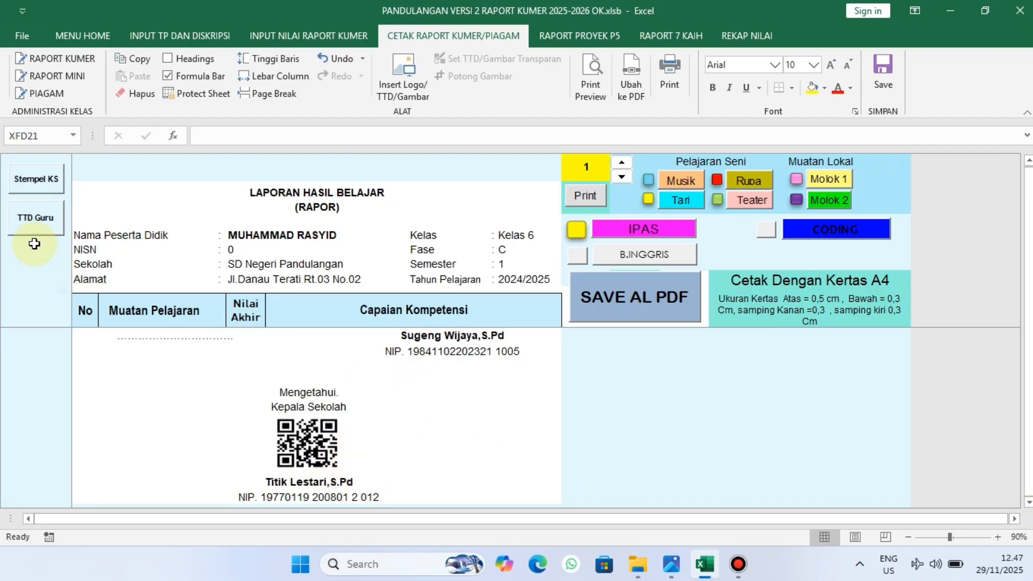
{"action": "left_click", "coordinate": [36, 230]}
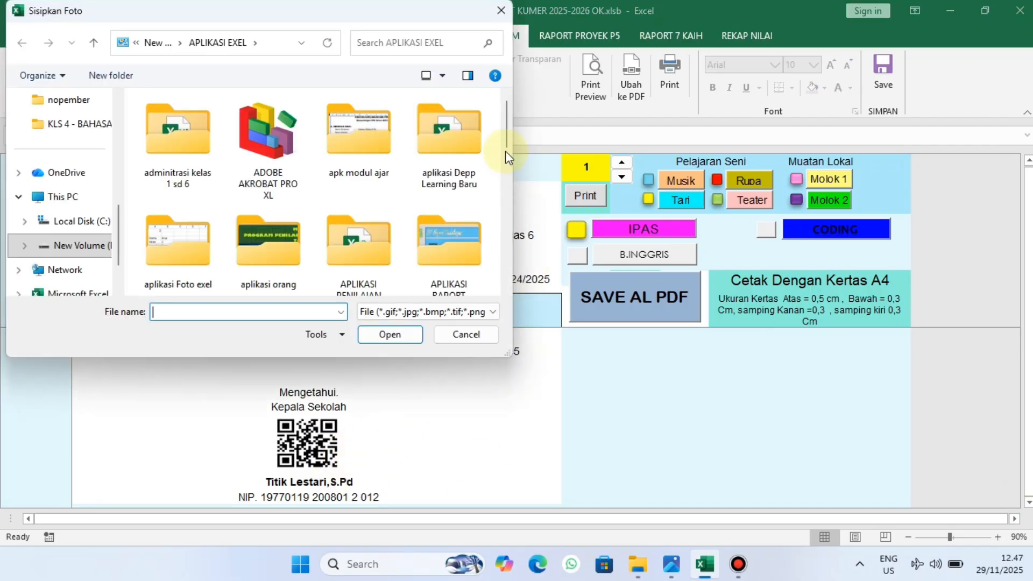
{"action": "scroll", "coordinate": [507, 122], "scroll_direction": "down", "scroll_amount": 10}
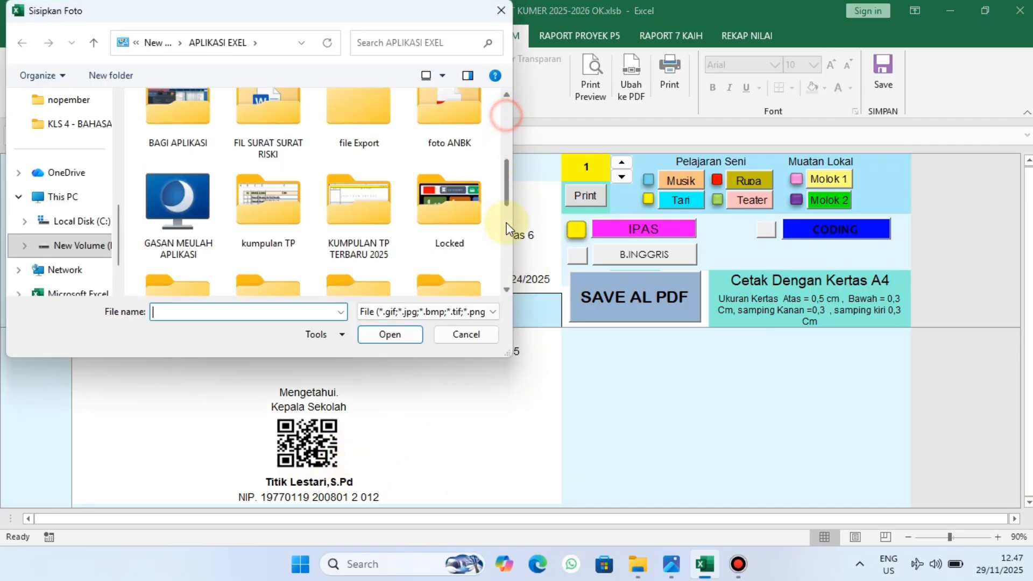
{"action": "left_click", "coordinate": [498, 9]}
{"action": "left_click", "coordinate": [749, 422]}
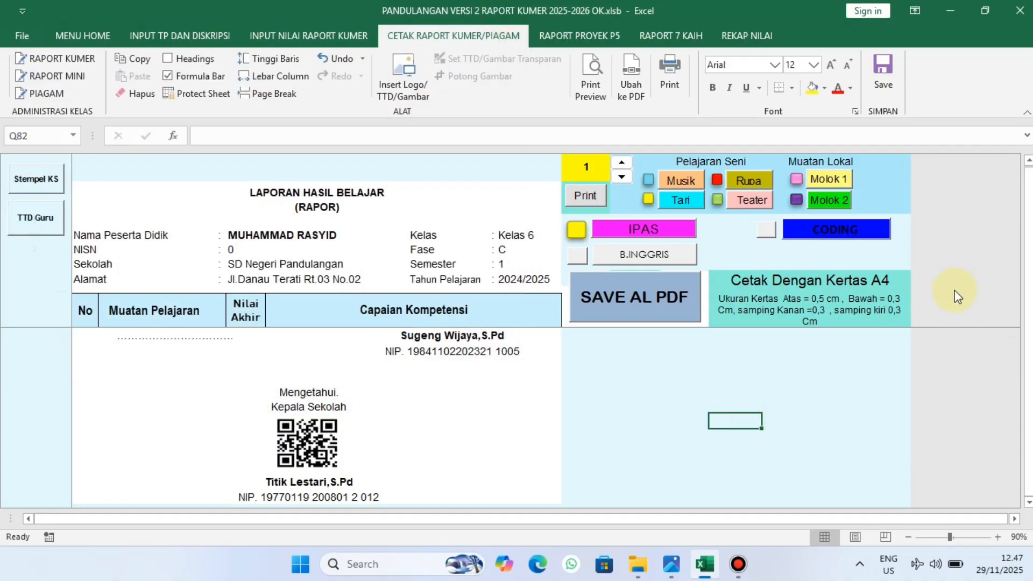
Step: Preview the printed report from page 1 to 3, examining the subject tables, health, attendance and signature sections
{"action": "left_click", "coordinate": [585, 196]}
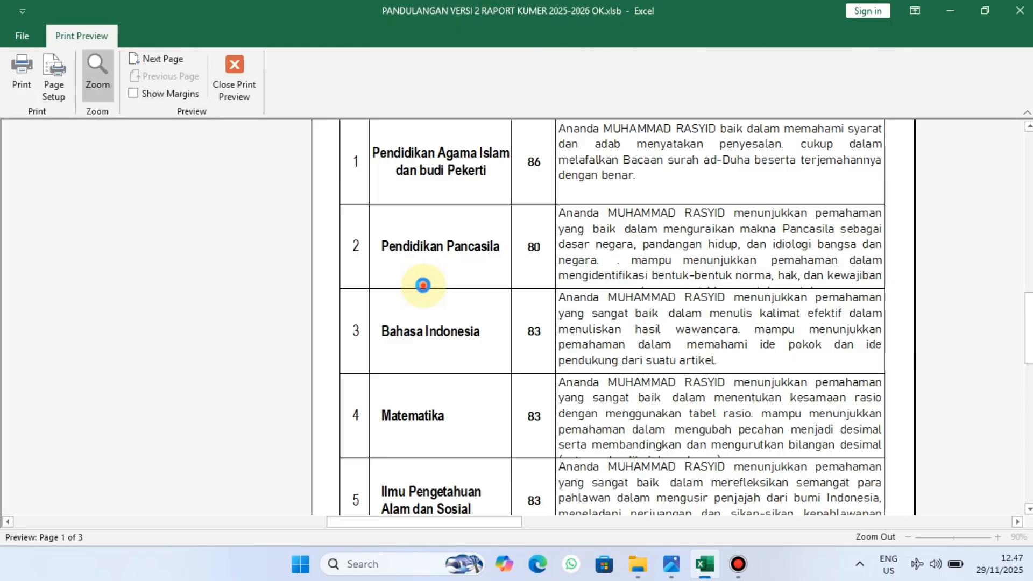
{"action": "left_click", "coordinate": [422, 282]}
{"action": "left_click", "coordinate": [173, 58]}
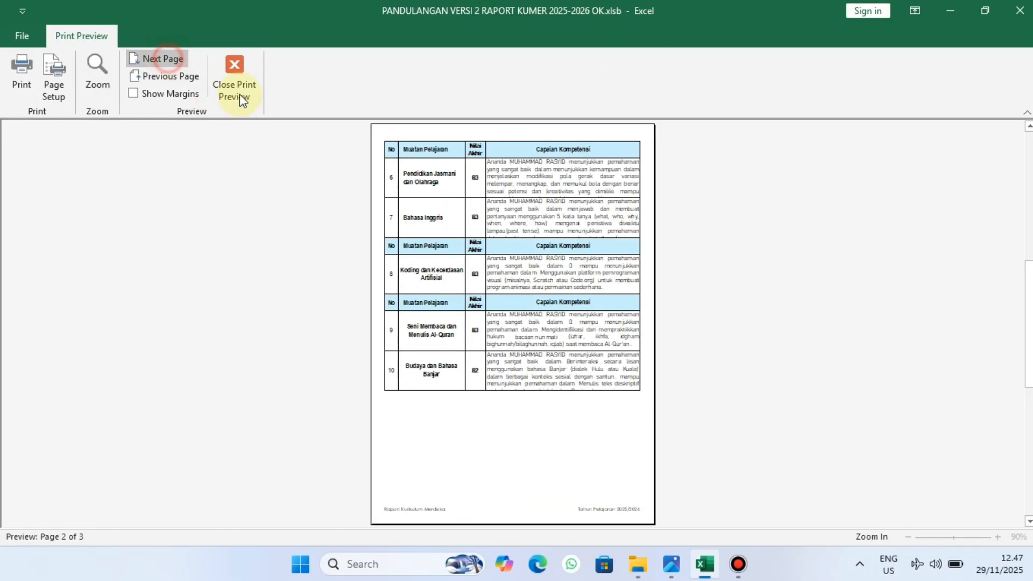
{"action": "left_click", "coordinate": [172, 60]}
{"action": "left_click", "coordinate": [532, 315]}
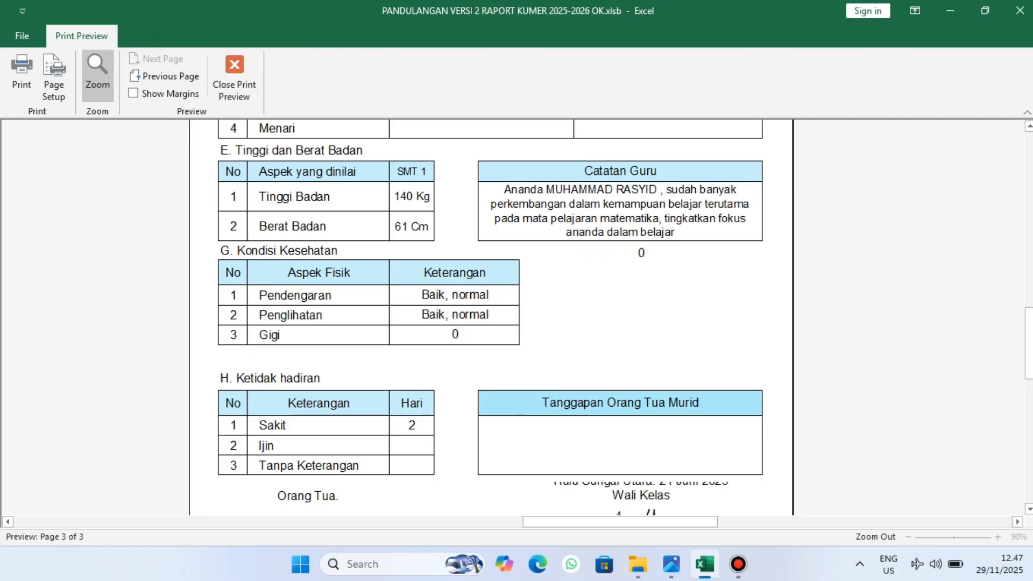
{"action": "left_click", "coordinate": [1026, 491]}
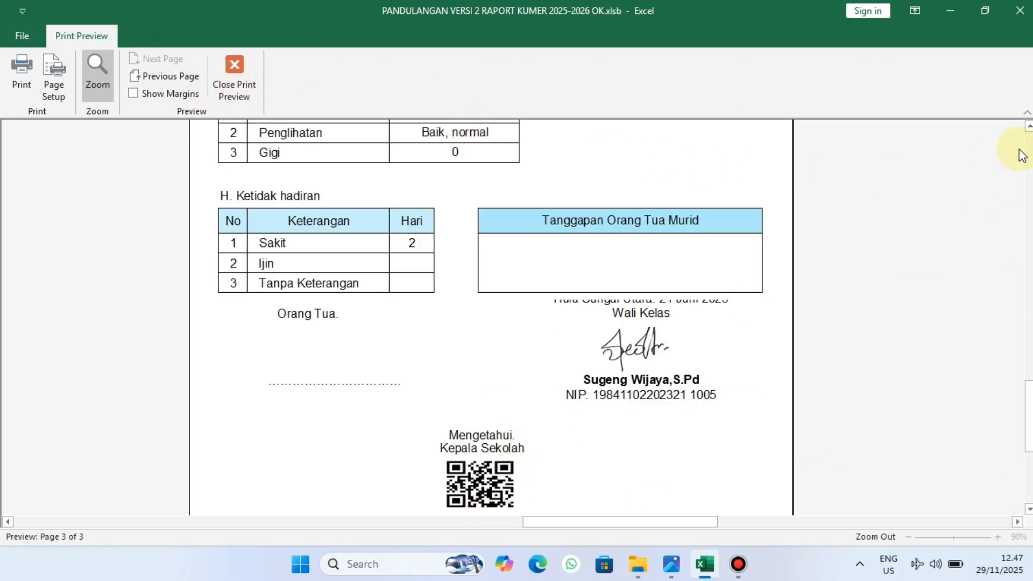
{"action": "left_click", "coordinate": [1027, 131]}
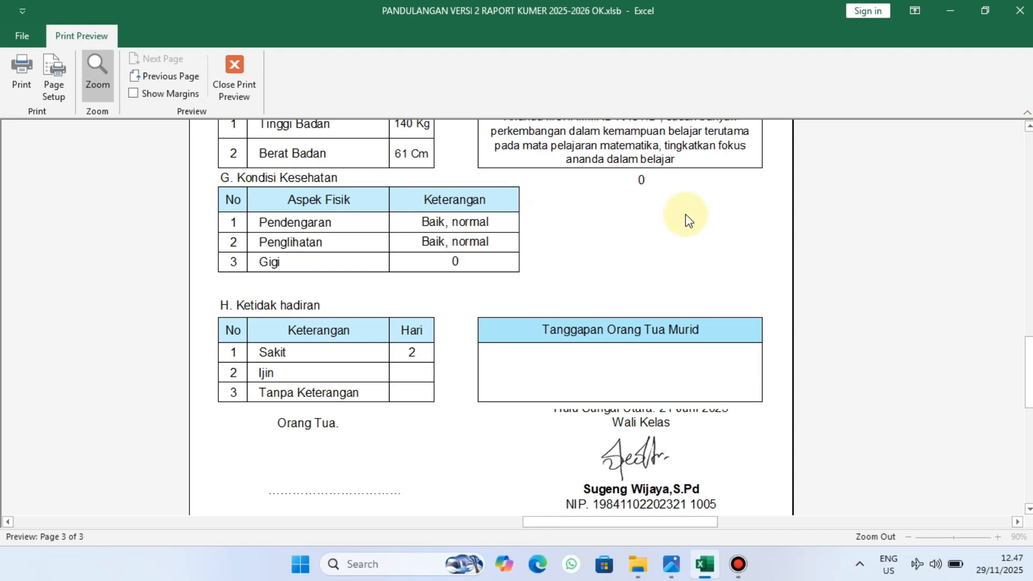
{"action": "left_click", "coordinate": [234, 75]}
Step: Set the Semester to 2 in the school data
{"action": "left_click", "coordinate": [519, 267]}
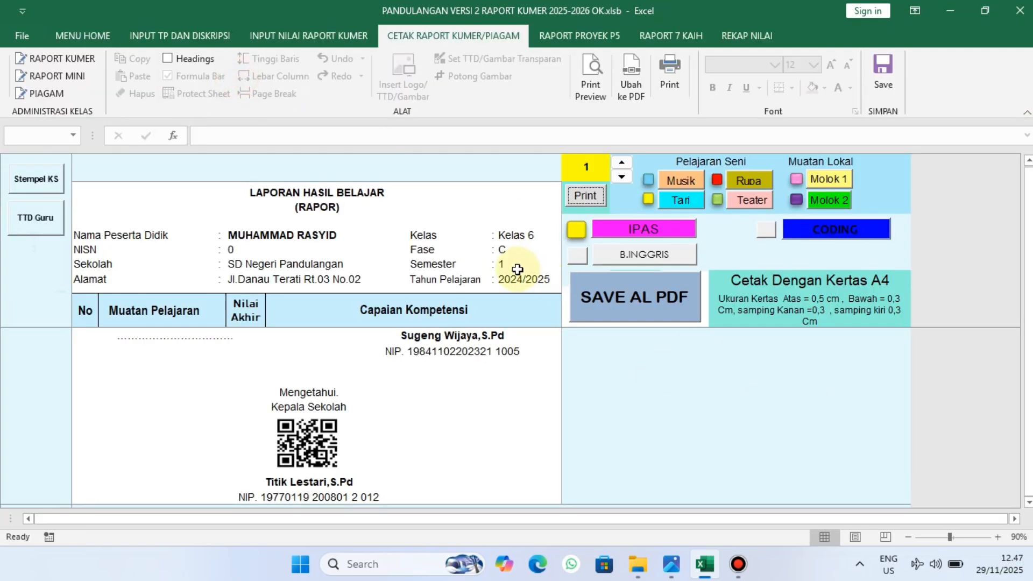
{"action": "left_click", "coordinate": [67, 36]}
{"action": "left_click", "coordinate": [60, 58]}
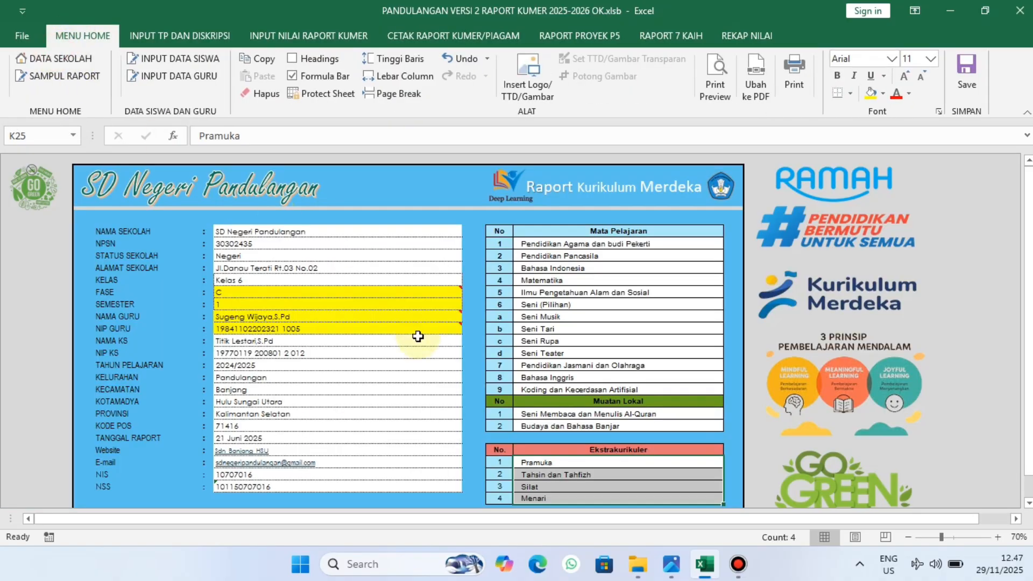
{"action": "left_click", "coordinate": [308, 299]}
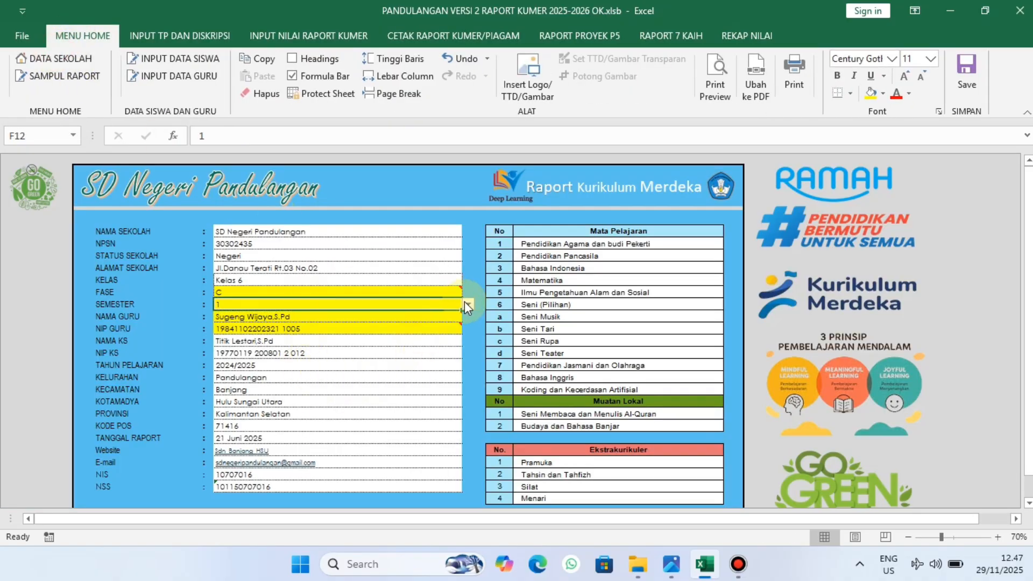
{"action": "left_click", "coordinate": [468, 304]}
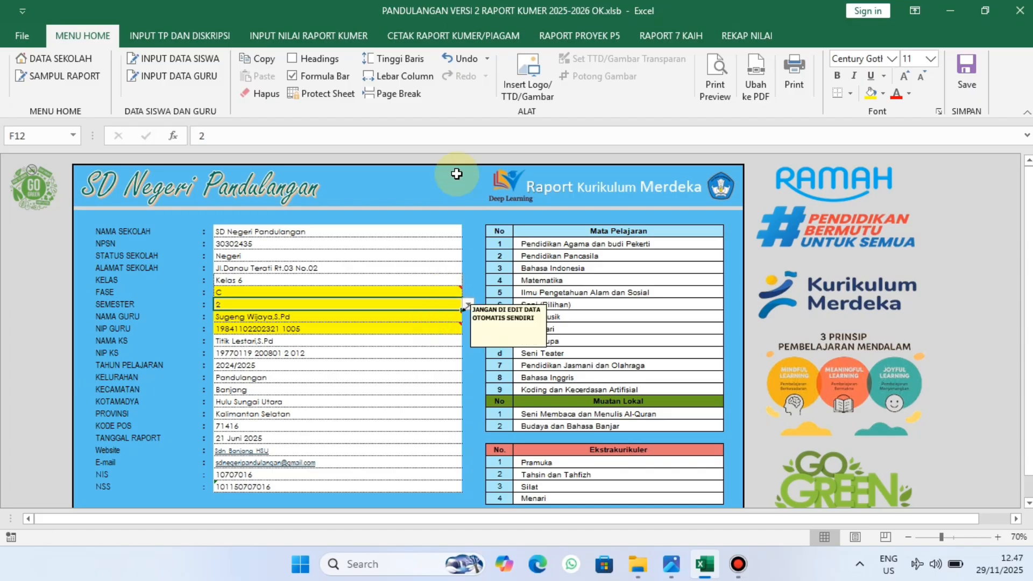
Step: Reopen the printable Raport Kumer and examine the Keputusan section beside the health conditions for semester 2
{"action": "left_click", "coordinate": [454, 35]}
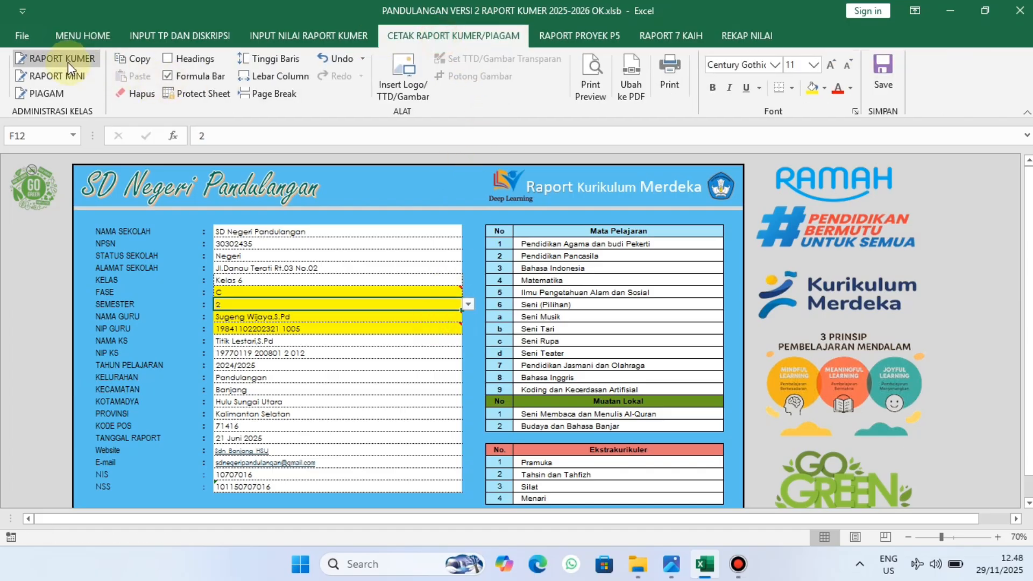
{"action": "left_click", "coordinate": [62, 58]}
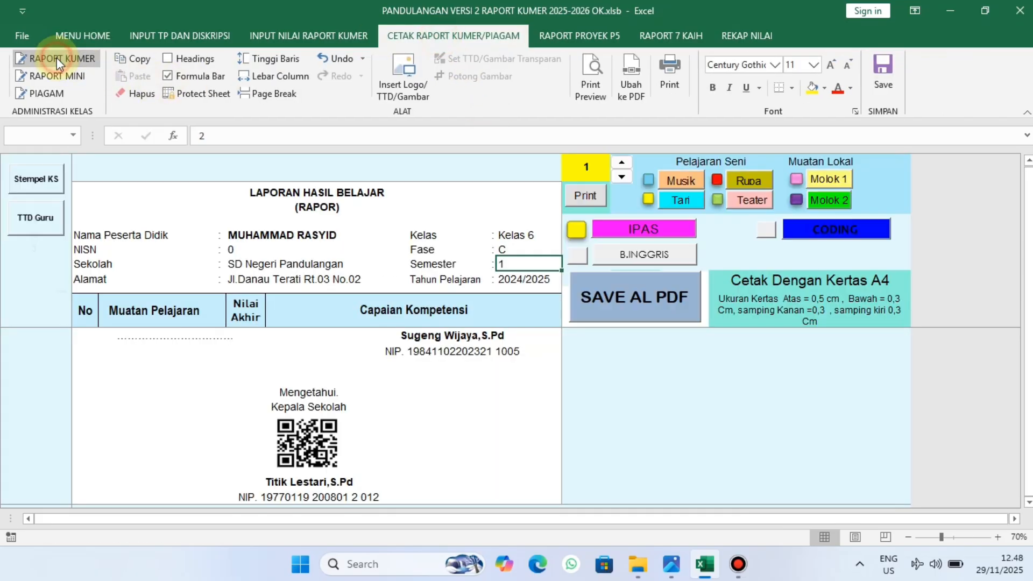
{"action": "left_click", "coordinate": [1030, 164]}
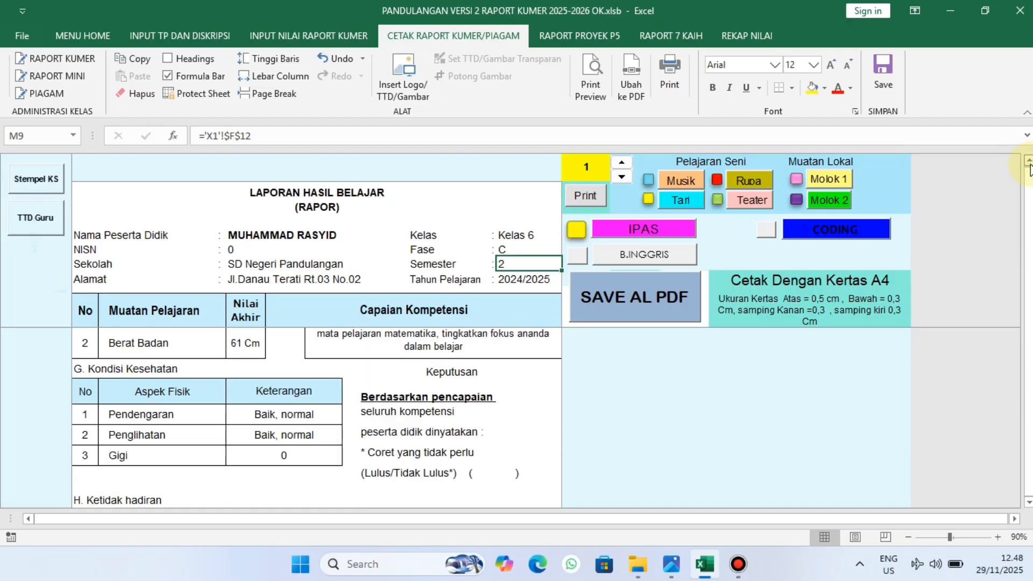
{"action": "left_click", "coordinate": [1030, 503]}
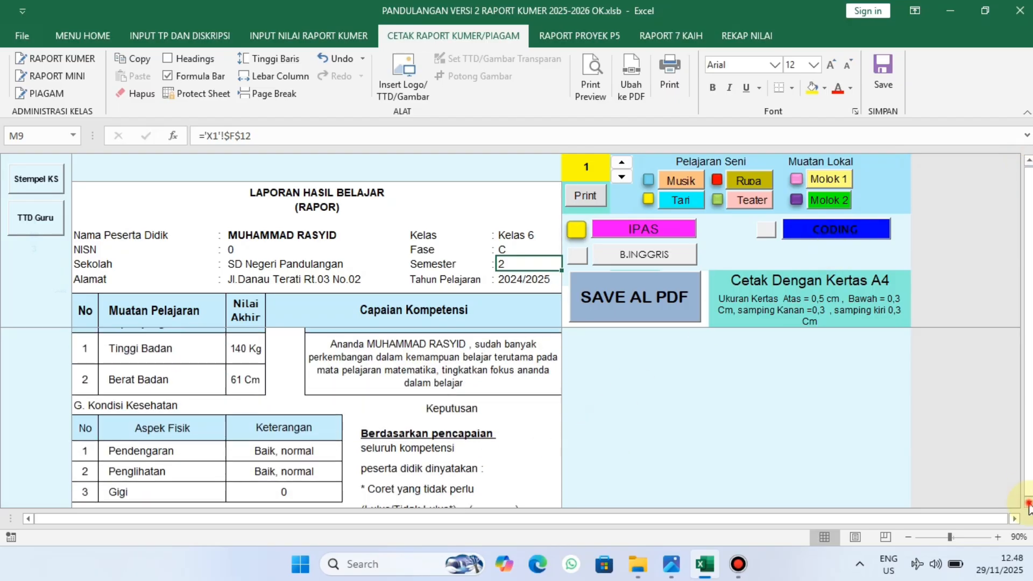
{"action": "left_click", "coordinate": [1029, 505]}
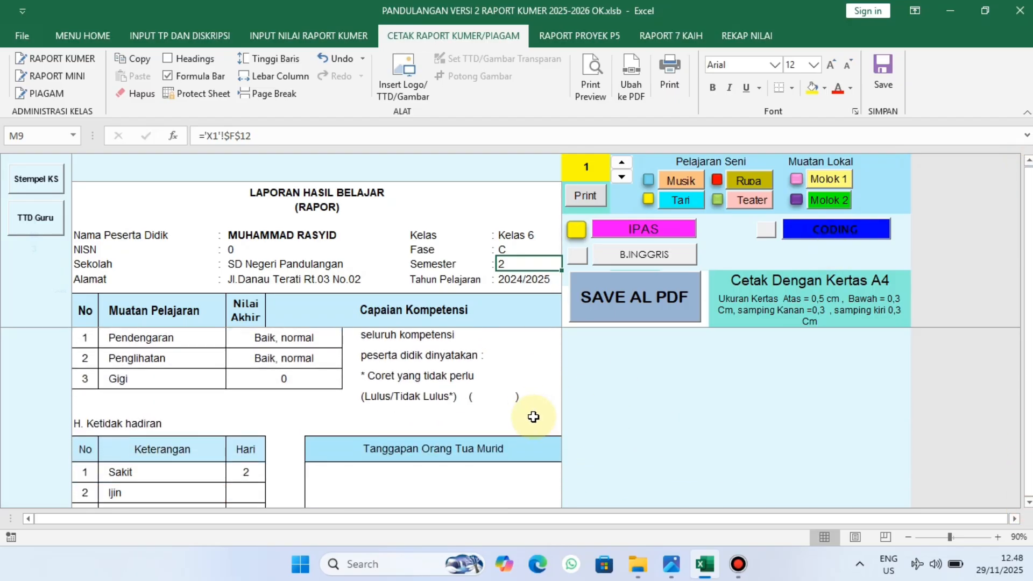
{"action": "left_click", "coordinate": [1029, 161]}
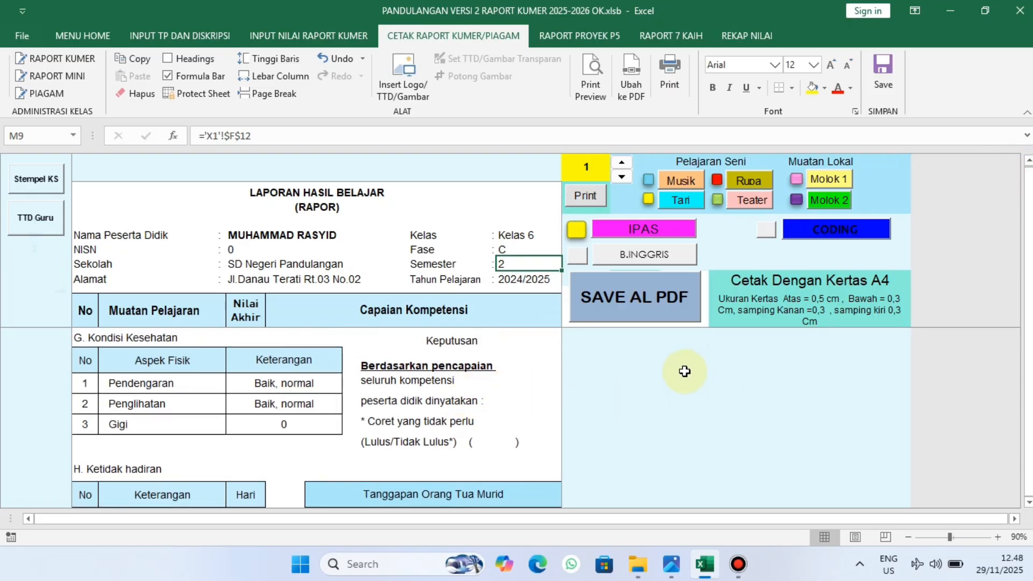
{"action": "left_click", "coordinate": [630, 306]}
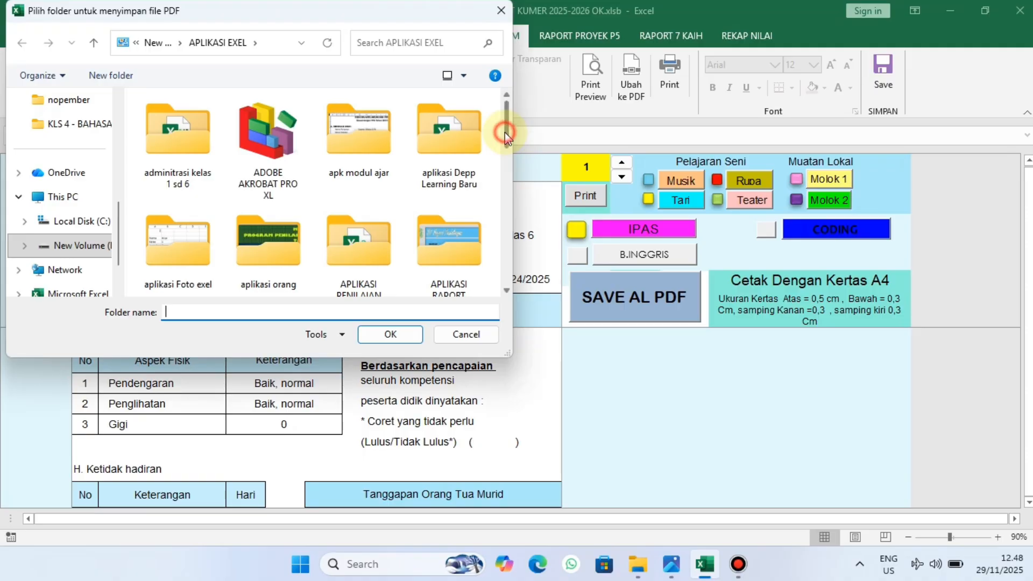
{"action": "left_click_drag", "start_coordinate": [505, 133], "coordinate": [501, 311]}
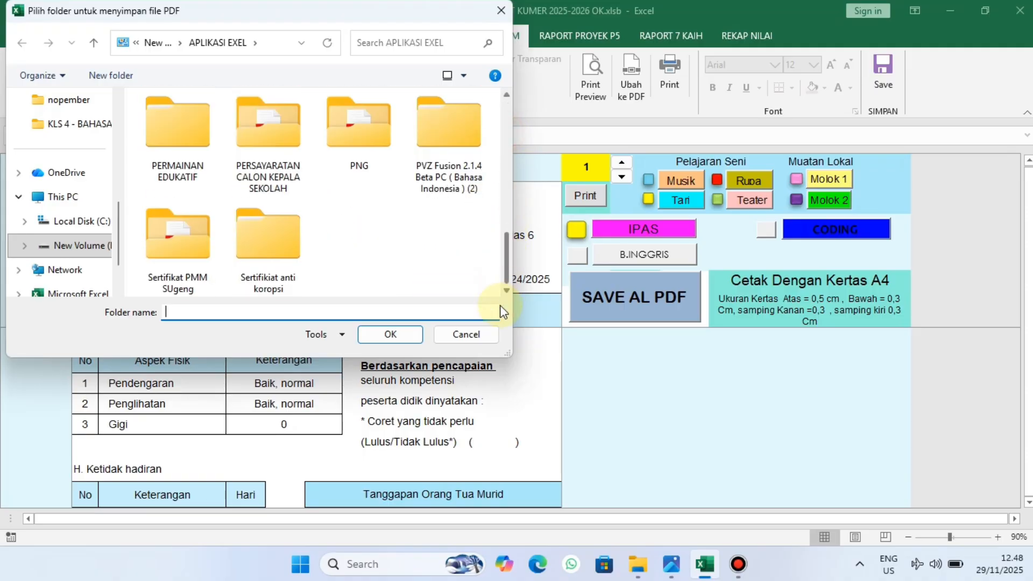
{"action": "left_click", "coordinate": [501, 11]}
{"action": "left_click", "coordinate": [576, 332]}
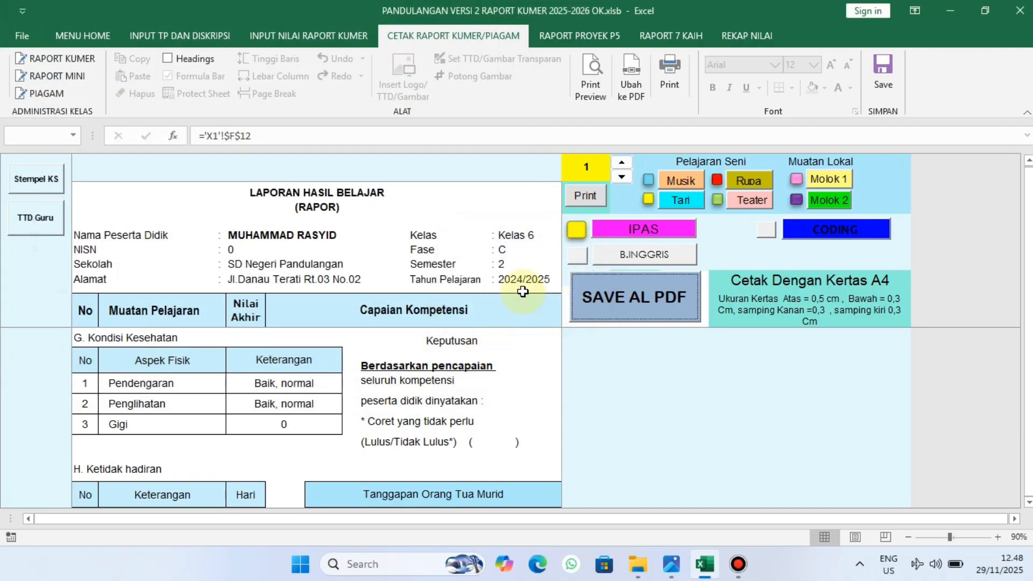
Step: Save all the students' report cards as PDF files in the APLIKASI EXEL folder
{"action": "left_click", "coordinate": [621, 299]}
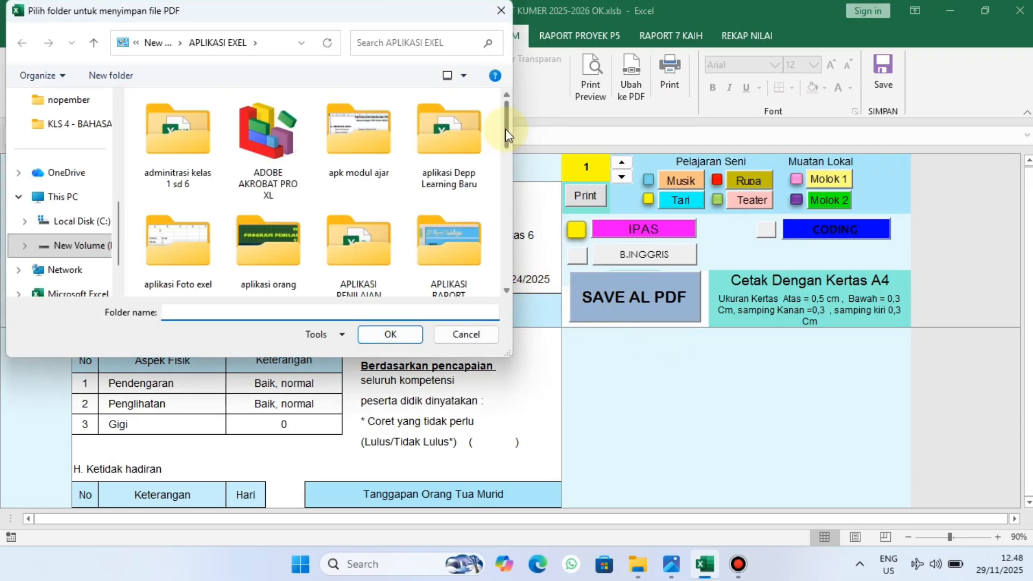
{"action": "left_click_drag", "start_coordinate": [505, 128], "coordinate": [502, 285]}
{"action": "left_click", "coordinate": [390, 334]}
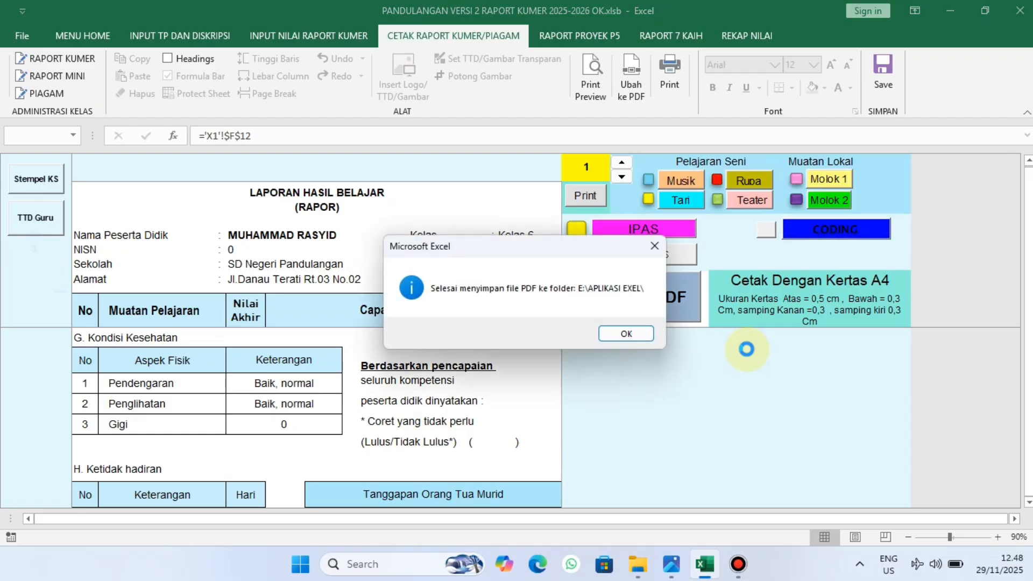
{"action": "left_click", "coordinate": [624, 334]}
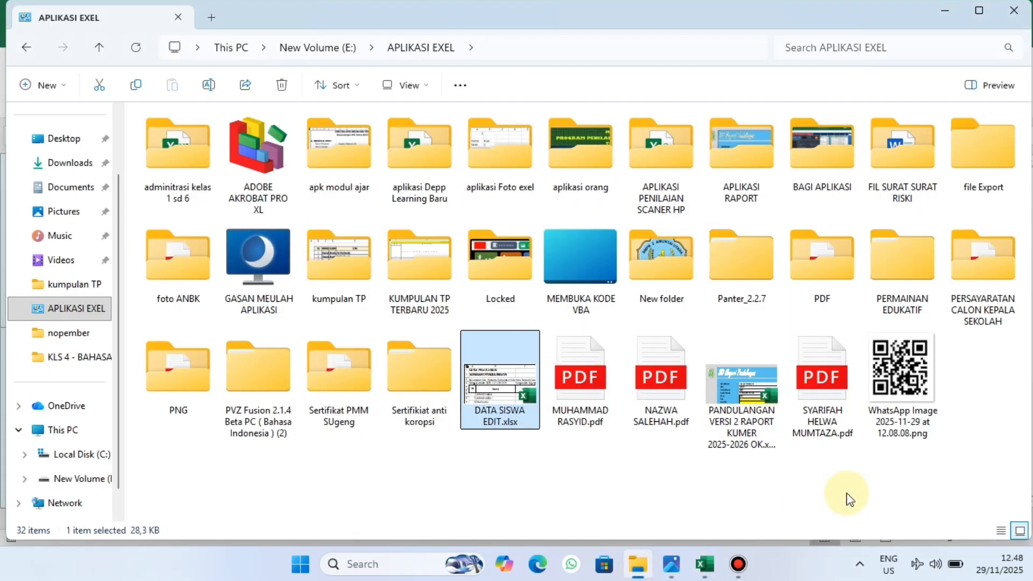
Step: Switch to File Explorer, open the first student's saved PDF report and check its subject tables, closing it when finished
{"action": "left_click", "coordinate": [581, 415]}
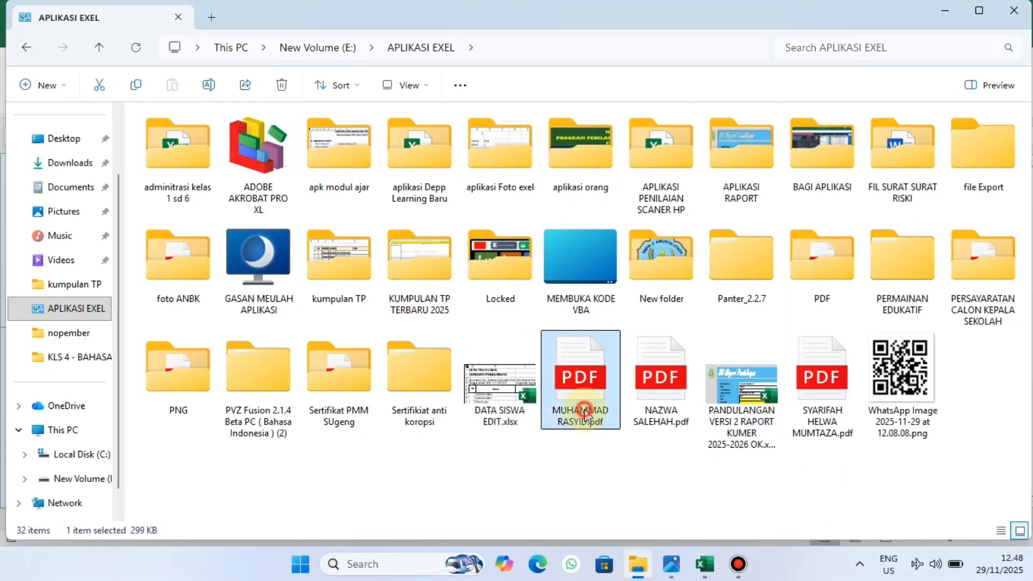
{"action": "double_click", "coordinate": [566, 384]}
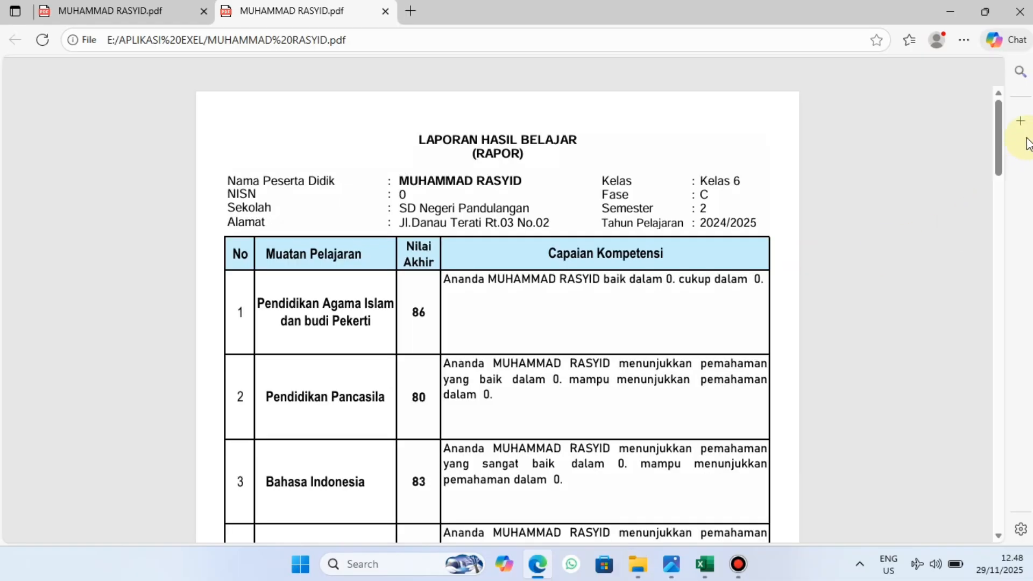
{"action": "mouse_move", "coordinate": [999, 143]}
{"action": "left_mouse_down"}
{"action": "mouse_move", "coordinate": [1025, 567]}
{"action": "mouse_move", "coordinate": [1024, 207]}
{"action": "mouse_move", "coordinate": [1012, 147]}
{"action": "left_mouse_up"}
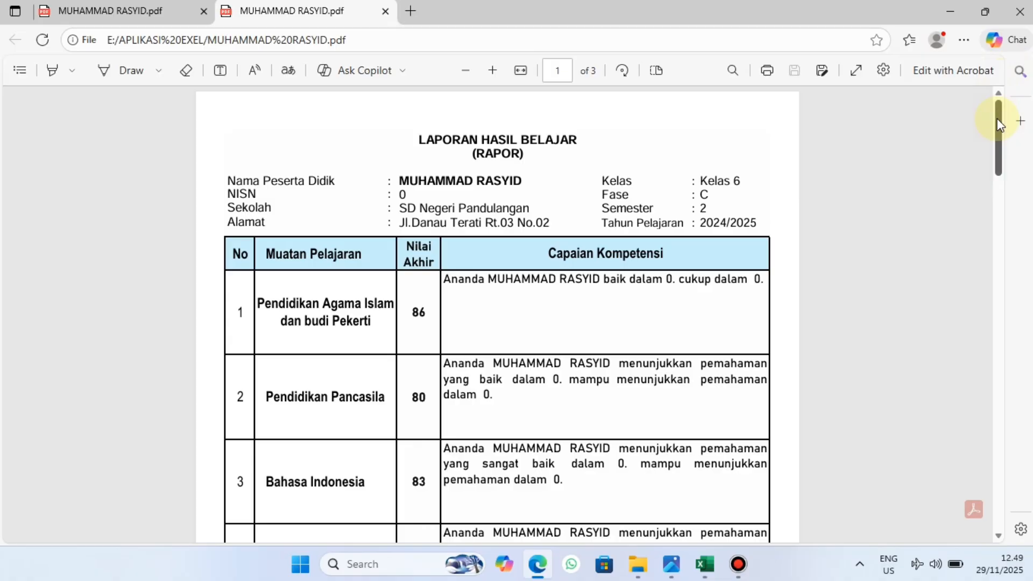
{"action": "left_click_drag", "start_coordinate": [996, 121], "coordinate": [1010, 300]}
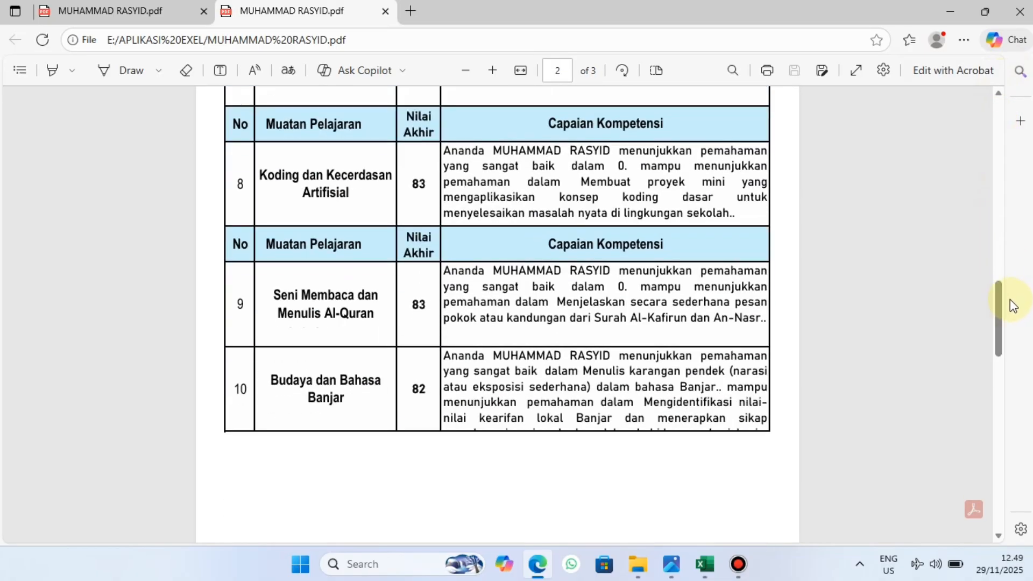
{"action": "left_click", "coordinate": [1018, 12]}
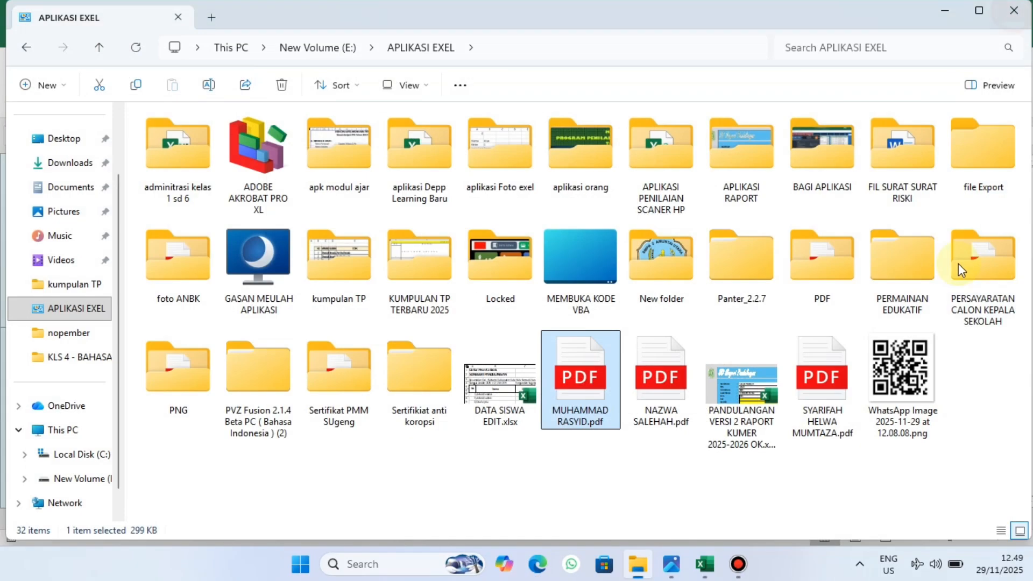
Step: Switch back to Excel, review the school data sheet and reopen the printable Raport Kumer
{"action": "left_click", "coordinate": [705, 564]}
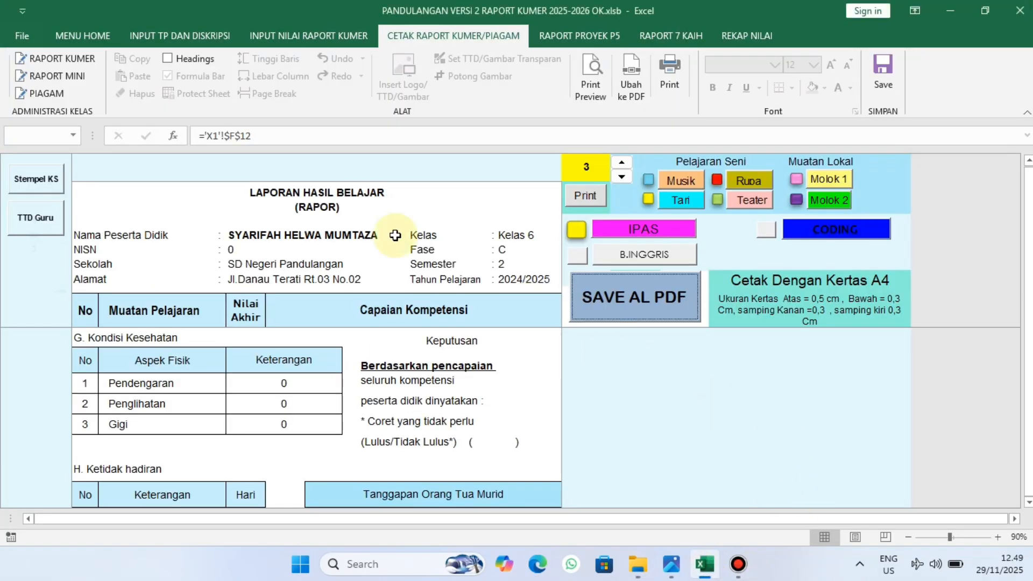
{"action": "left_click", "coordinate": [72, 39]}
{"action": "left_click", "coordinate": [54, 58]}
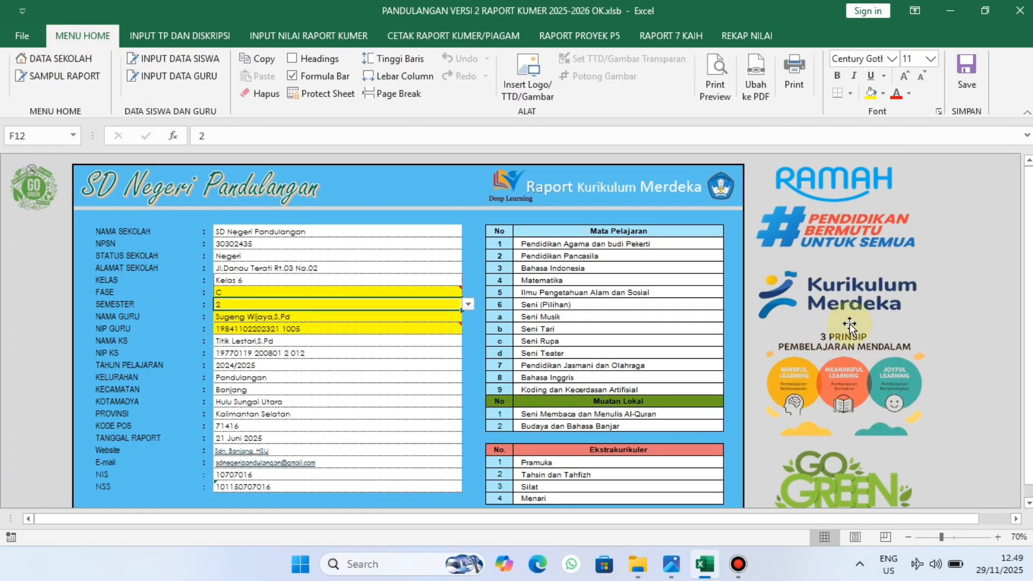
{"action": "left_click", "coordinate": [1027, 502]}
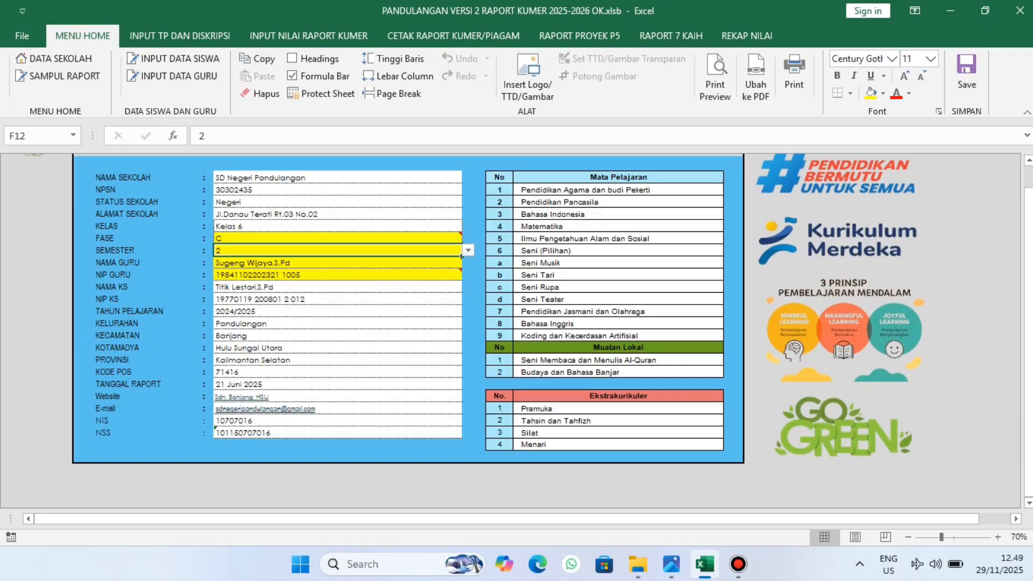
{"action": "scroll", "coordinate": [1029, 385], "scroll_direction": "up", "scroll_amount": 1}
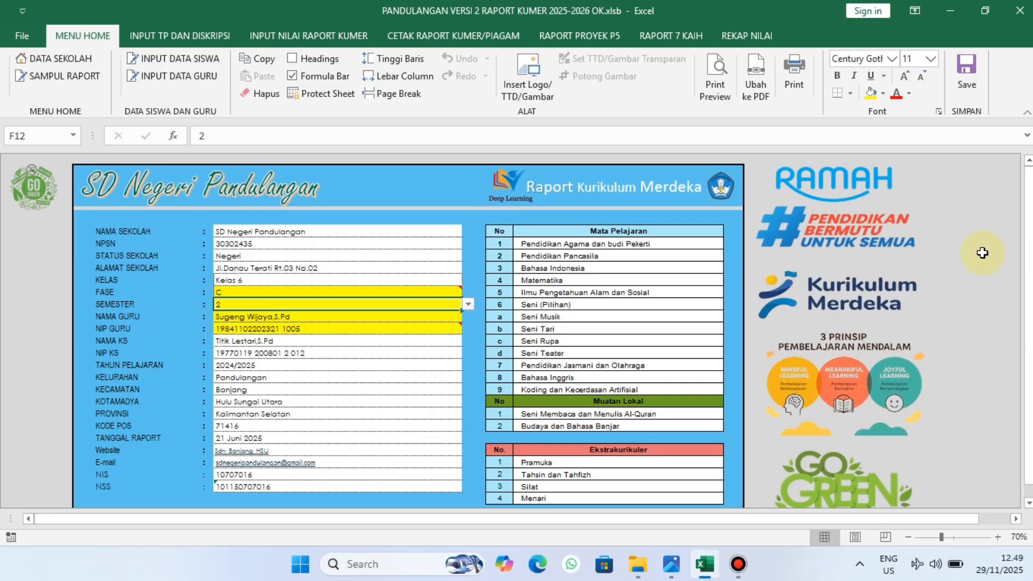
{"action": "left_click", "coordinate": [466, 36]}
{"action": "left_click", "coordinate": [32, 60]}
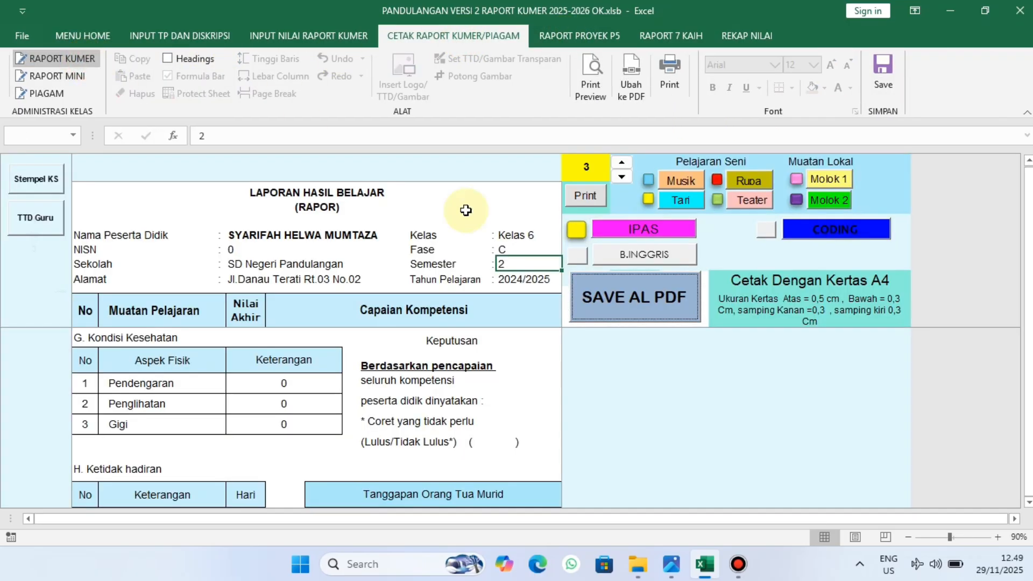
Step: Open the Raport Mini and show Seni Rupa, Seni Teater, Seni Tari and Seni Musik in its subject table
{"action": "left_click", "coordinate": [62, 80]}
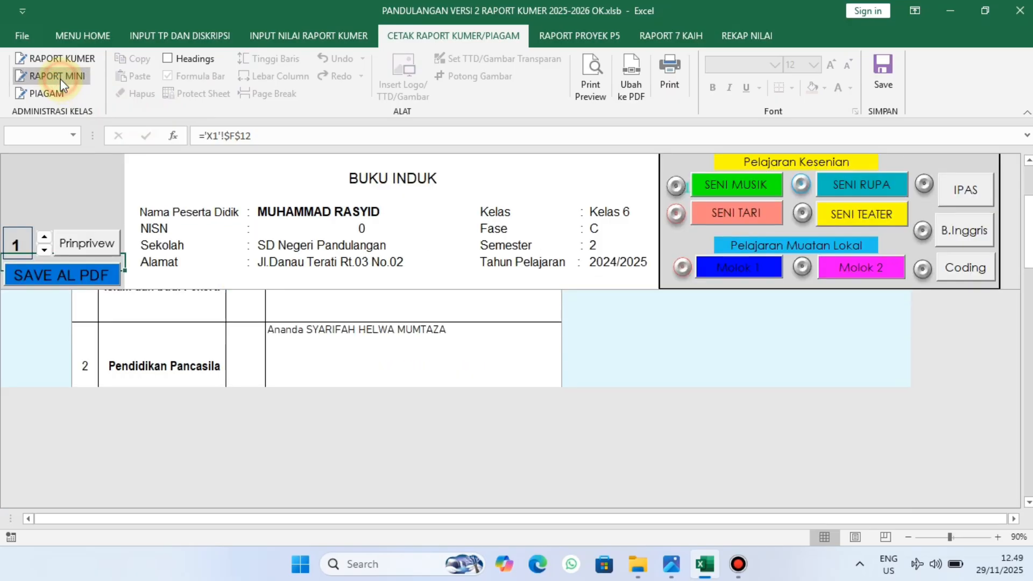
{"action": "scroll", "coordinate": [1029, 234], "scroll_direction": "up", "scroll_amount": 2}
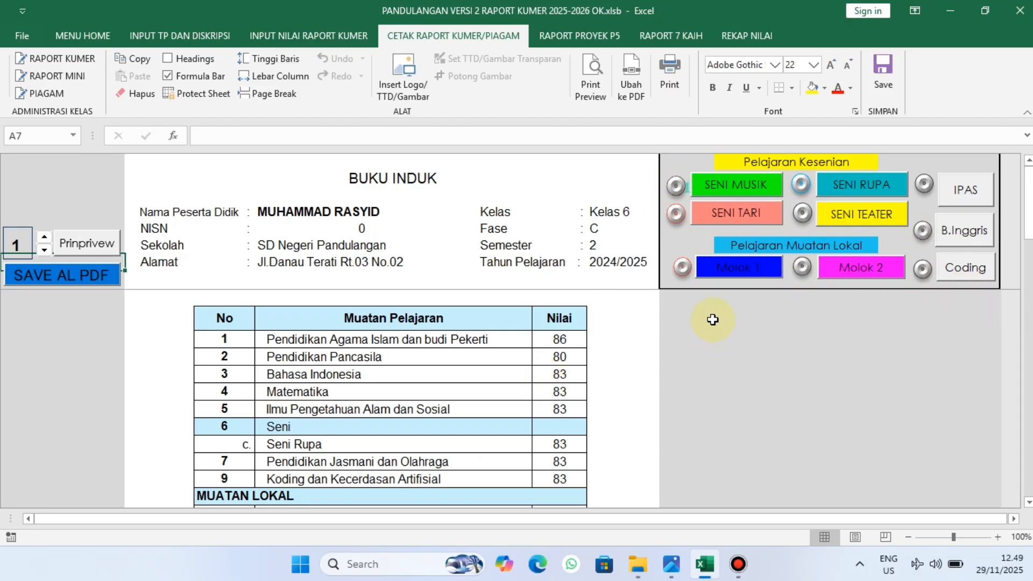
{"action": "left_click", "coordinate": [801, 184]}
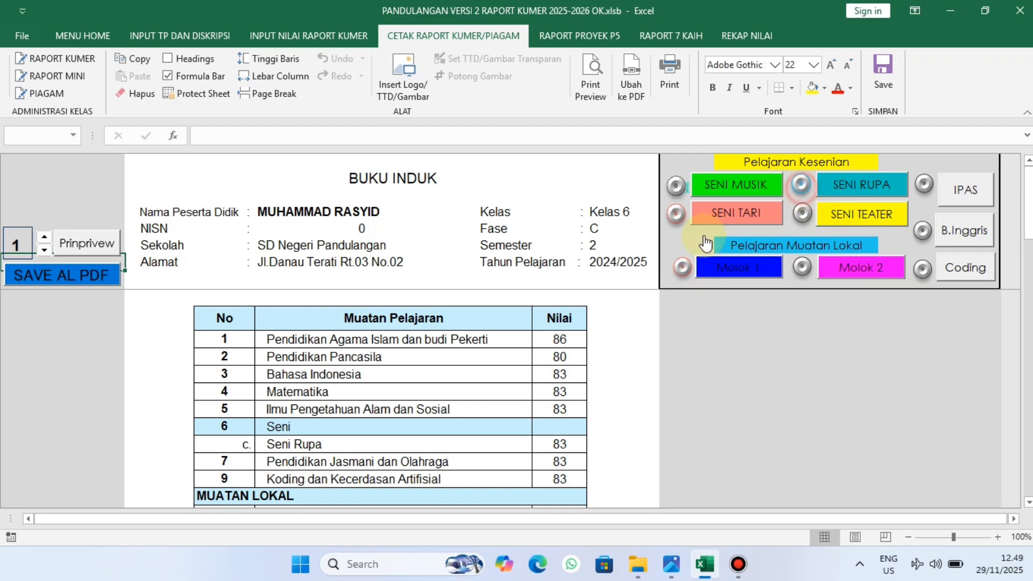
{"action": "left_click", "coordinate": [848, 189]}
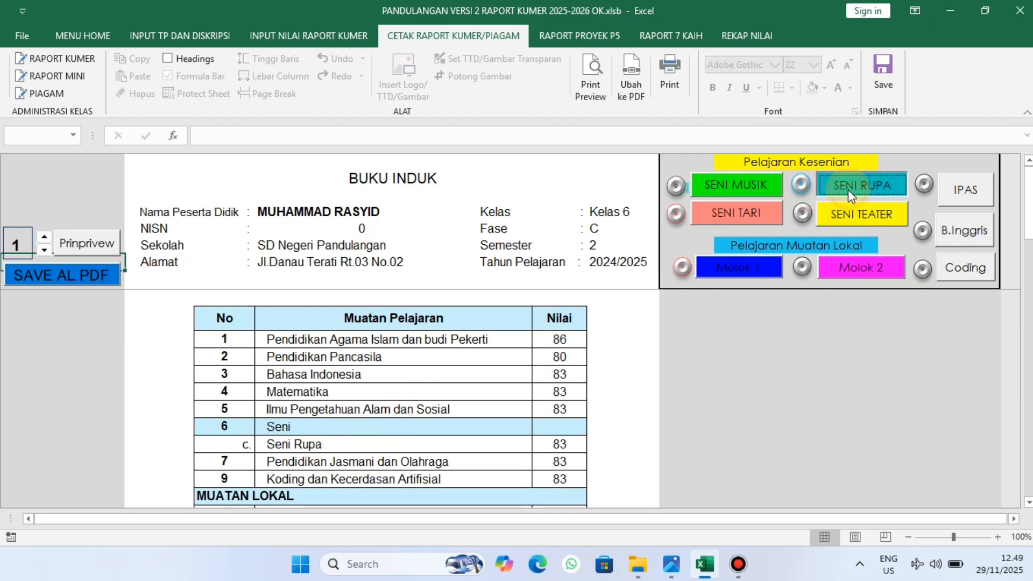
{"action": "left_click", "coordinate": [852, 218]}
{"action": "left_click", "coordinate": [738, 212]}
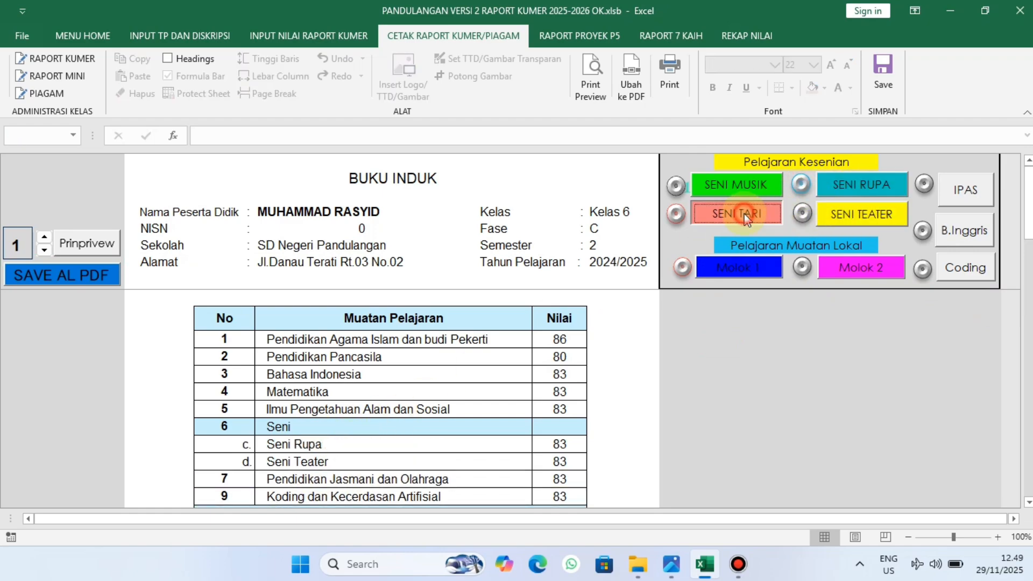
{"action": "left_click", "coordinate": [738, 188]}
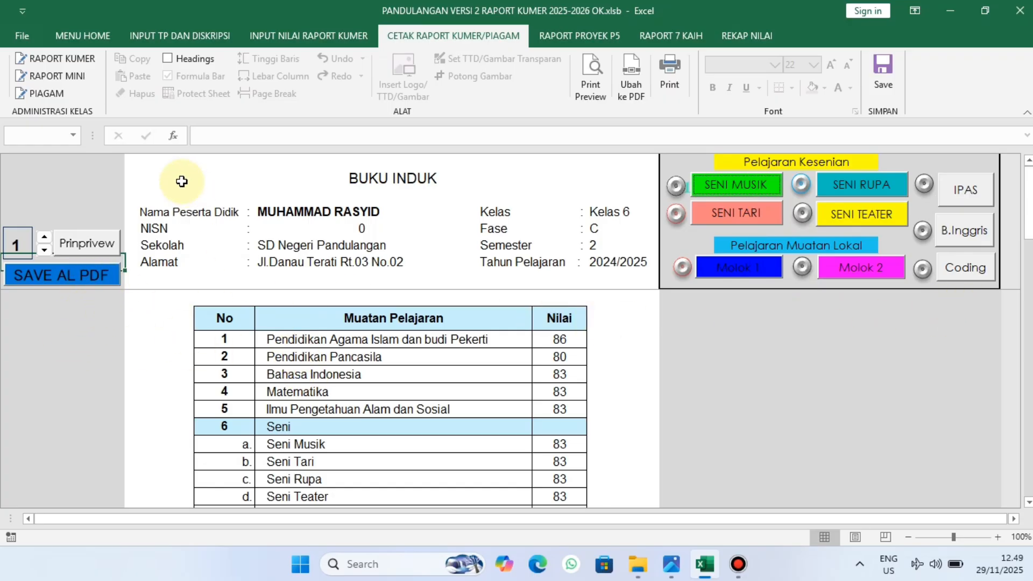
Step: Open the Piagam certificate and check its award text, stamp and signatures in the print preview
{"action": "left_click", "coordinate": [48, 95]}
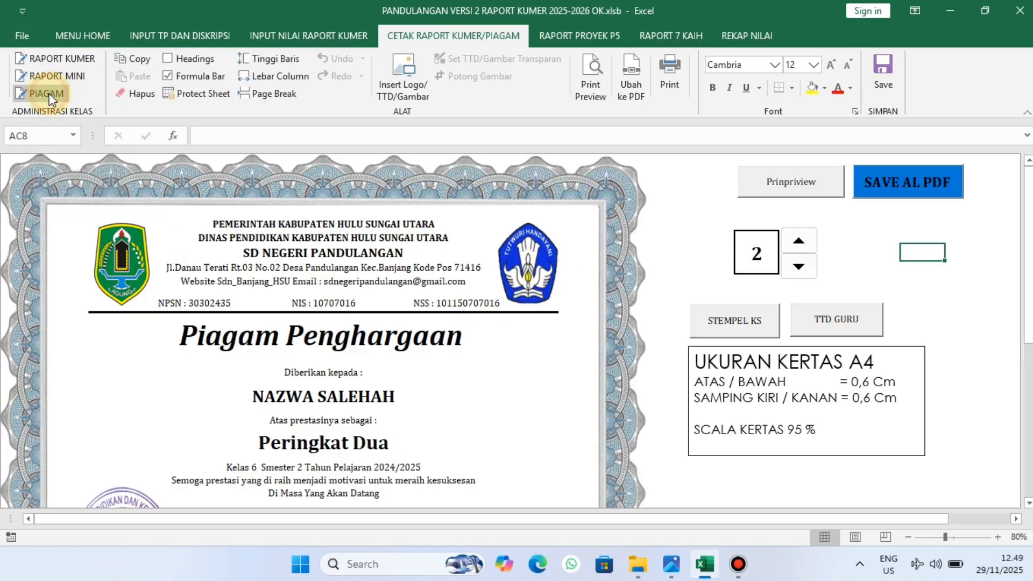
{"action": "mouse_move", "coordinate": [1029, 232]}
{"action": "left_mouse_down"}
{"action": "mouse_move", "coordinate": [1029, 315]}
{"action": "mouse_move", "coordinate": [1029, 231]}
{"action": "left_mouse_up"}
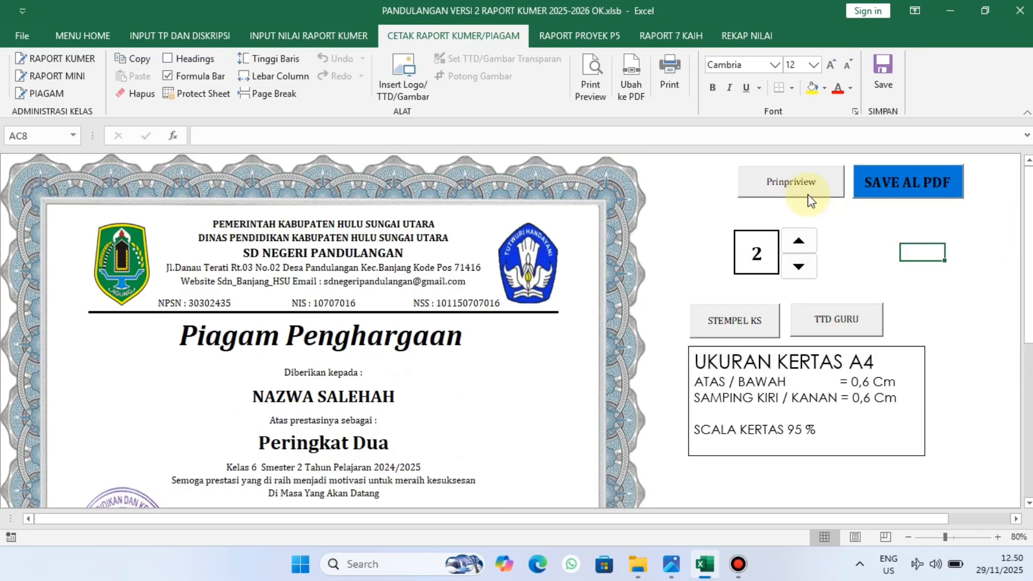
{"action": "left_click", "coordinate": [791, 182]}
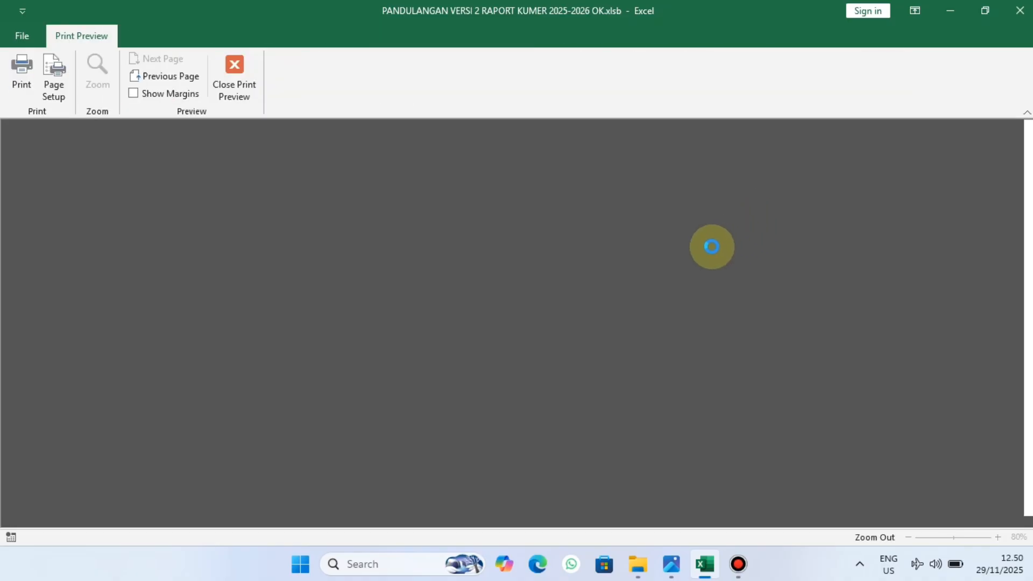
{"action": "left_click", "coordinate": [615, 297]}
{"action": "left_click", "coordinate": [613, 295]}
{"action": "left_click", "coordinate": [612, 294]}
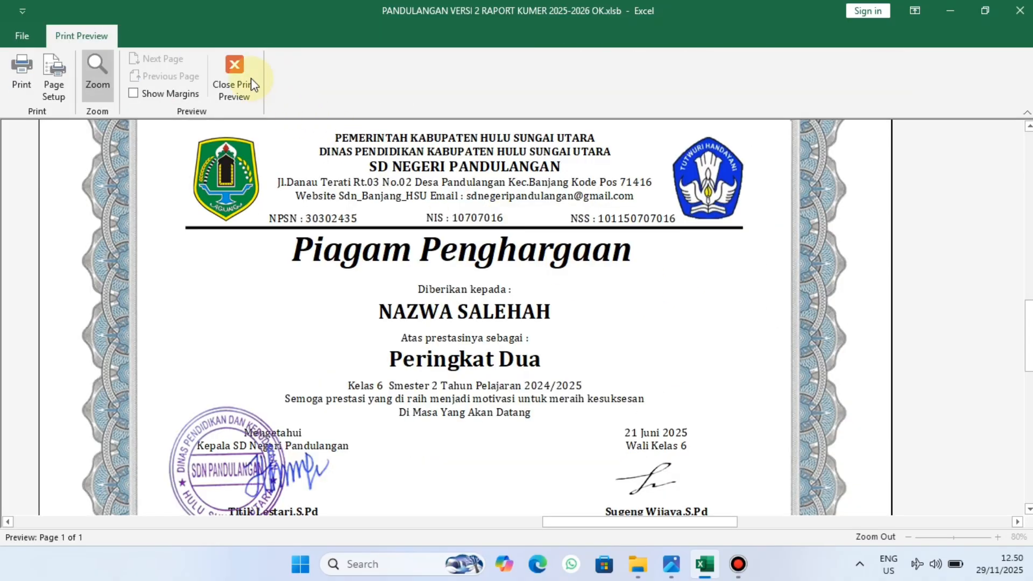
{"action": "left_click", "coordinate": [234, 80]}
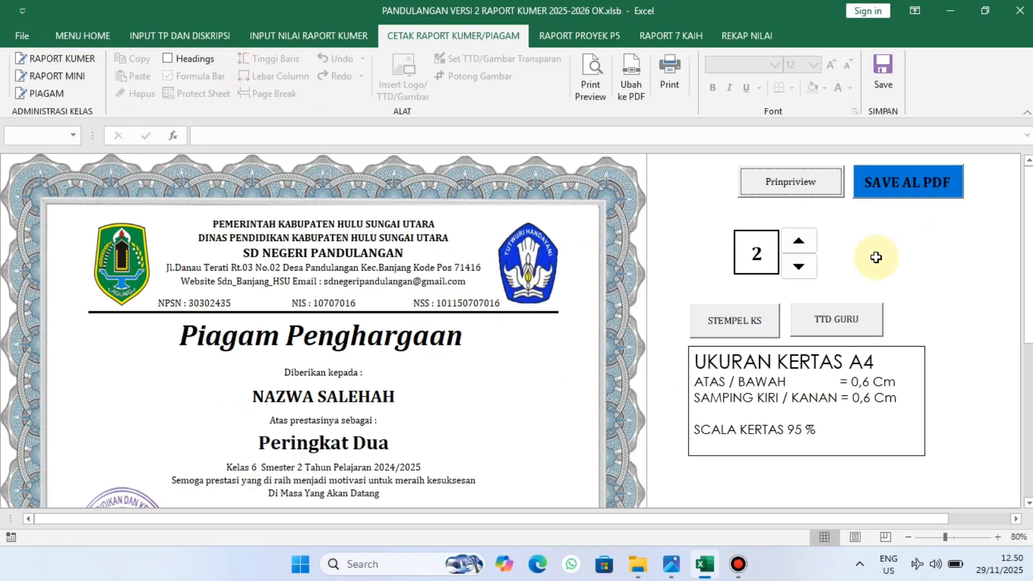
Step: View the Dimensi Proyek 1 input sheet and the Raport Proyek 1 report of the P5 project
{"action": "left_click", "coordinate": [569, 38]}
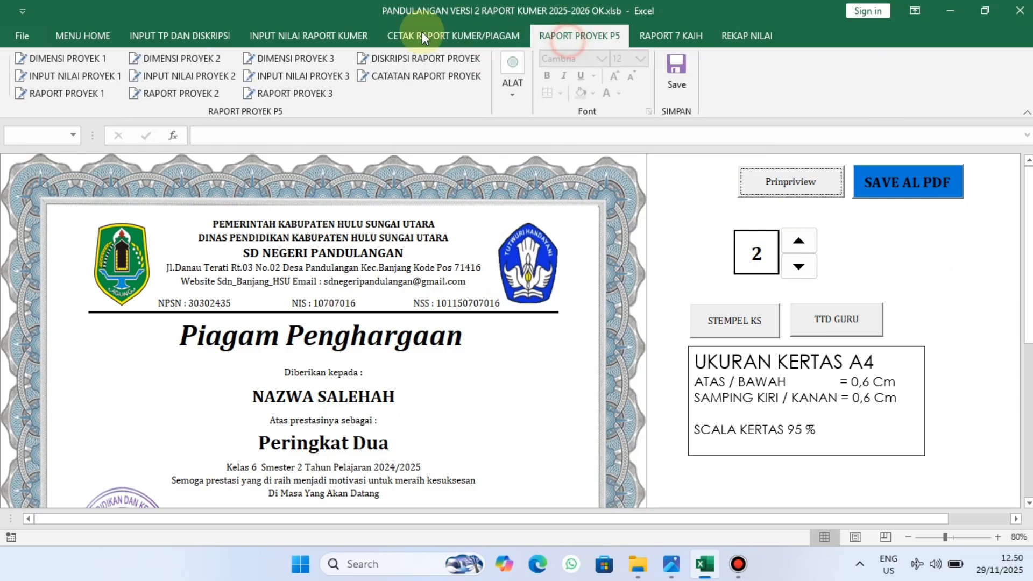
{"action": "left_click", "coordinate": [90, 59]}
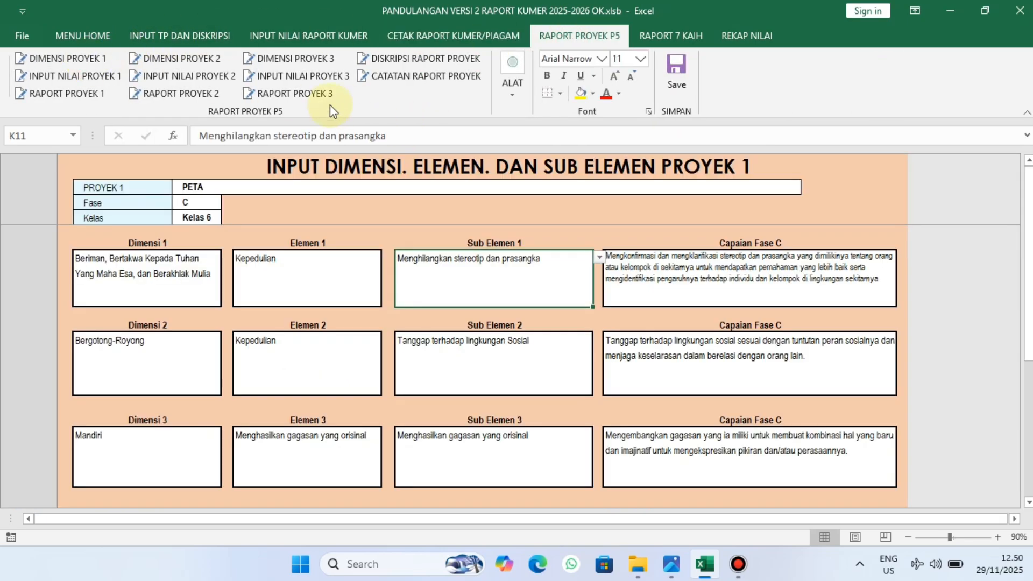
{"action": "left_click", "coordinate": [60, 94]}
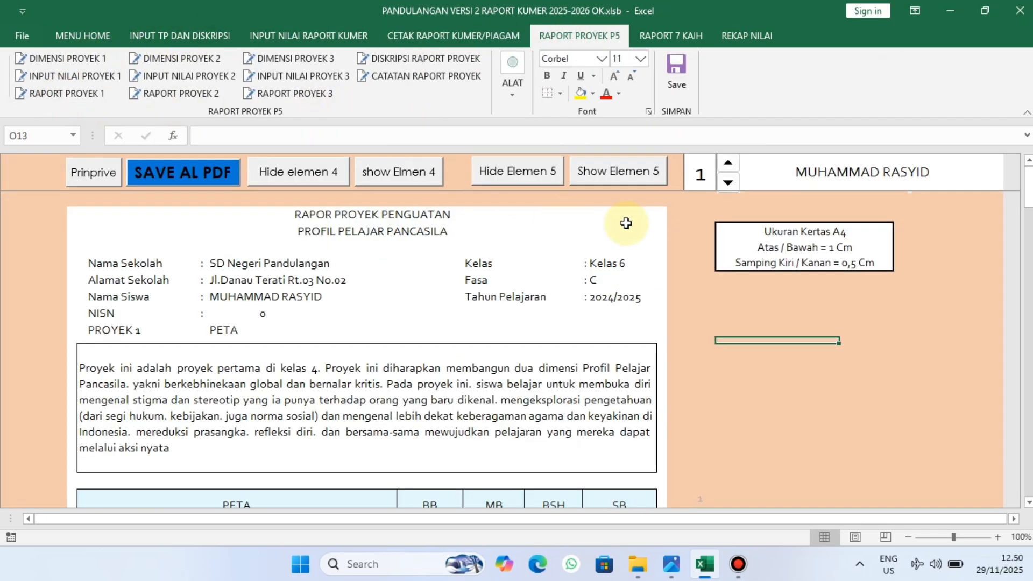
{"action": "left_click_drag", "start_coordinate": [1027, 206], "coordinate": [1015, 115]}
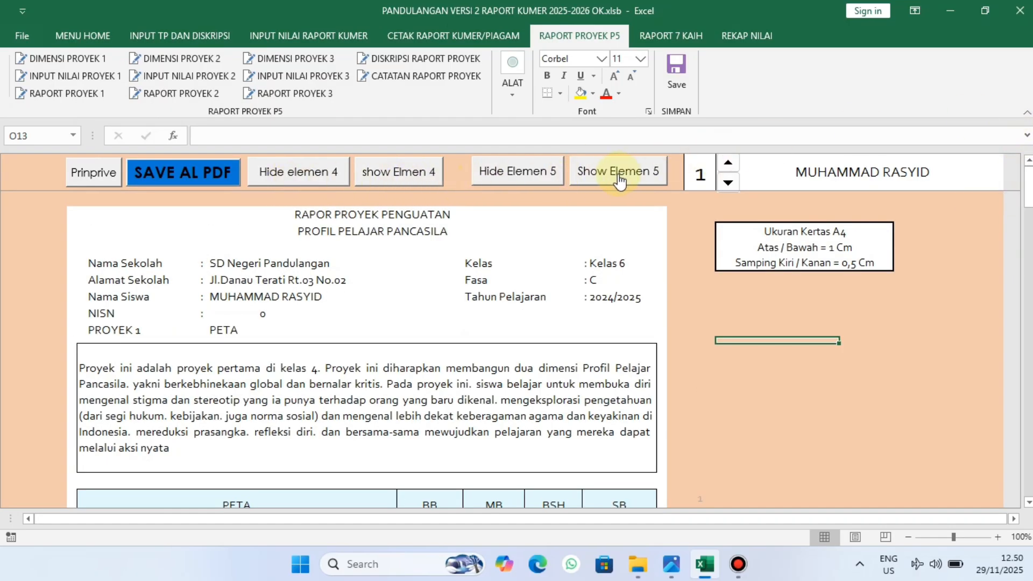
Step: Open the 7 KAIH score input sheet and examine the first student's entries across the habit columns
{"action": "left_click", "coordinate": [654, 33]}
{"action": "left_click", "coordinate": [63, 59]}
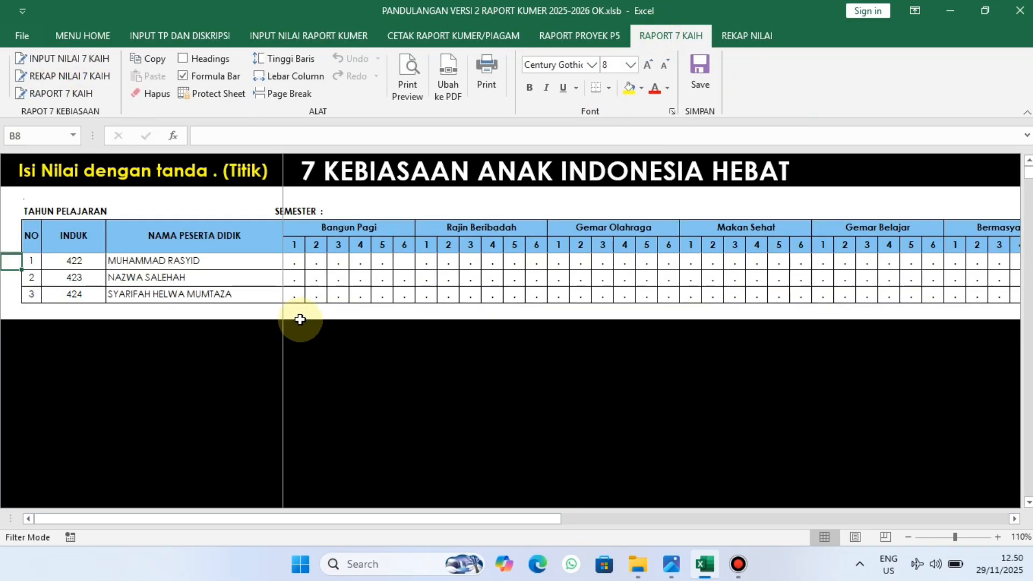
{"action": "left_click", "coordinate": [312, 263]}
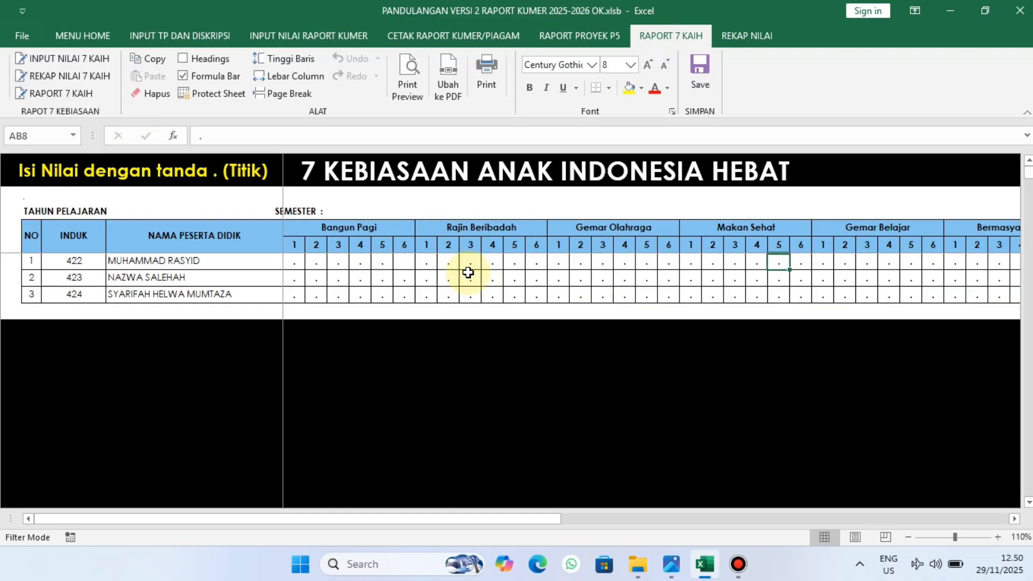
{"action": "key", "text": "Right"}
{"action": "key", "text": "Right"}
{"action": "key", "text": "Right"}
{"action": "key", "text": "Right"}
{"action": "key", "text": "Right"}
{"action": "key", "text": "Right"}
{"action": "key", "text": "Right"}
{"action": "key", "text": "Right"}
{"action": "key", "text": "Right"}
{"action": "key", "text": "Right"}
{"action": "key", "text": "Right"}
{"action": "key", "text": "Right"}
{"action": "key", "text": "Right"}
{"action": "key", "text": "Right"}
{"action": "key", "text": "Right"}
{"action": "key", "text": "Right"}
{"action": "key", "text": "Right"}
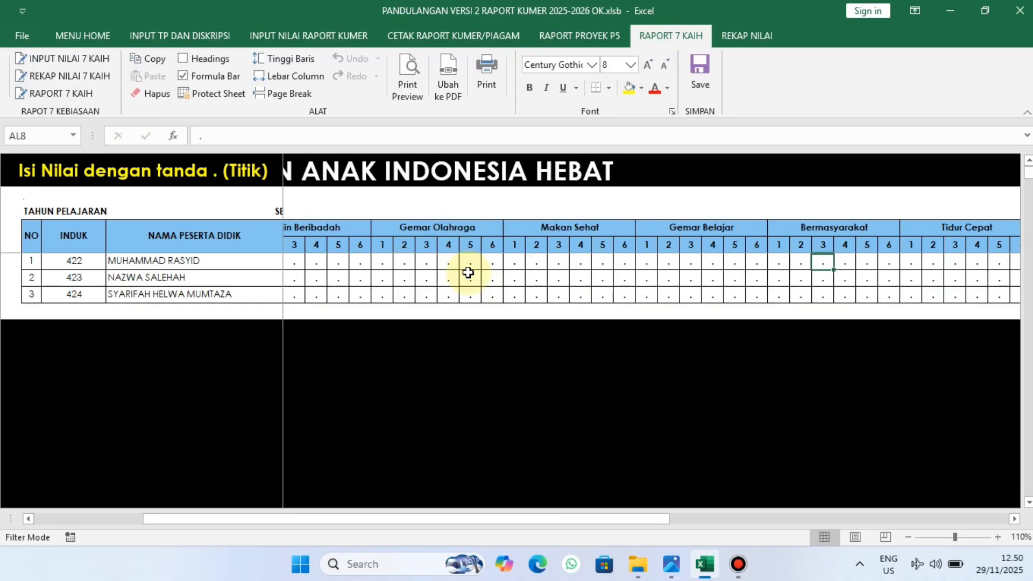
{"action": "key", "text": "Home"}
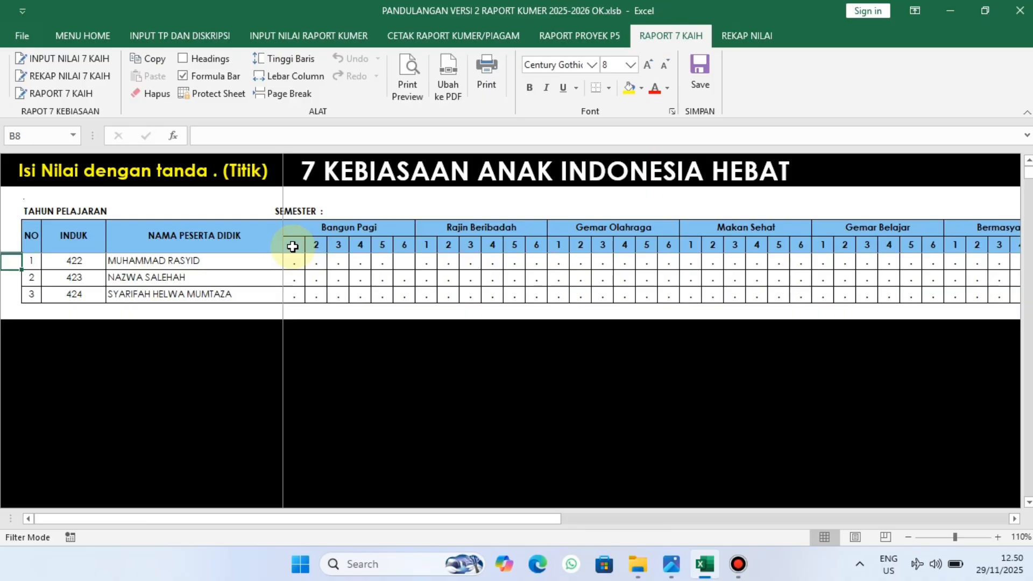
Step: Enter a dot for the first student in column 6 of Bangun Pagi on the 7 KAIH score sheet
{"action": "left_click", "coordinate": [300, 258]}
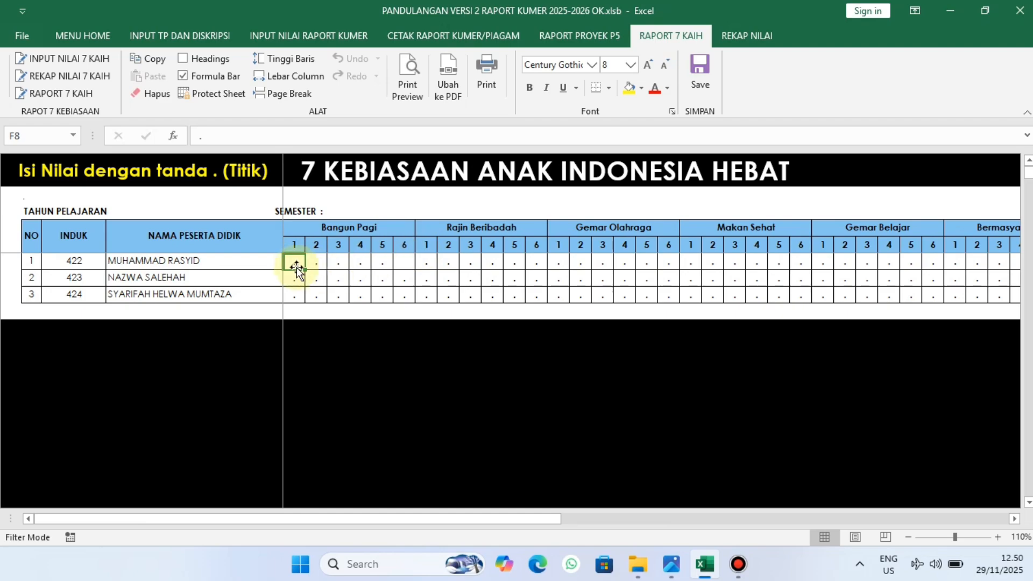
{"action": "mouse_move", "coordinate": [295, 263]}
{"action": "left_mouse_down"}
{"action": "mouse_move", "coordinate": [383, 258]}
{"action": "mouse_move", "coordinate": [290, 270]}
{"action": "mouse_move", "coordinate": [297, 263]}
{"action": "left_mouse_up"}
{"action": "left_click", "coordinate": [406, 263]}
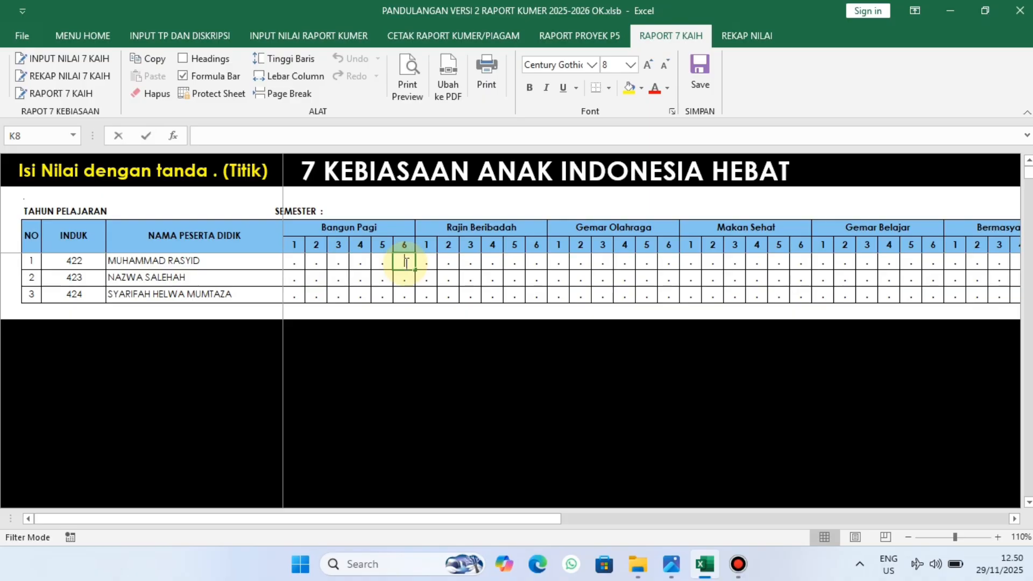
{"action": "type", "text": "."}
{"action": "key", "text": "Return"}
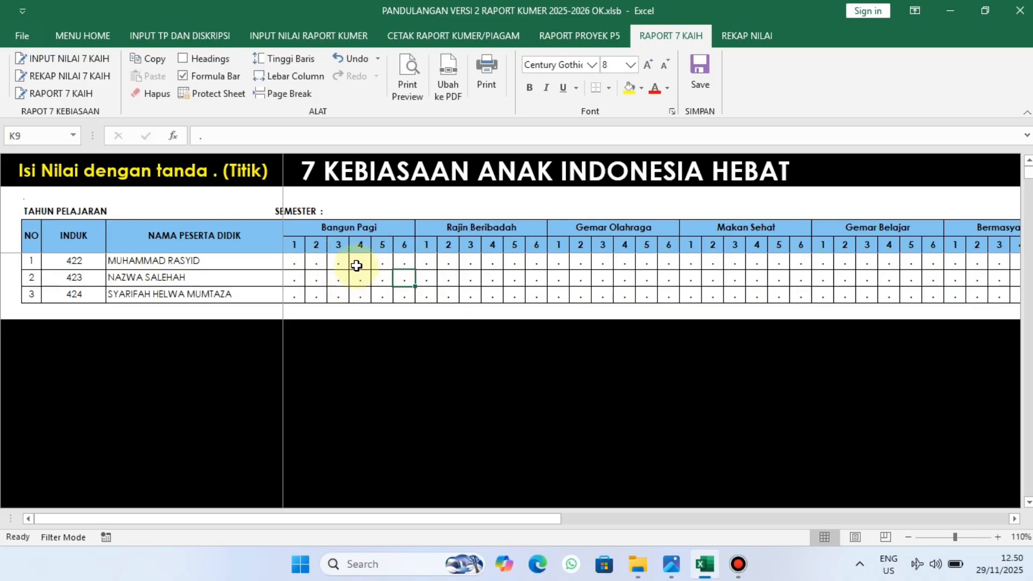
{"action": "left_click", "coordinate": [514, 262]}
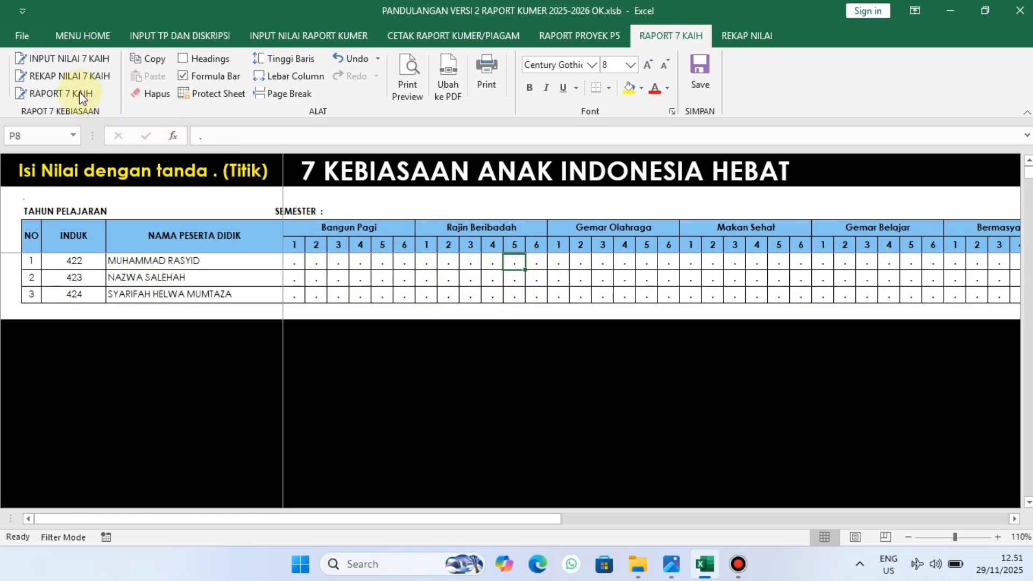
Step: Open the 7 KAIH score recap and set Standar Nilai Terendah to 7
{"action": "left_click", "coordinate": [63, 83]}
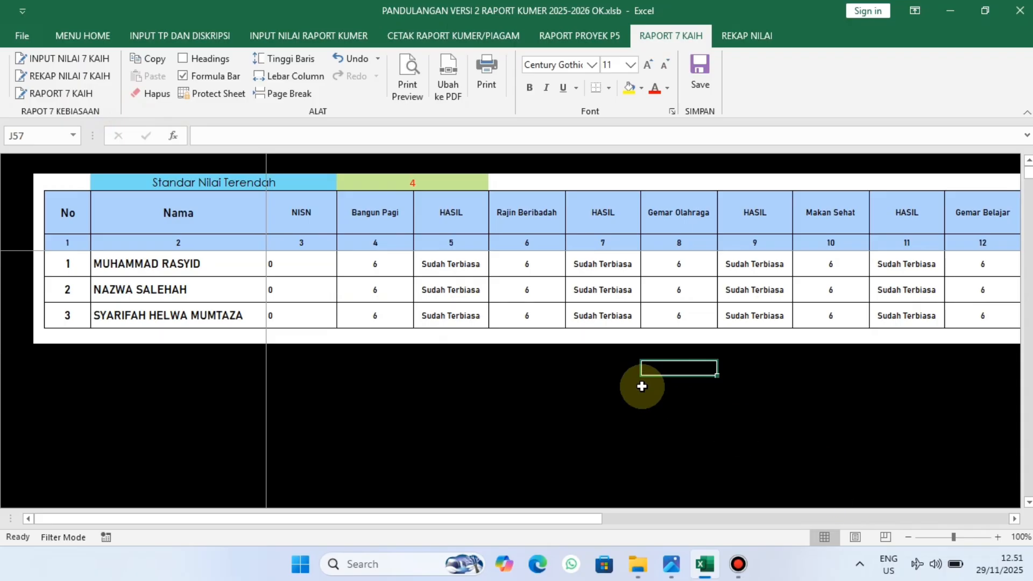
{"action": "left_click", "coordinate": [407, 184]}
{"action": "key", "text": "Left"}
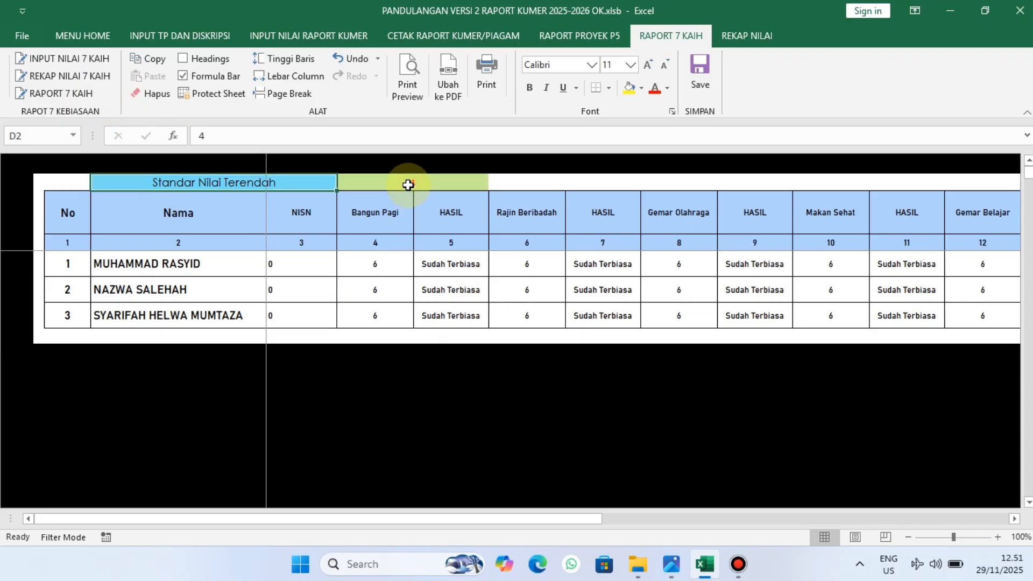
{"action": "key", "text": "Left"}
{"action": "key", "text": "Left"}
{"action": "key", "text": "Right"}
{"action": "key", "text": "Right"}
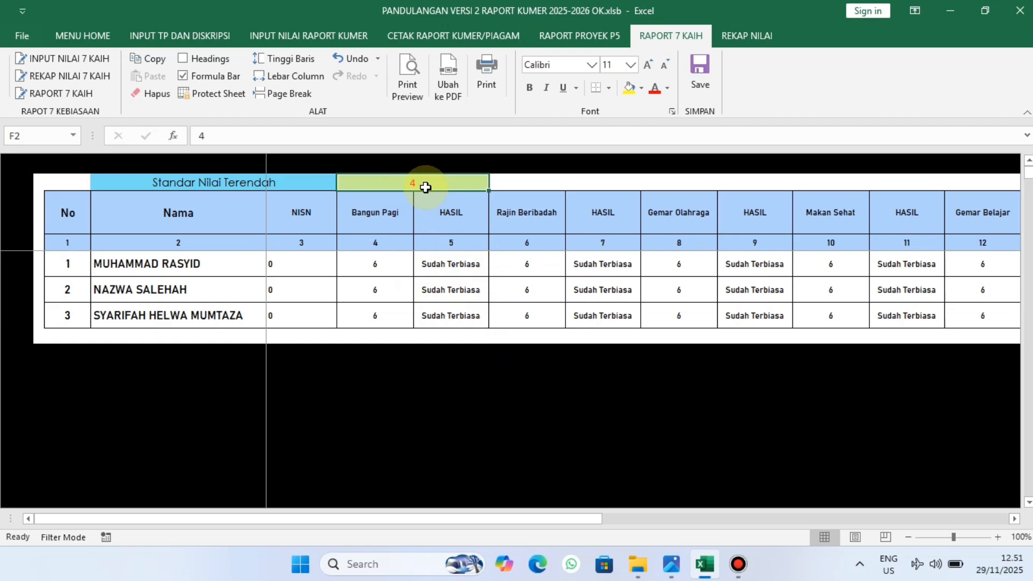
{"action": "key", "text": "BackSpace"}
{"action": "left_click", "coordinate": [472, 420]}
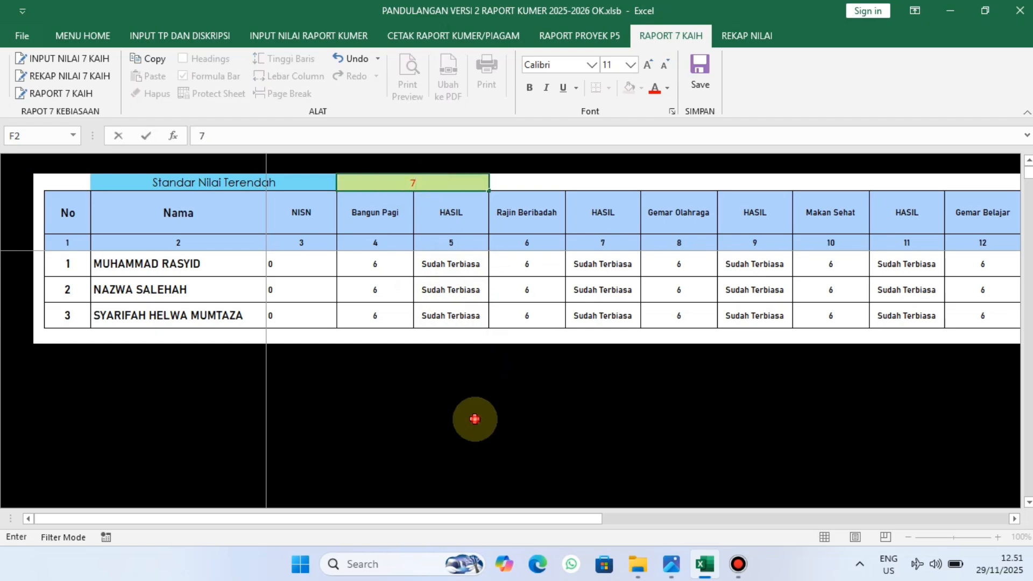
Step: Set Standar Nilai Terendah to 5 in the 7 KAIH score recap
{"action": "left_click", "coordinate": [404, 184]}
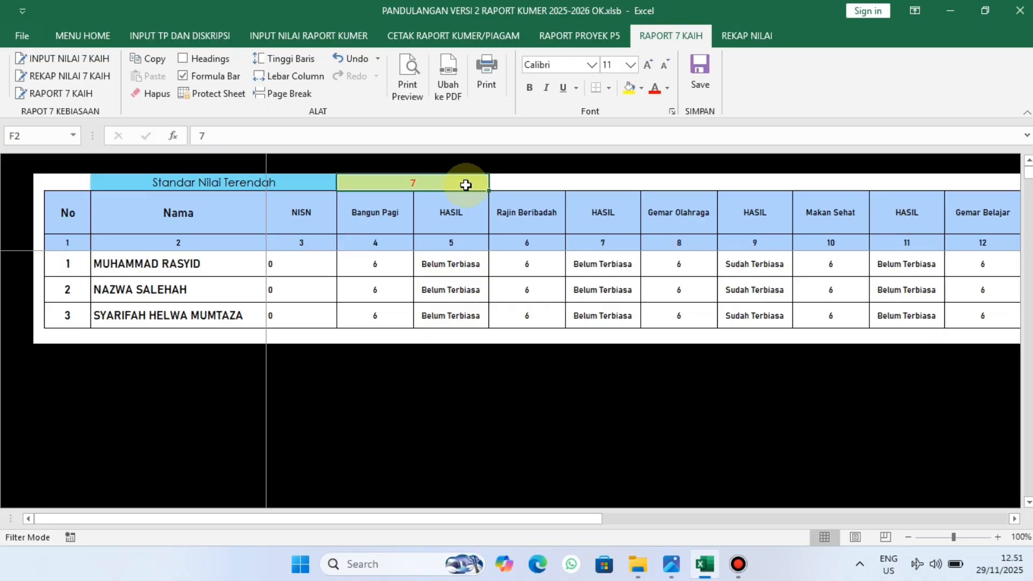
{"action": "type", "text": "5"}
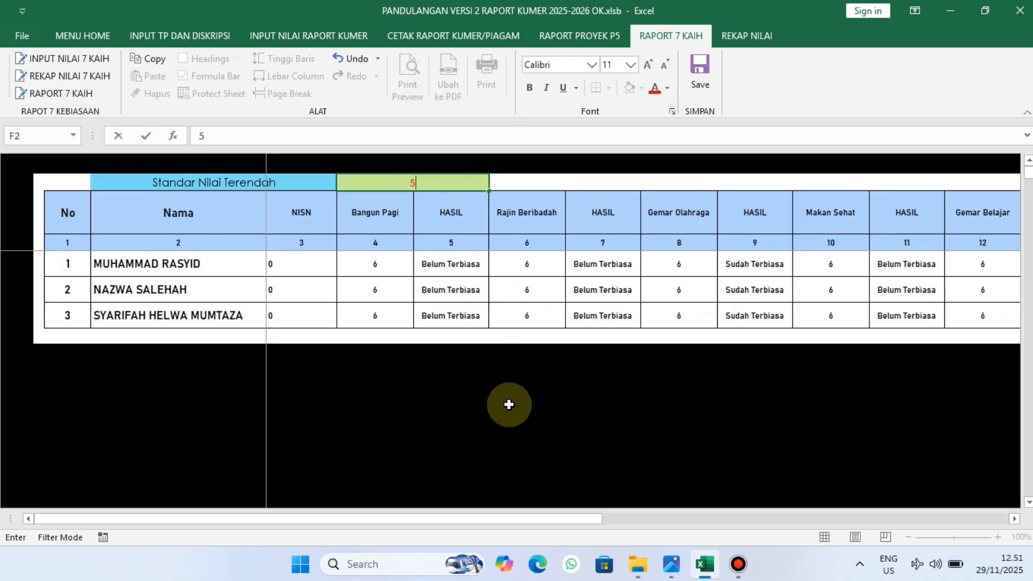
{"action": "left_click", "coordinate": [507, 402]}
{"action": "left_click", "coordinate": [428, 180]}
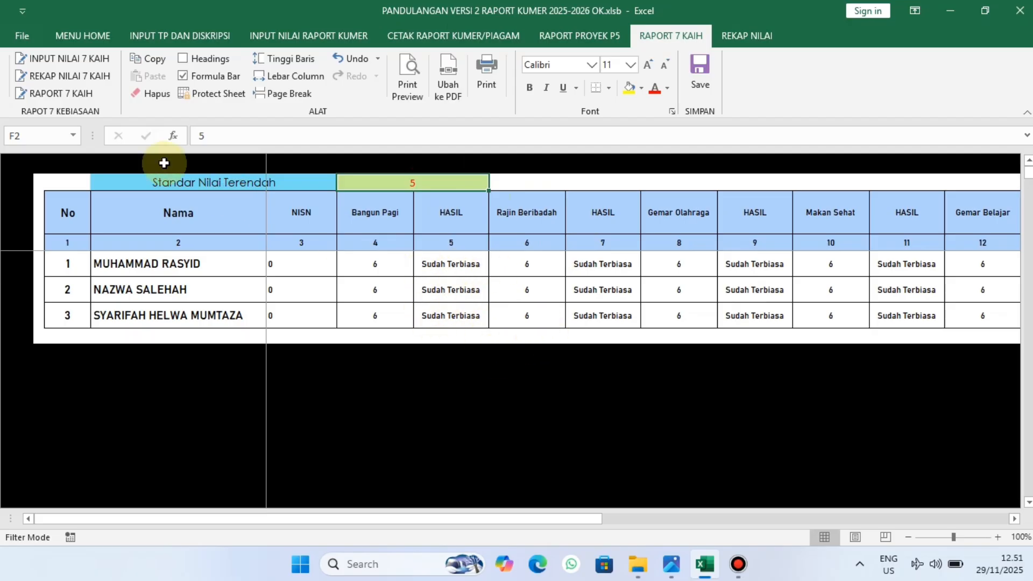
Step: Open the Raport 7 KAIH and view it from the habit results table down to the signature area
{"action": "left_click", "coordinate": [60, 94]}
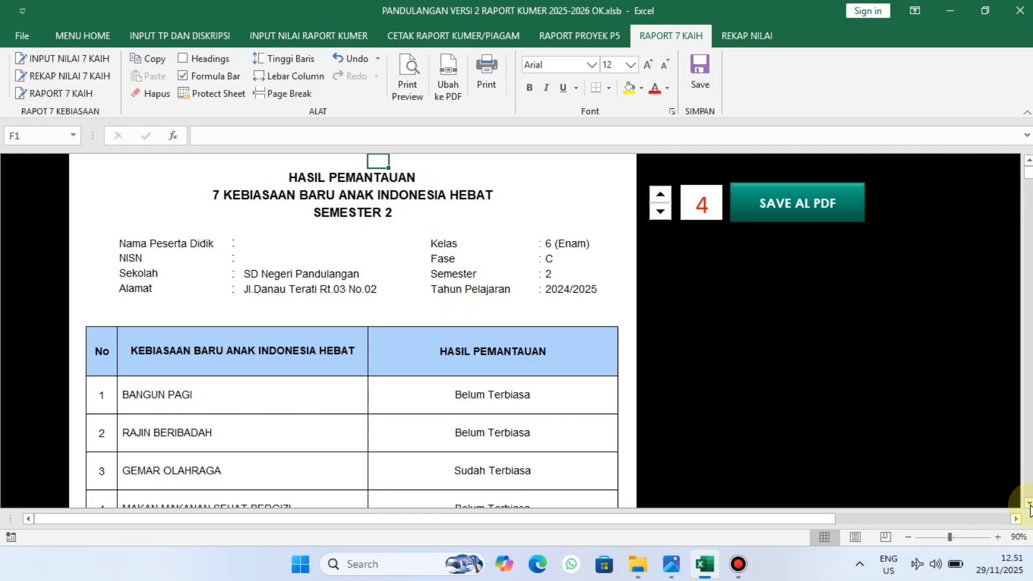
{"action": "scroll", "coordinate": [1029, 506], "scroll_direction": "down", "scroll_amount": 5}
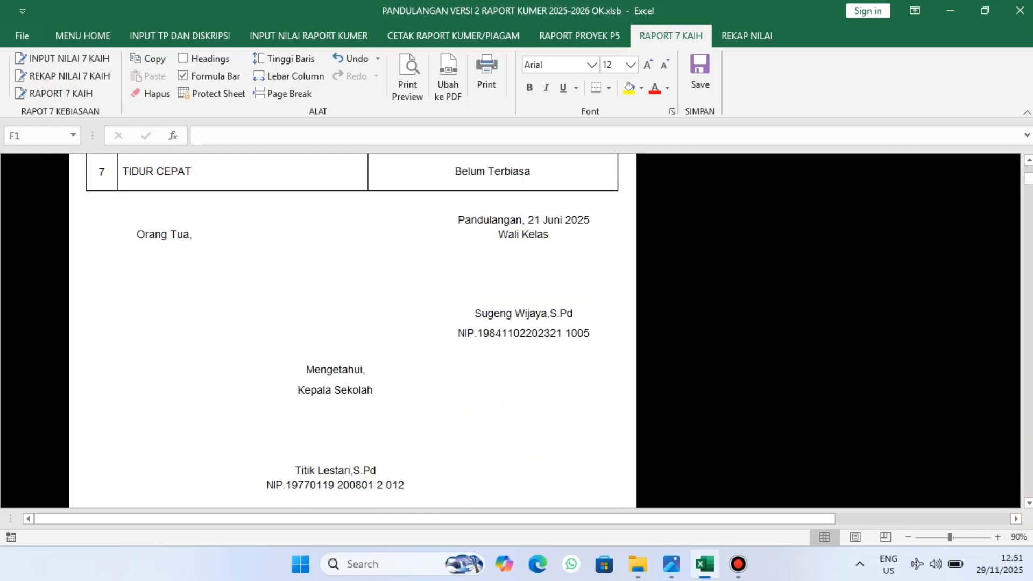
{"action": "scroll", "coordinate": [1028, 173], "scroll_direction": "down", "scroll_amount": 3}
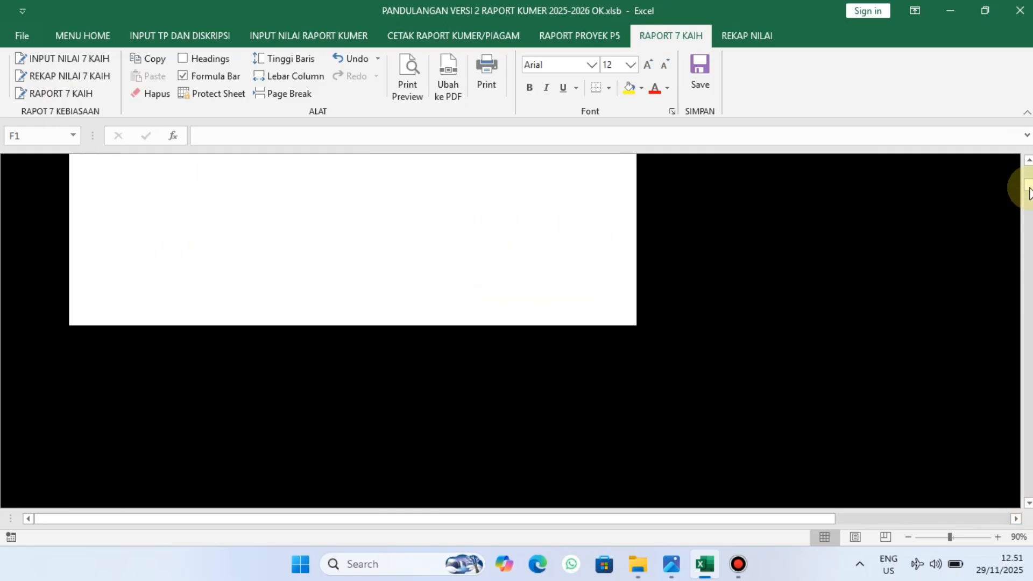
{"action": "left_click_drag", "start_coordinate": [1028, 189], "coordinate": [978, 162]}
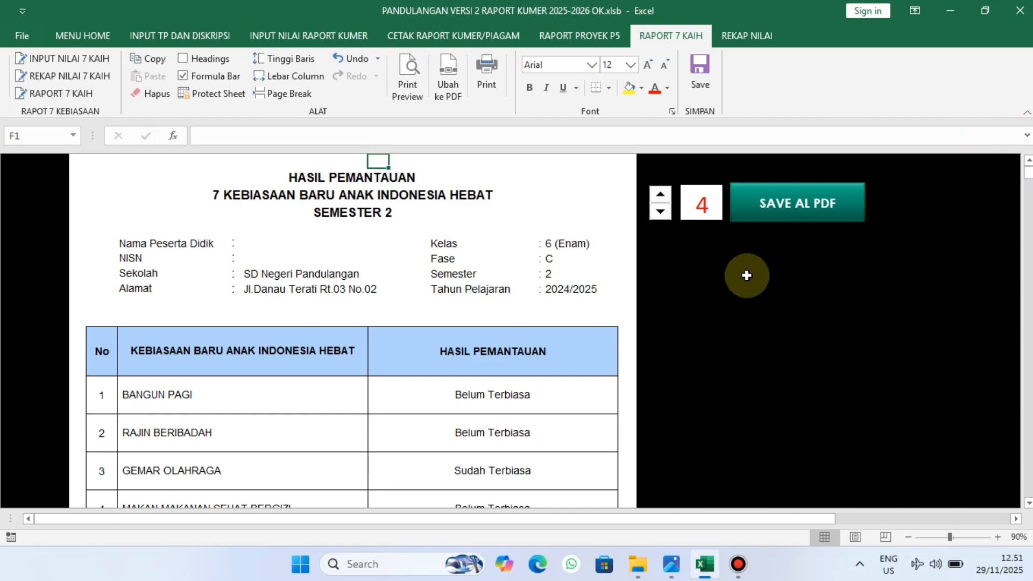
Step: Open the Rekap Nilai sheet and examine the subject score cells of the second and third students
{"action": "left_click", "coordinate": [754, 34]}
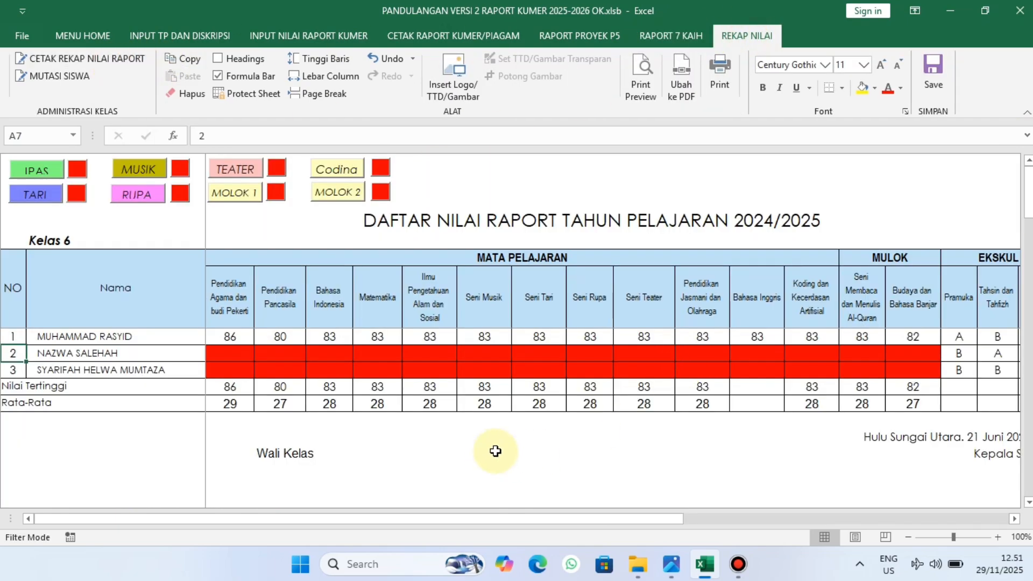
{"action": "left_click", "coordinate": [225, 353]}
{"action": "key", "text": "Right"}
{"action": "key", "text": "Right"}
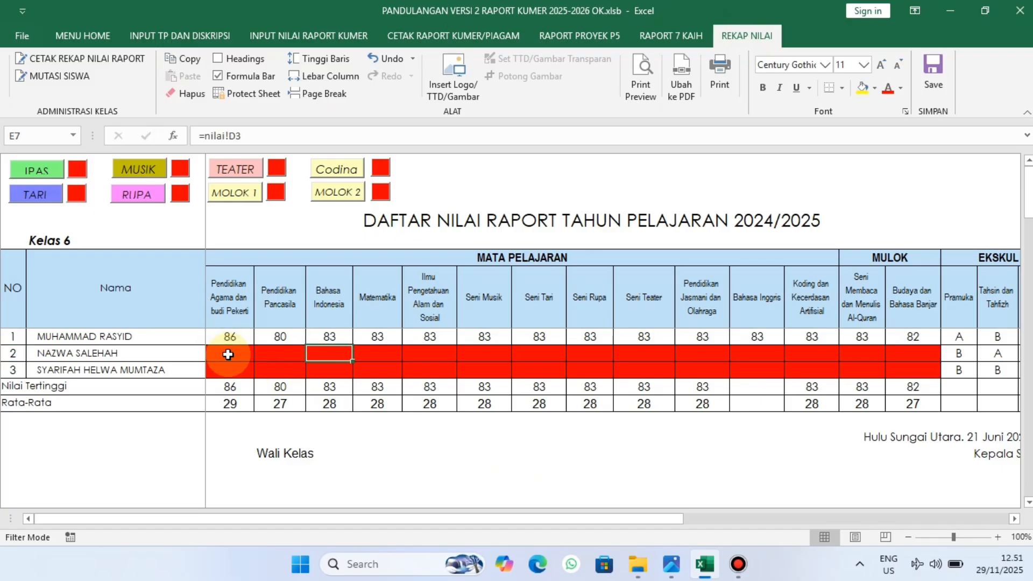
{"action": "key", "text": "Right"}
{"action": "key", "text": "Right"}
{"action": "key", "text": "Right"}
{"action": "key", "text": "Right"}
{"action": "key", "text": "Right"}
{"action": "key", "text": "Right"}
{"action": "key", "text": "Right"}
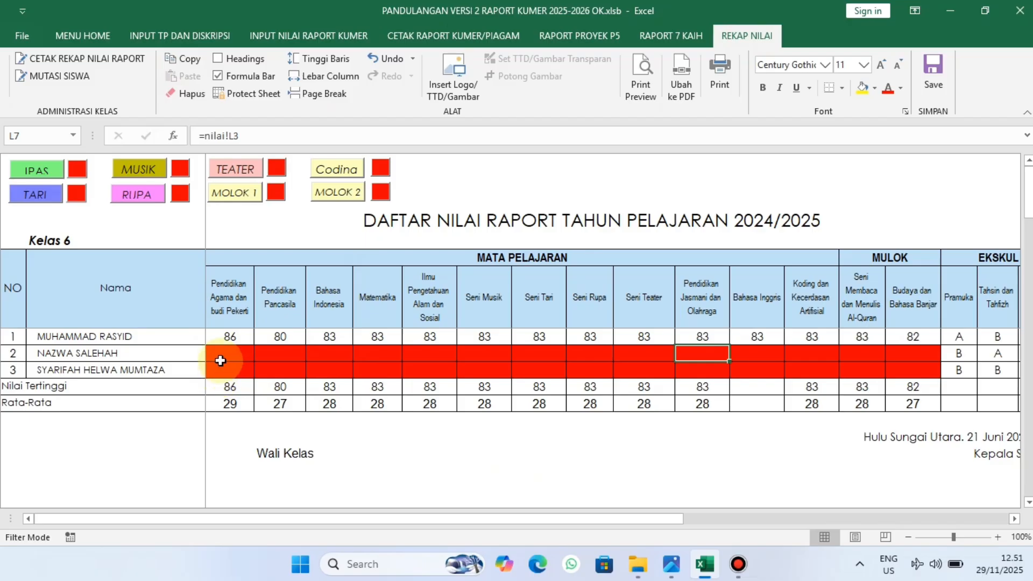
{"action": "left_click_drag", "start_coordinate": [219, 356], "coordinate": [917, 374]}
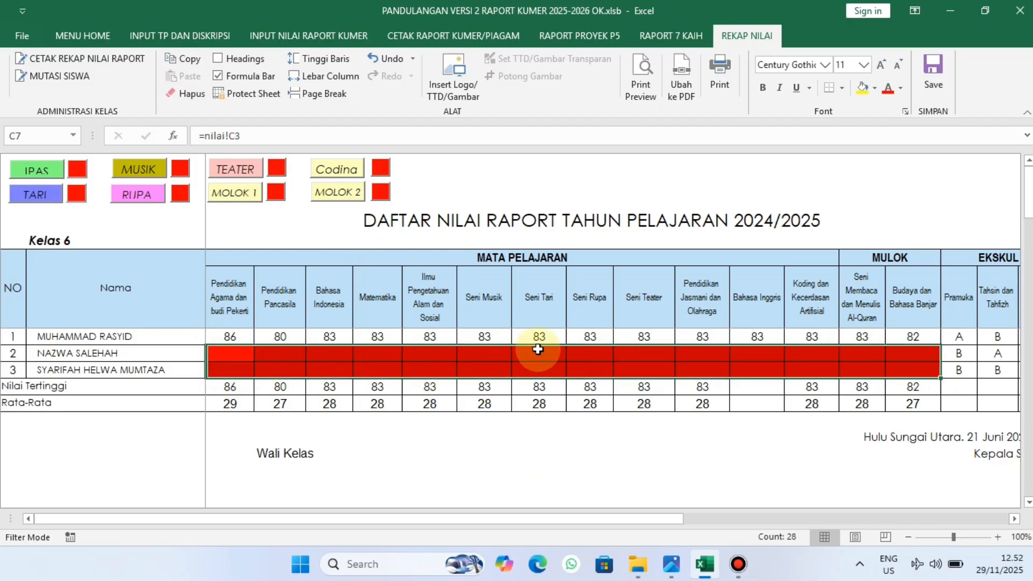
Step: Examine the first student's subject scores and the width of the class score recap table
{"action": "left_click_drag", "start_coordinate": [230, 336], "coordinate": [909, 339]}
{"action": "left_click", "coordinate": [863, 467]}
{"action": "key", "text": "Right"}
{"action": "key", "text": "Right"}
{"action": "key", "text": "Right"}
{"action": "key", "text": "Right"}
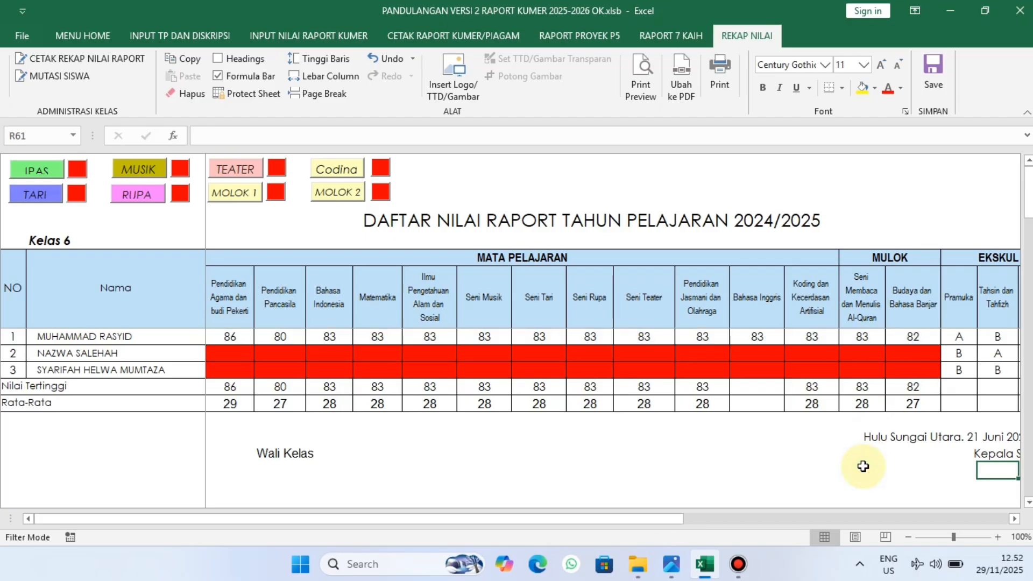
{"action": "key", "text": "Left"}
{"action": "key", "text": "Left"}
{"action": "key", "text": "Left"}
{"action": "key", "text": "Left"}
{"action": "key", "text": "Left"}
{"action": "key", "text": "Left"}
{"action": "key", "text": "Left"}
{"action": "key", "text": "Left"}
{"action": "key", "text": "Left"}
{"action": "key", "text": "Left"}
{"action": "key", "text": "Left"}
{"action": "key", "text": "Left"}
{"action": "key", "text": "Left"}
{"action": "key", "text": "Left"}
{"action": "key", "text": "Left"}
{"action": "key", "text": "Left"}
{"action": "key", "text": "Left"}
{"action": "key", "text": "Left"}
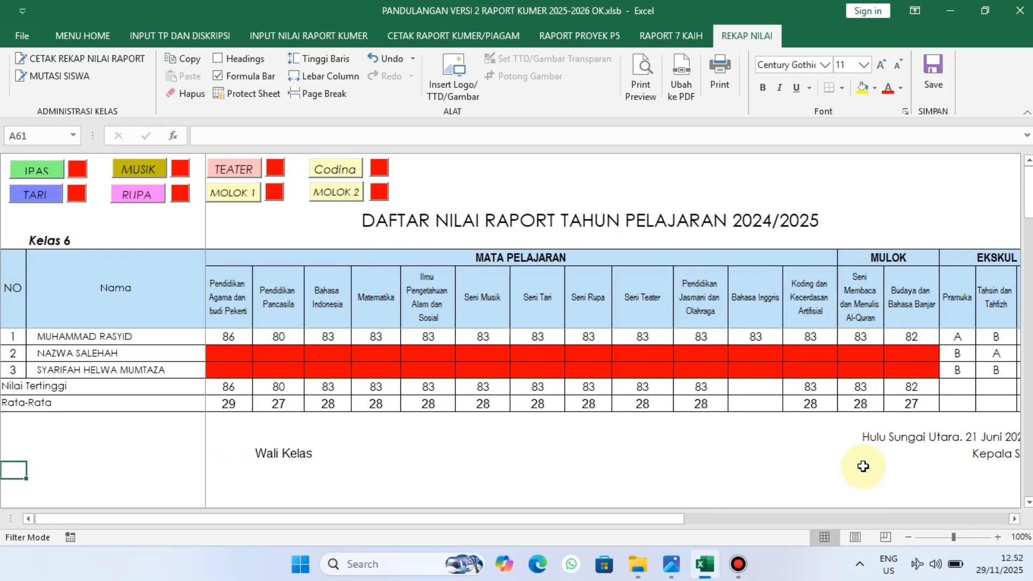
Step: Hide the Koding dan Kecerdasan Artifisial and Budaya dan Bahasa Banjar columns in the recap and show them again
{"action": "left_click", "coordinate": [381, 169]}
{"action": "left_click", "coordinate": [382, 194]}
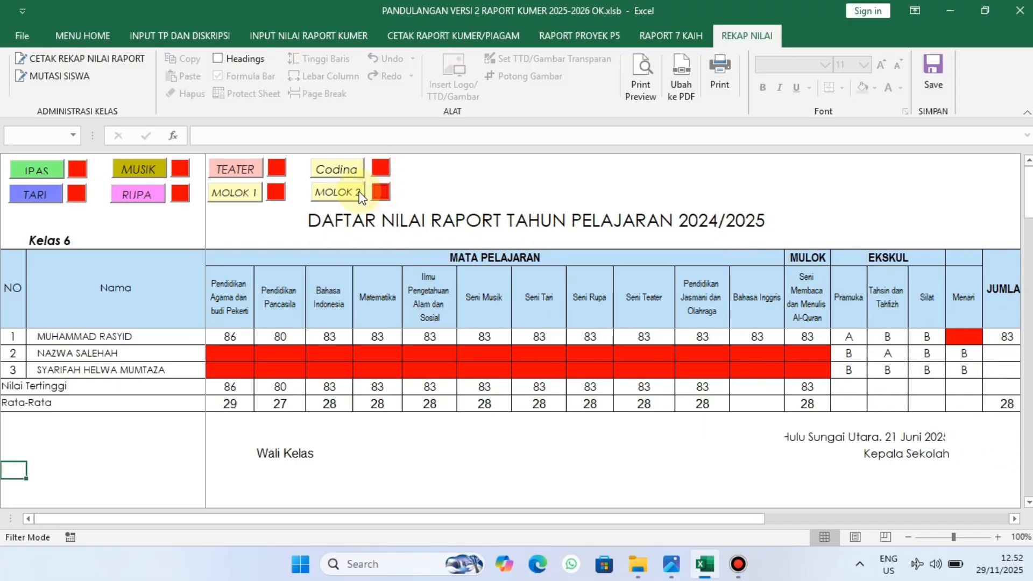
{"action": "left_click", "coordinate": [341, 194]}
{"action": "left_click", "coordinate": [334, 168]}
{"action": "left_click", "coordinate": [239, 199]}
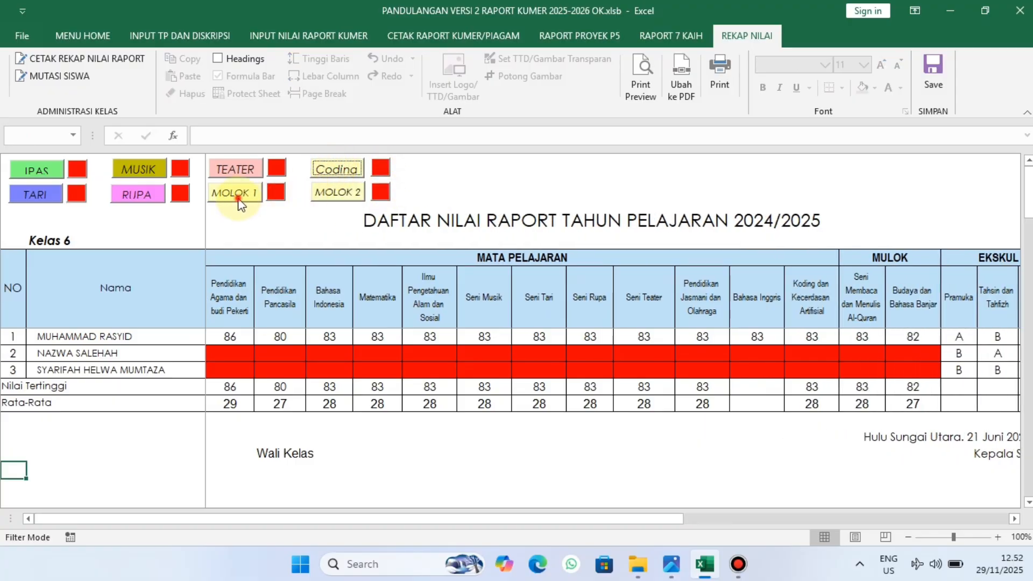
Step: Hide the Seni Teater, Koding dan Kecerdasan Artifisial and Budaya dan Bahasa Banjar columns in the score recap
{"action": "left_click", "coordinate": [276, 169]}
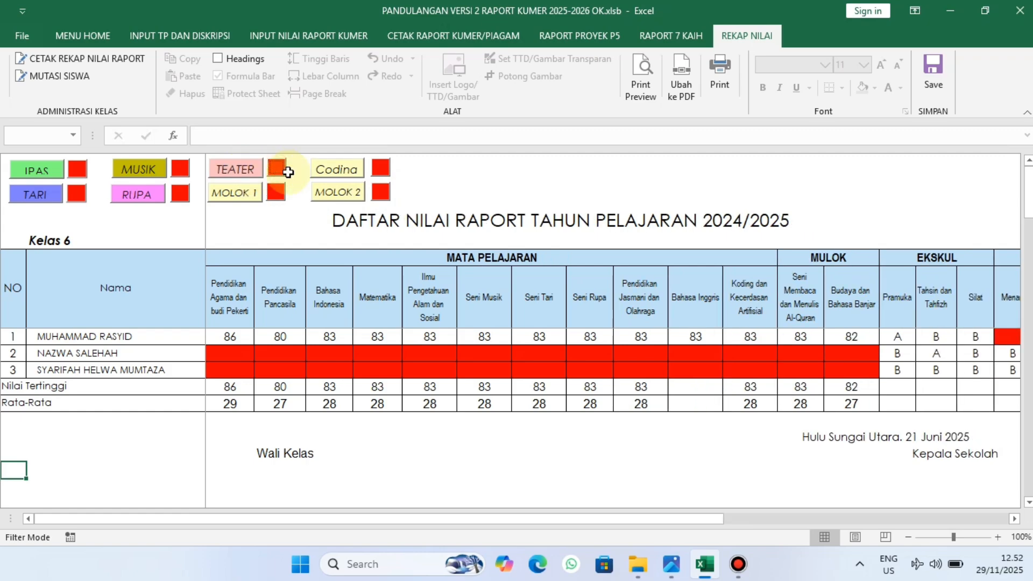
{"action": "left_click", "coordinate": [383, 170]}
{"action": "left_click", "coordinate": [380, 191]}
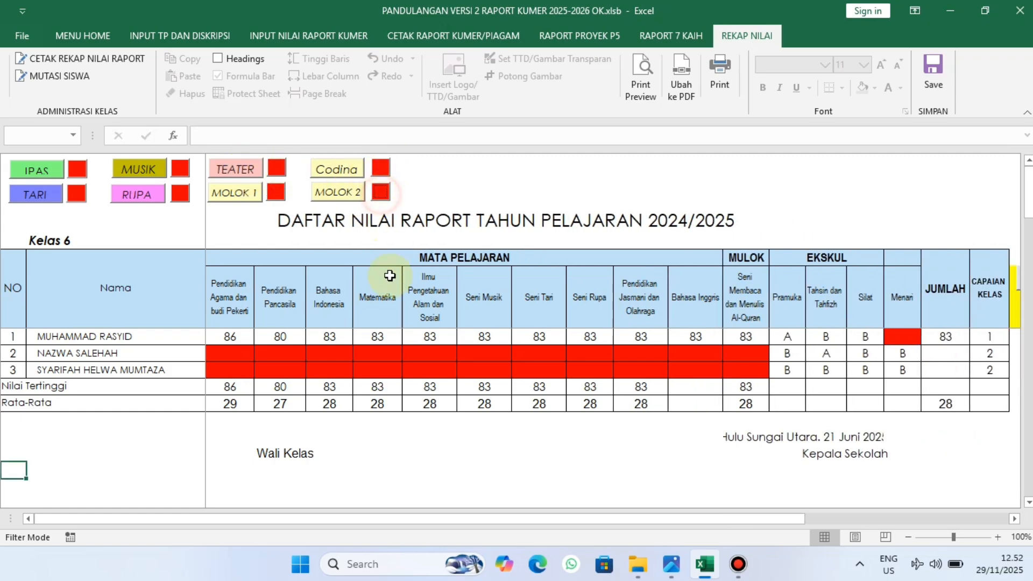
Step: Check the score recap's table and signature area in the print preview, then return to the sheet
{"action": "left_click", "coordinate": [638, 74]}
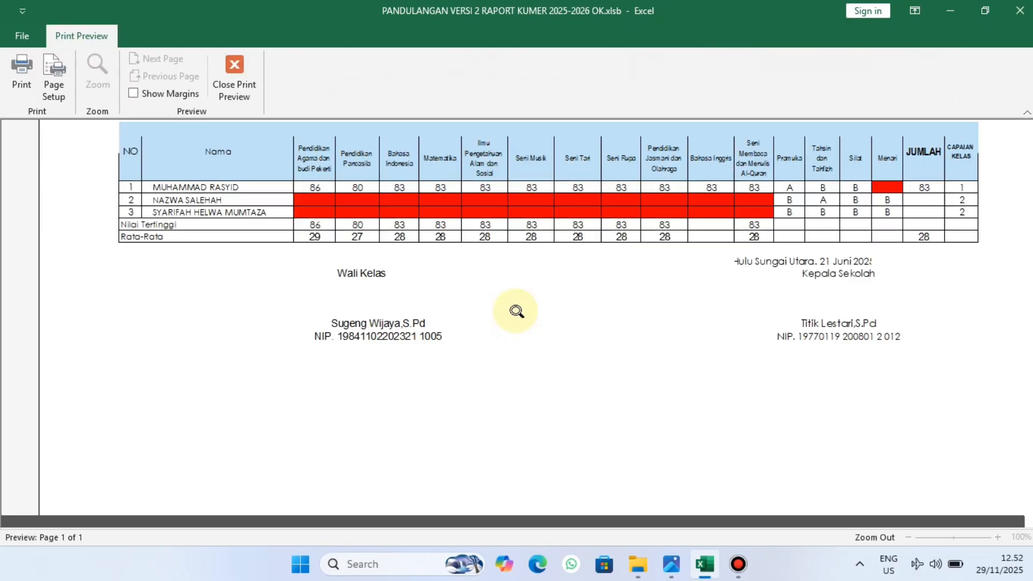
{"action": "left_click", "coordinate": [516, 310]}
{"action": "left_click", "coordinate": [516, 308]}
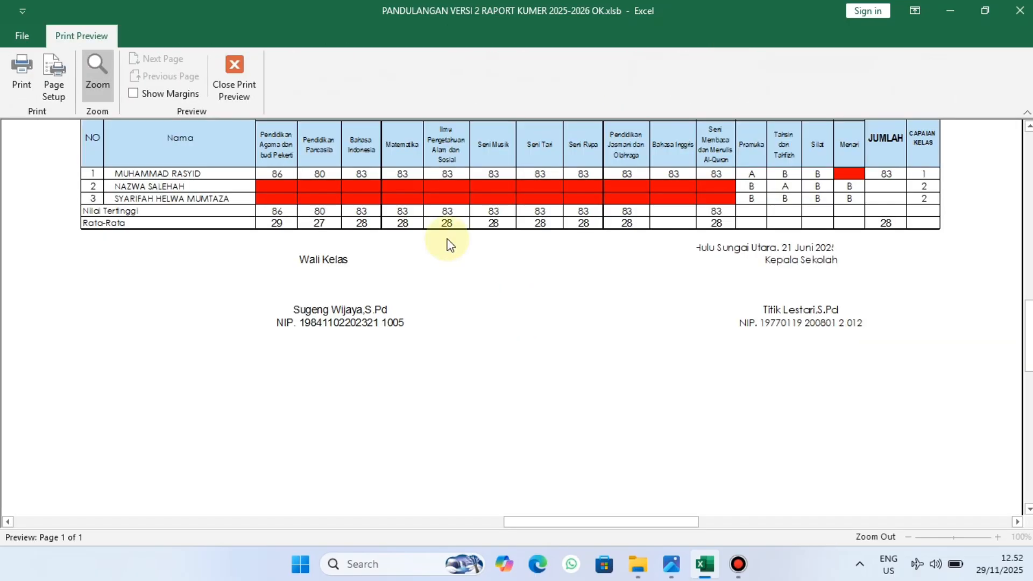
{"action": "left_click", "coordinate": [247, 73]}
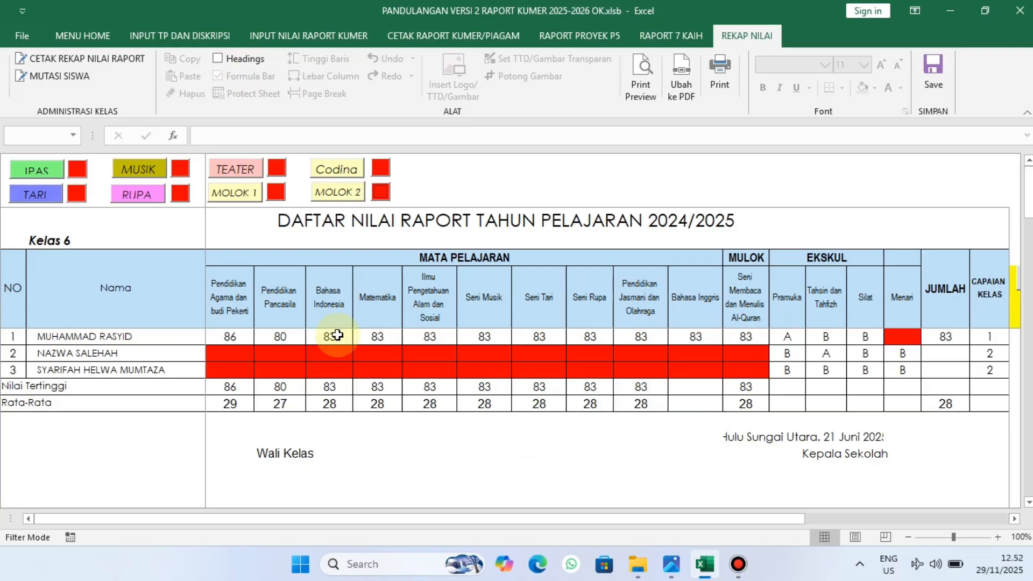
Step: Return to the Data Sekolah sheet with the school details and subject list
{"action": "left_click", "coordinate": [543, 183]}
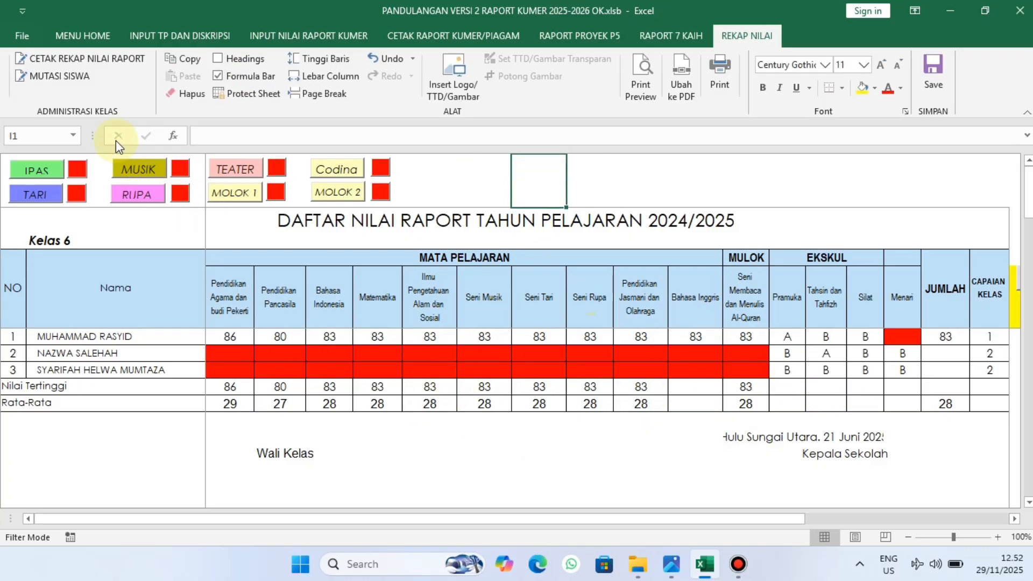
{"action": "left_click", "coordinate": [83, 36]}
{"action": "left_click", "coordinate": [54, 60]}
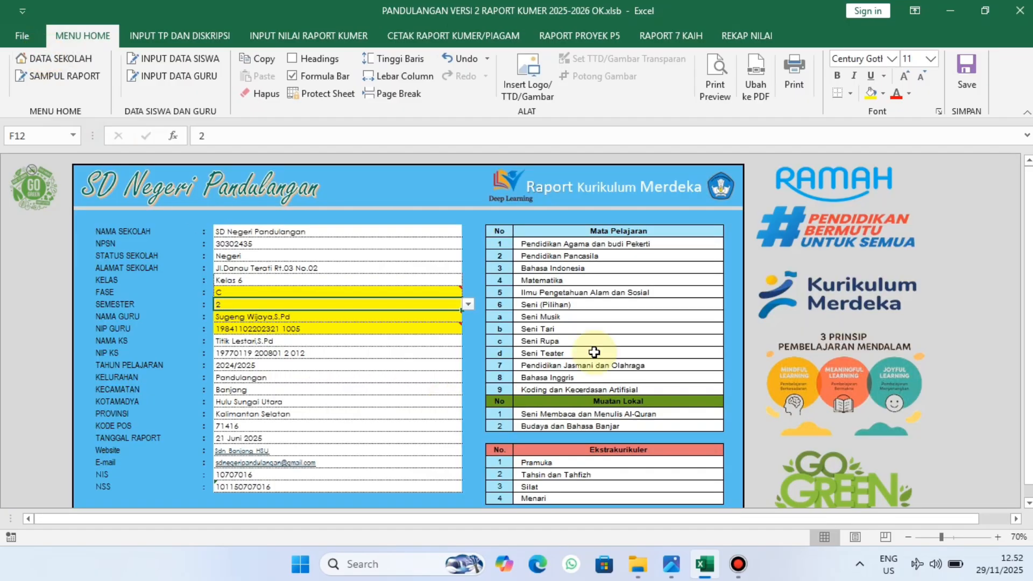